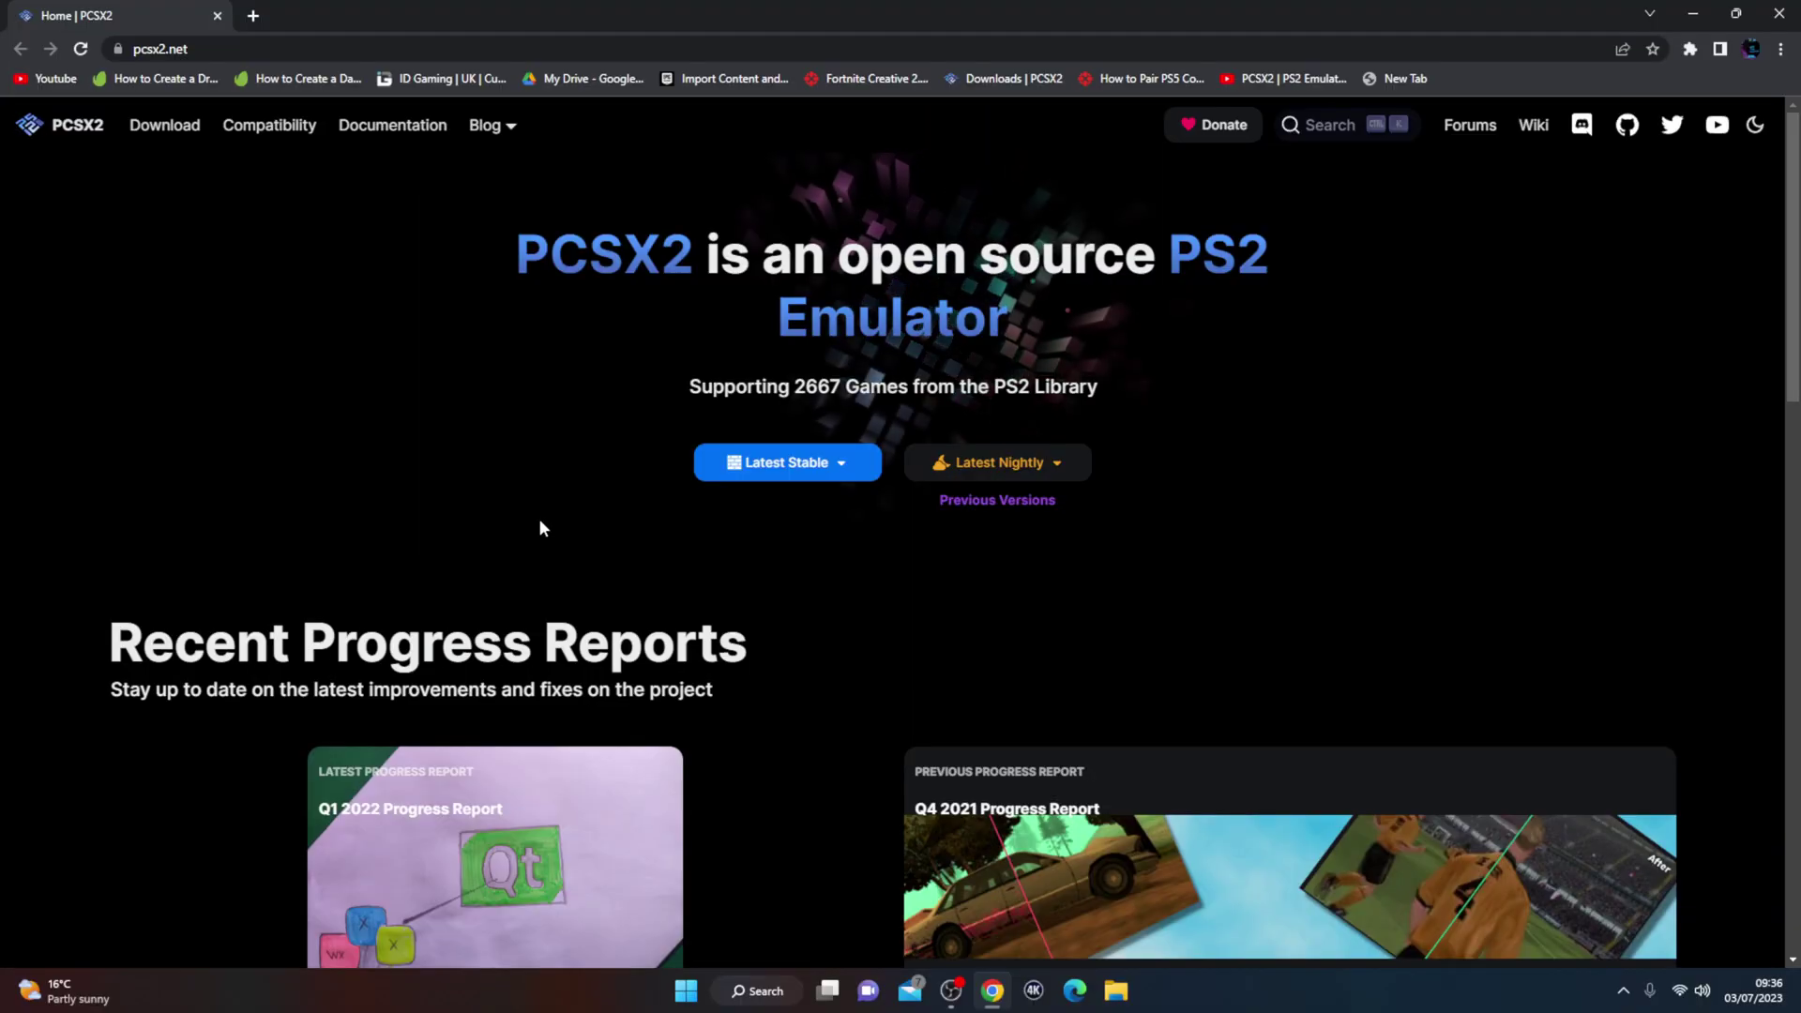
Look over the PCSX2 home page and the builds offered for the latest stable release
{"action": "scroll", "coordinate": [424, 492], "scroll_direction": "down", "scroll_amount": 3}
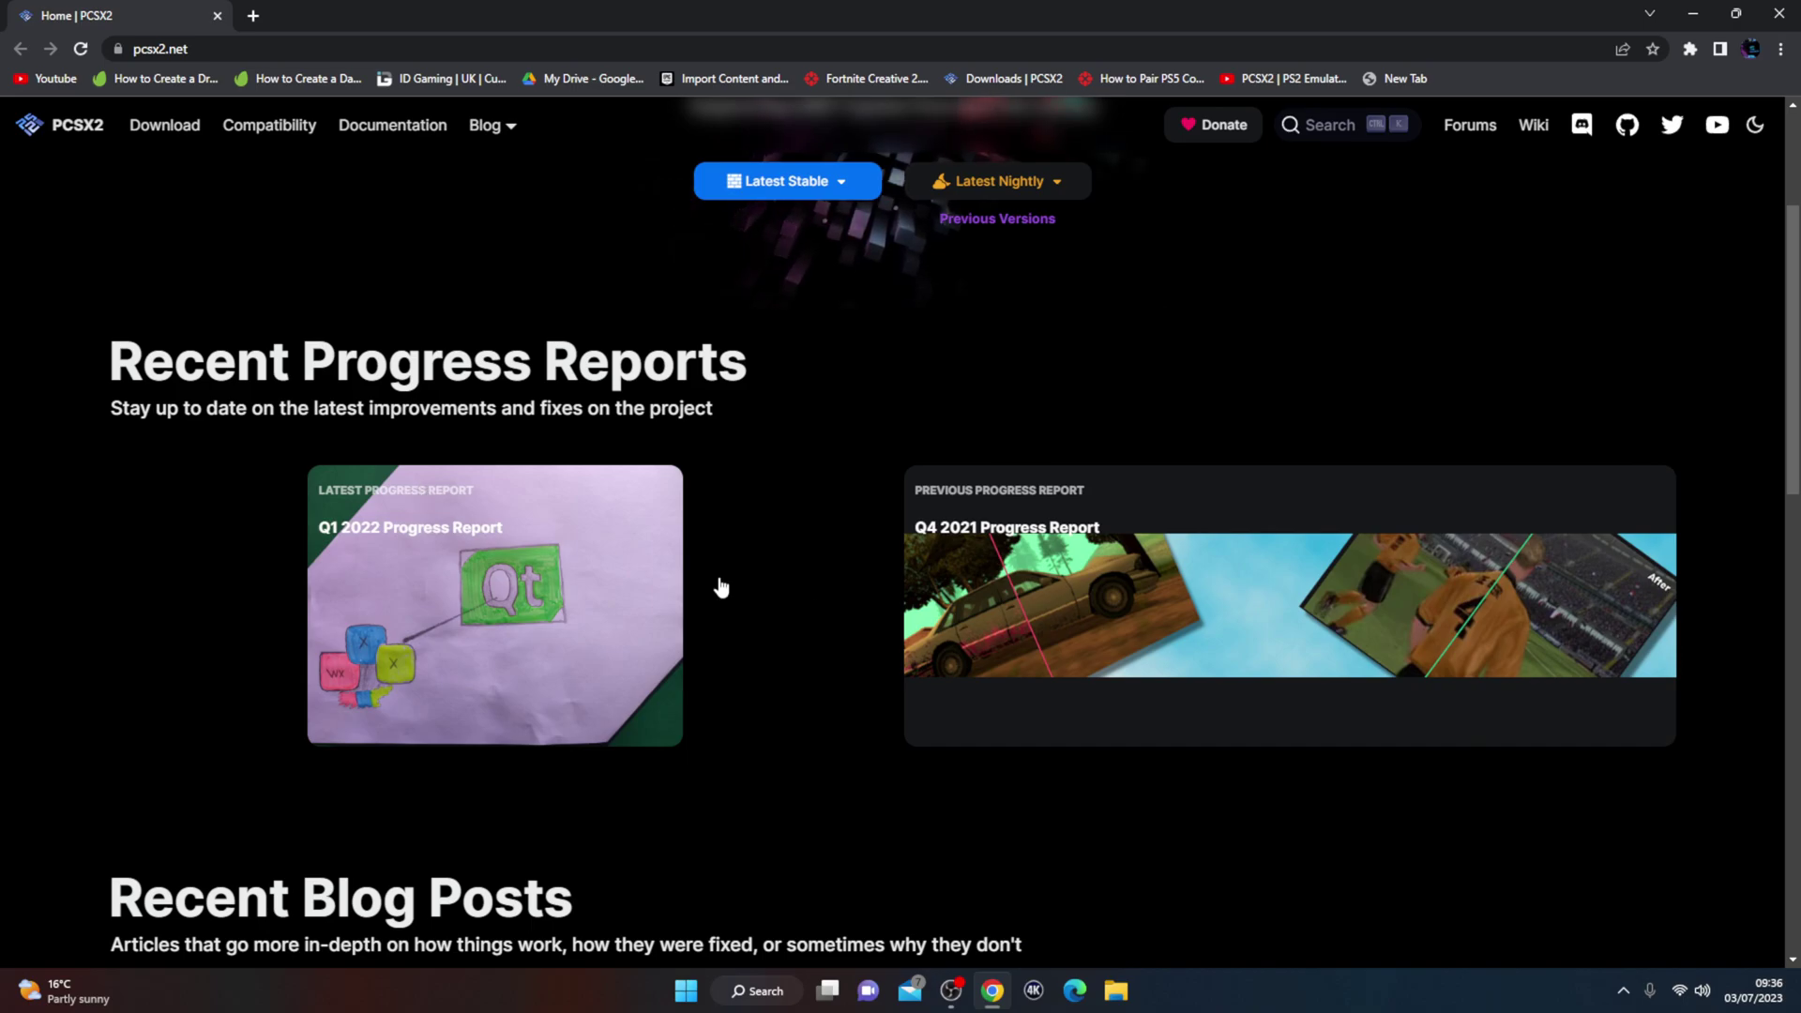
{"action": "scroll", "coordinate": [298, 504], "scroll_direction": "up", "scroll_amount": 3}
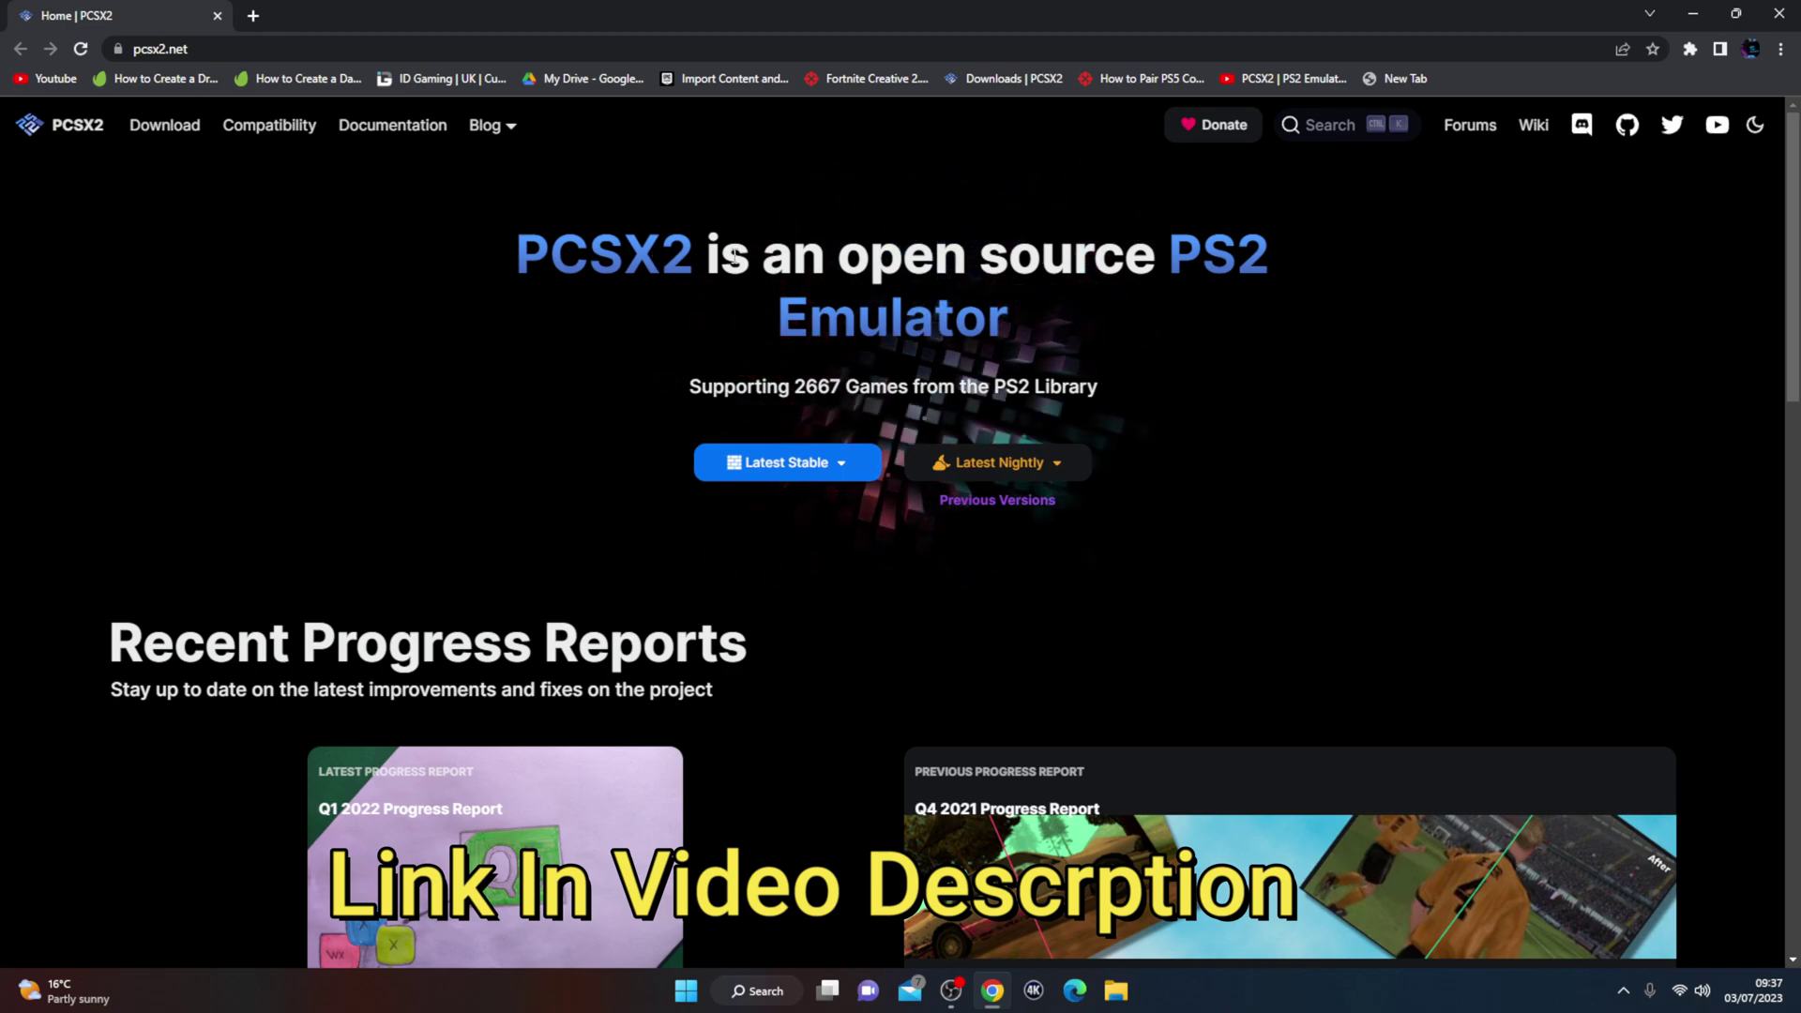
{"action": "left_click", "coordinate": [856, 465]}
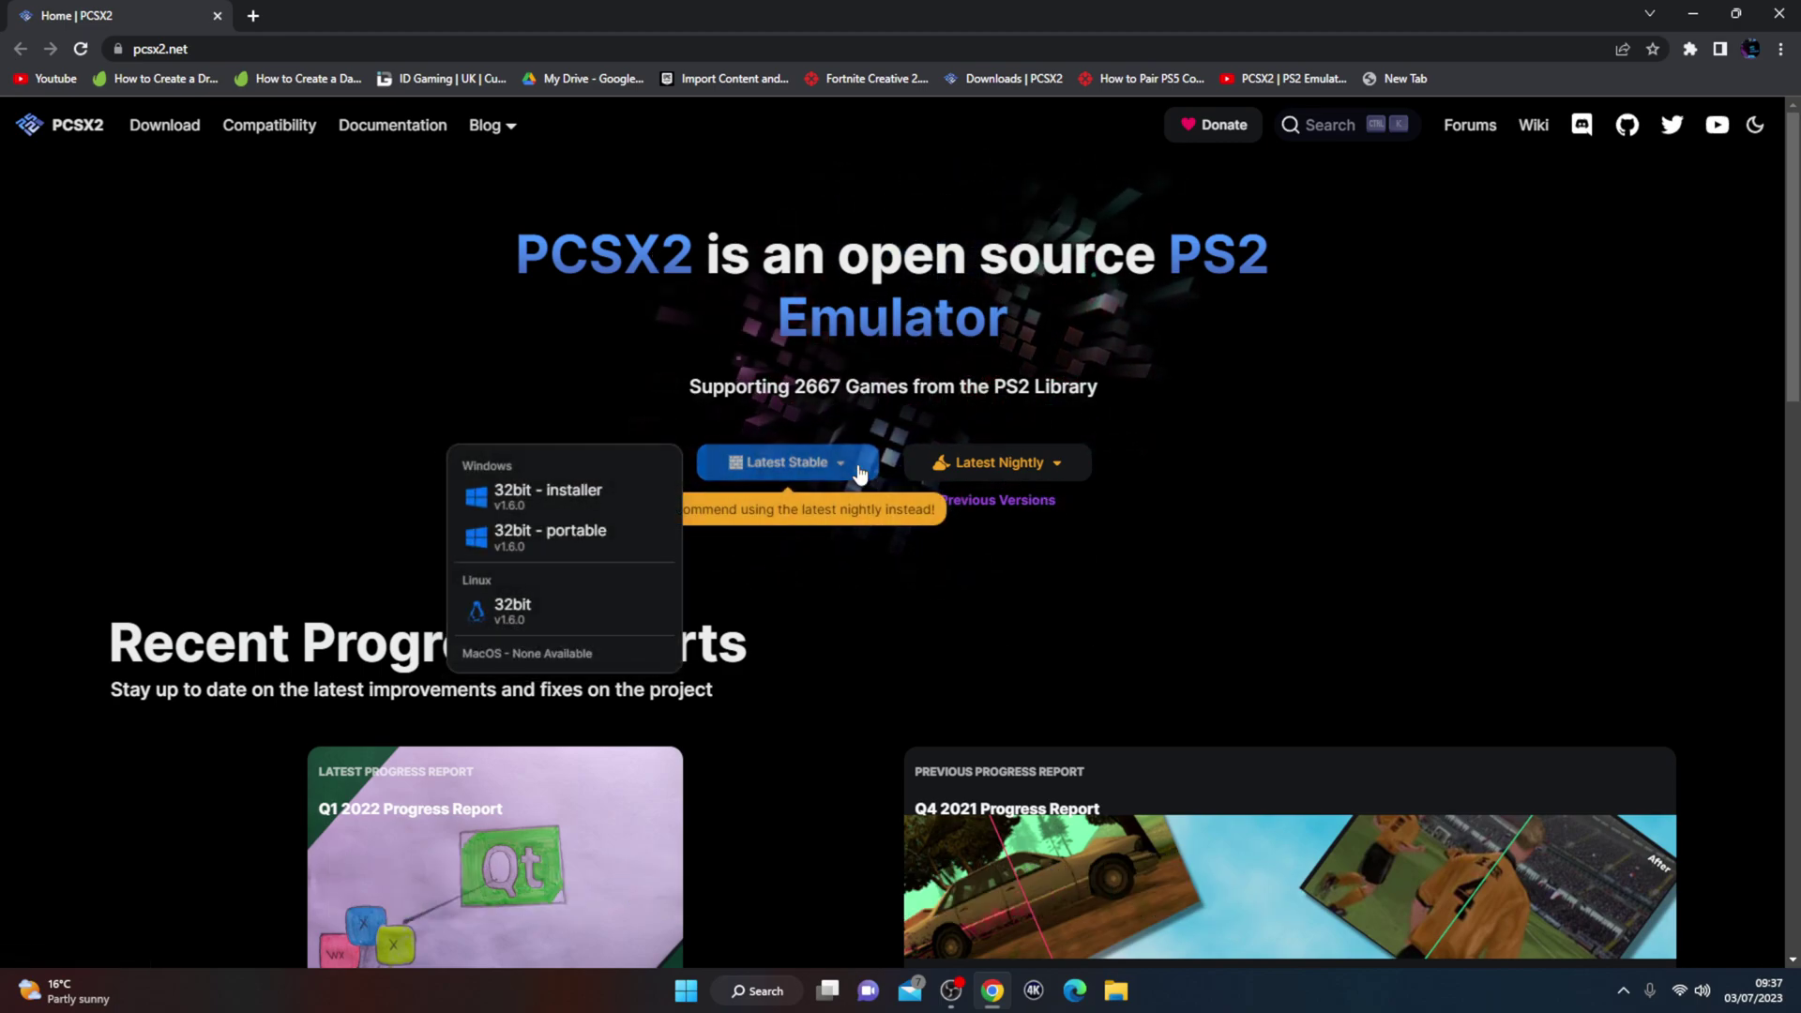
{"action": "right_click", "coordinate": [839, 463]}
{"action": "left_click", "coordinate": [302, 359]}
Download the latest nightly Windows 64bit - Qt build, v1.7.4675, and extract its archive directly into the Downloads folder with WinRAR
{"action": "left_click", "coordinate": [1067, 469]}
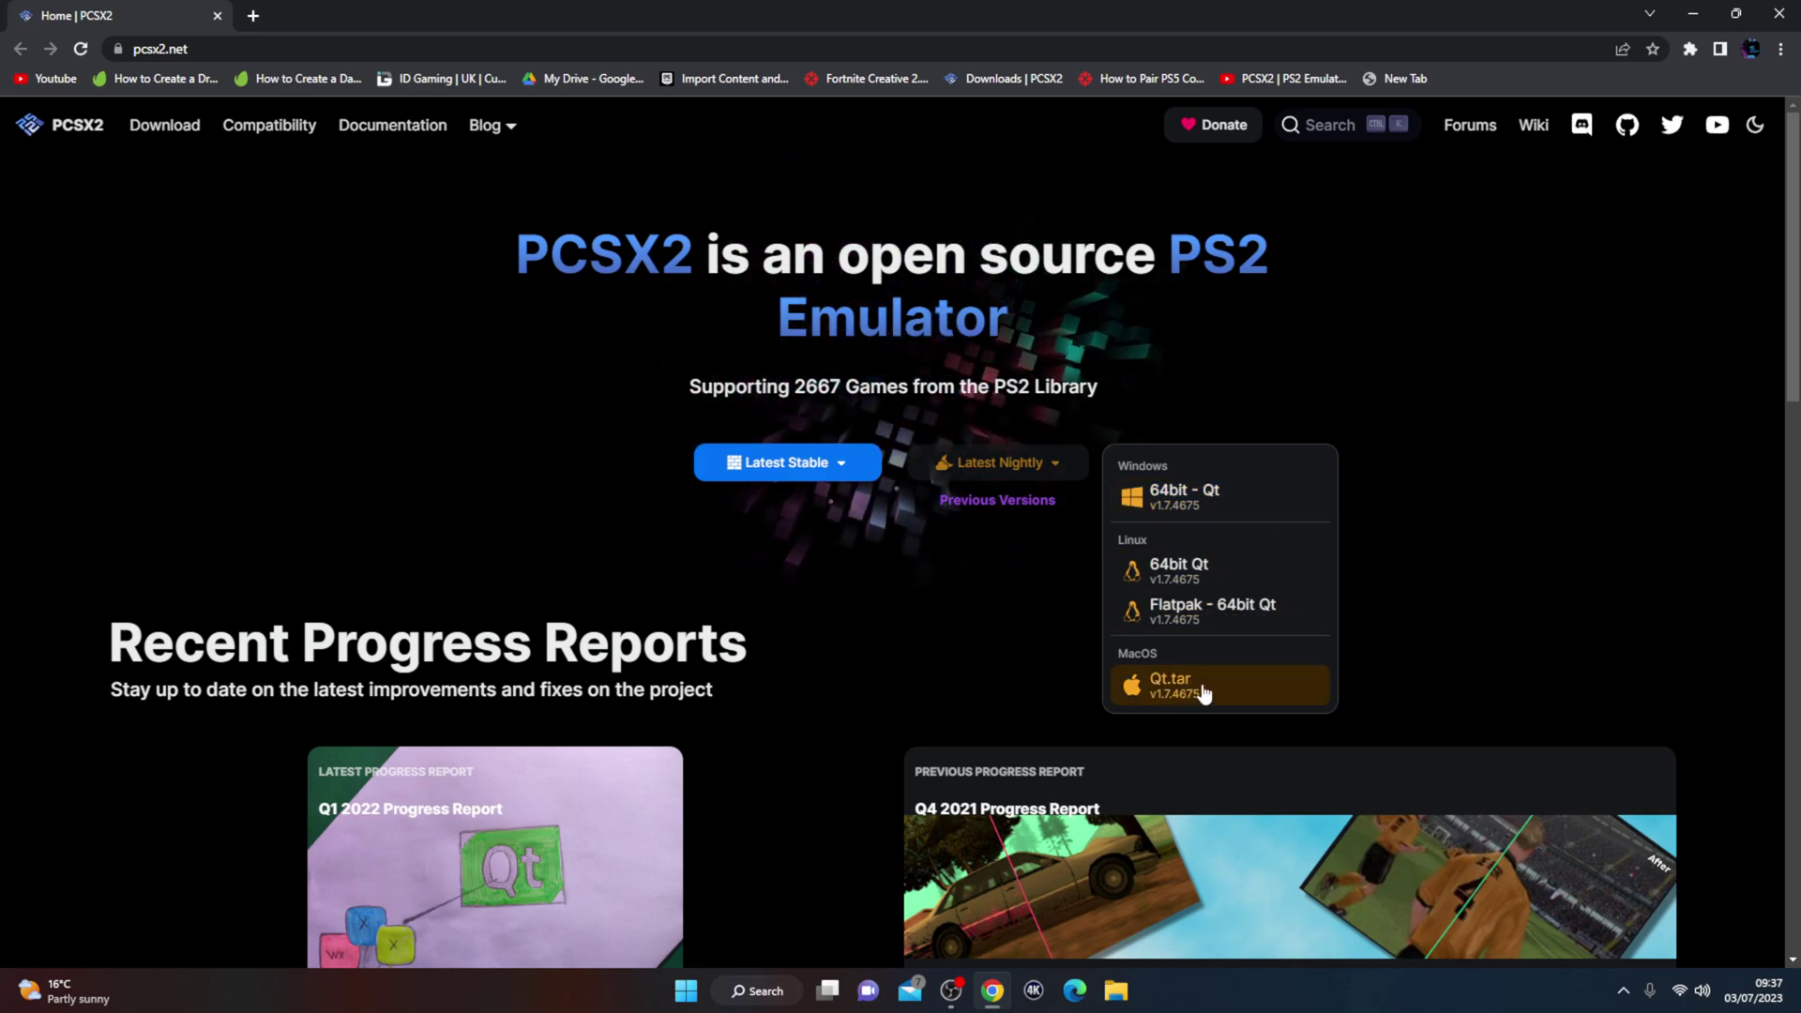
{"action": "left_click", "coordinate": [1241, 508]}
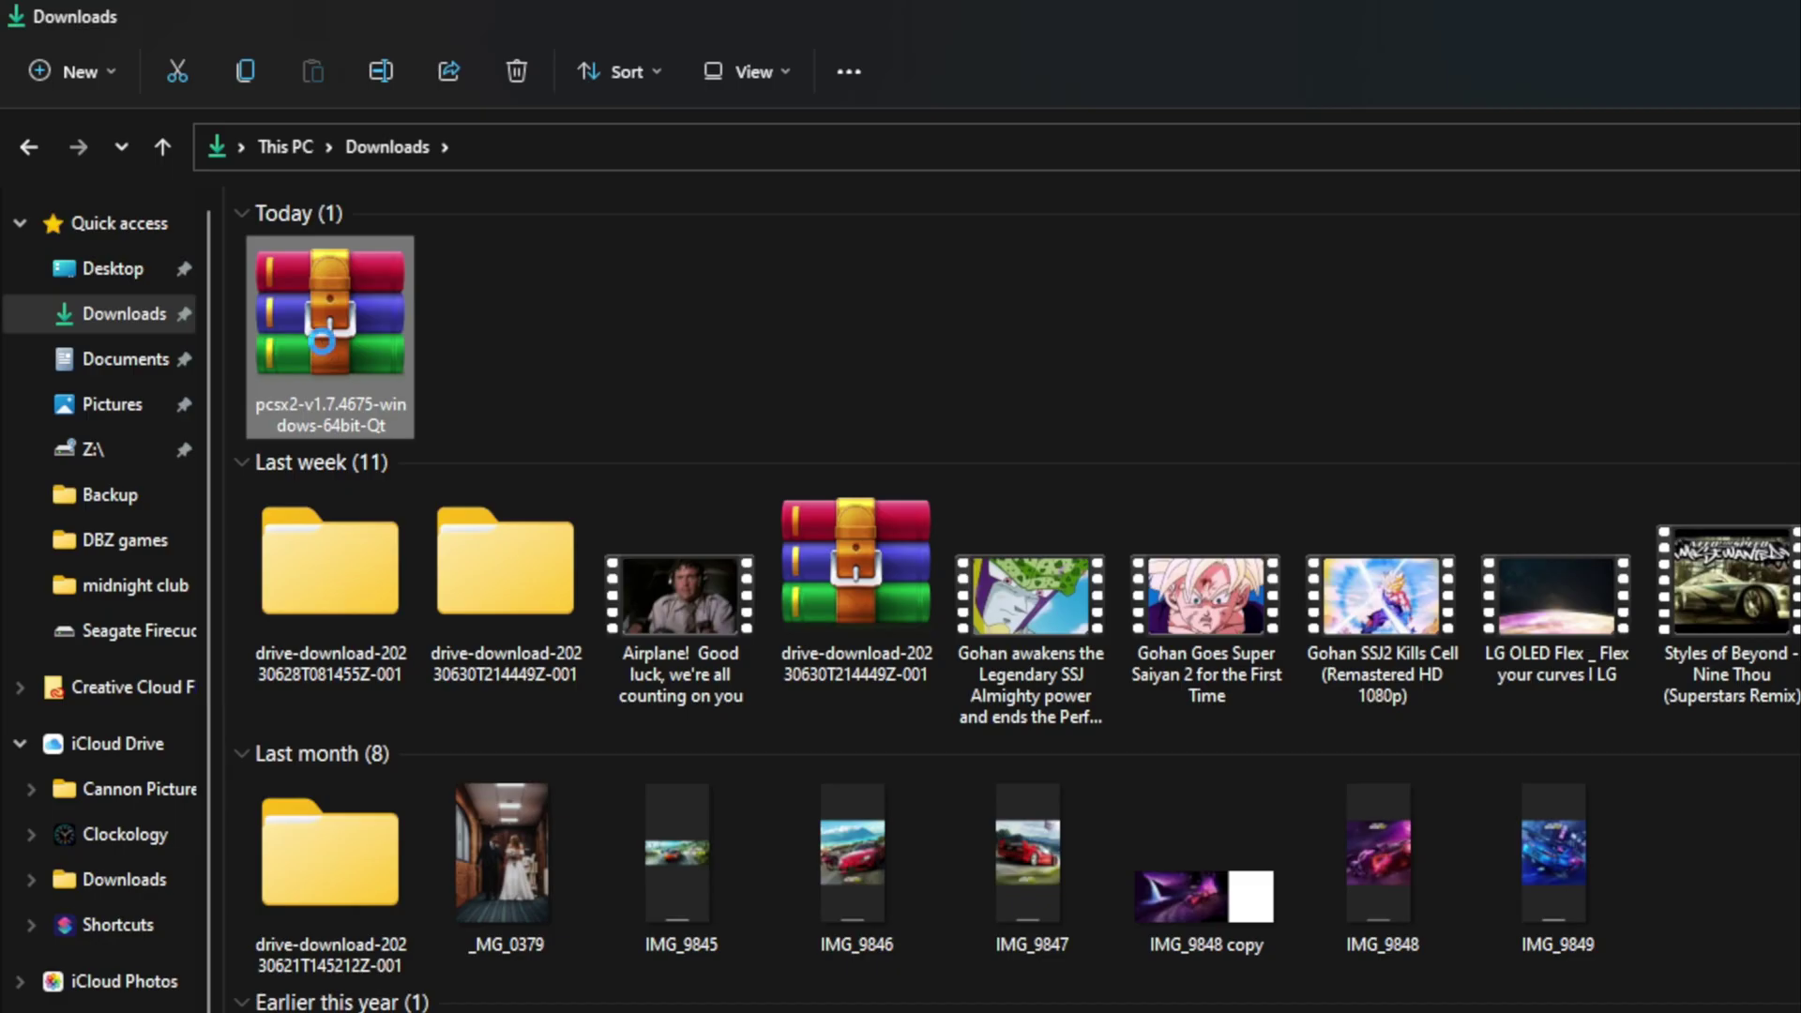
{"action": "right_click", "coordinate": [322, 340]}
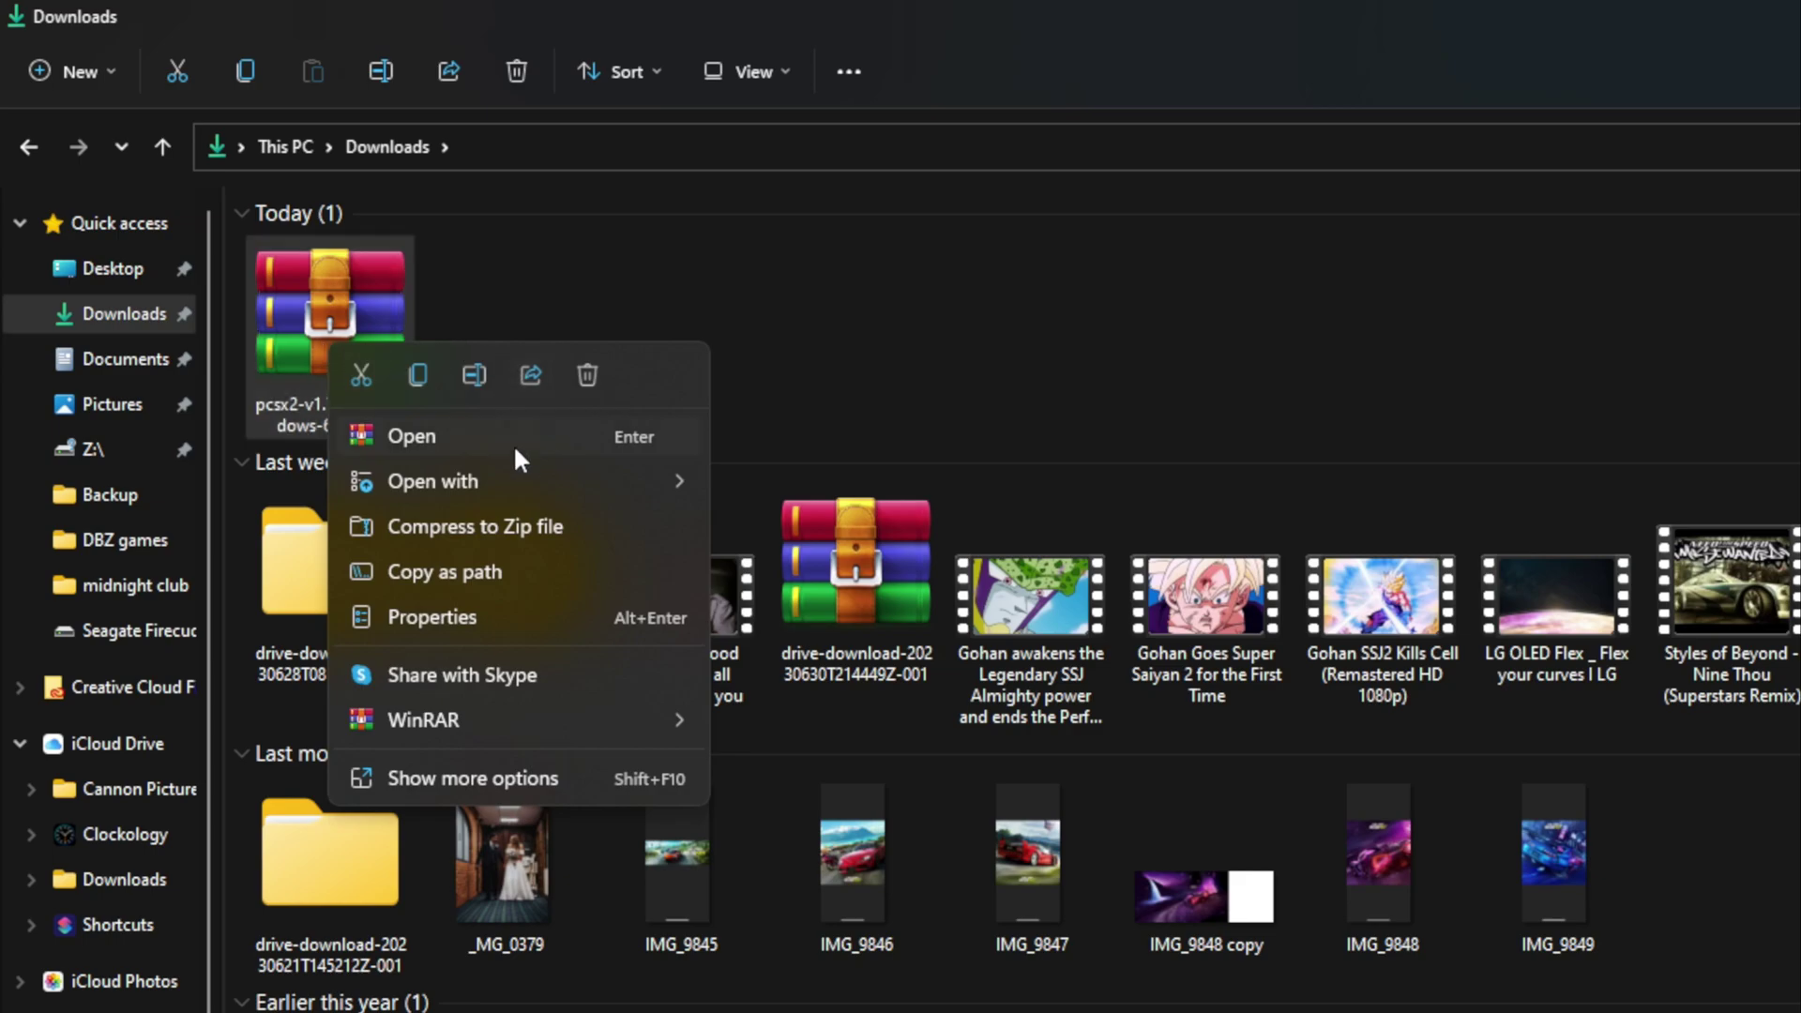
{"action": "mouse_move", "coordinate": [593, 727]}
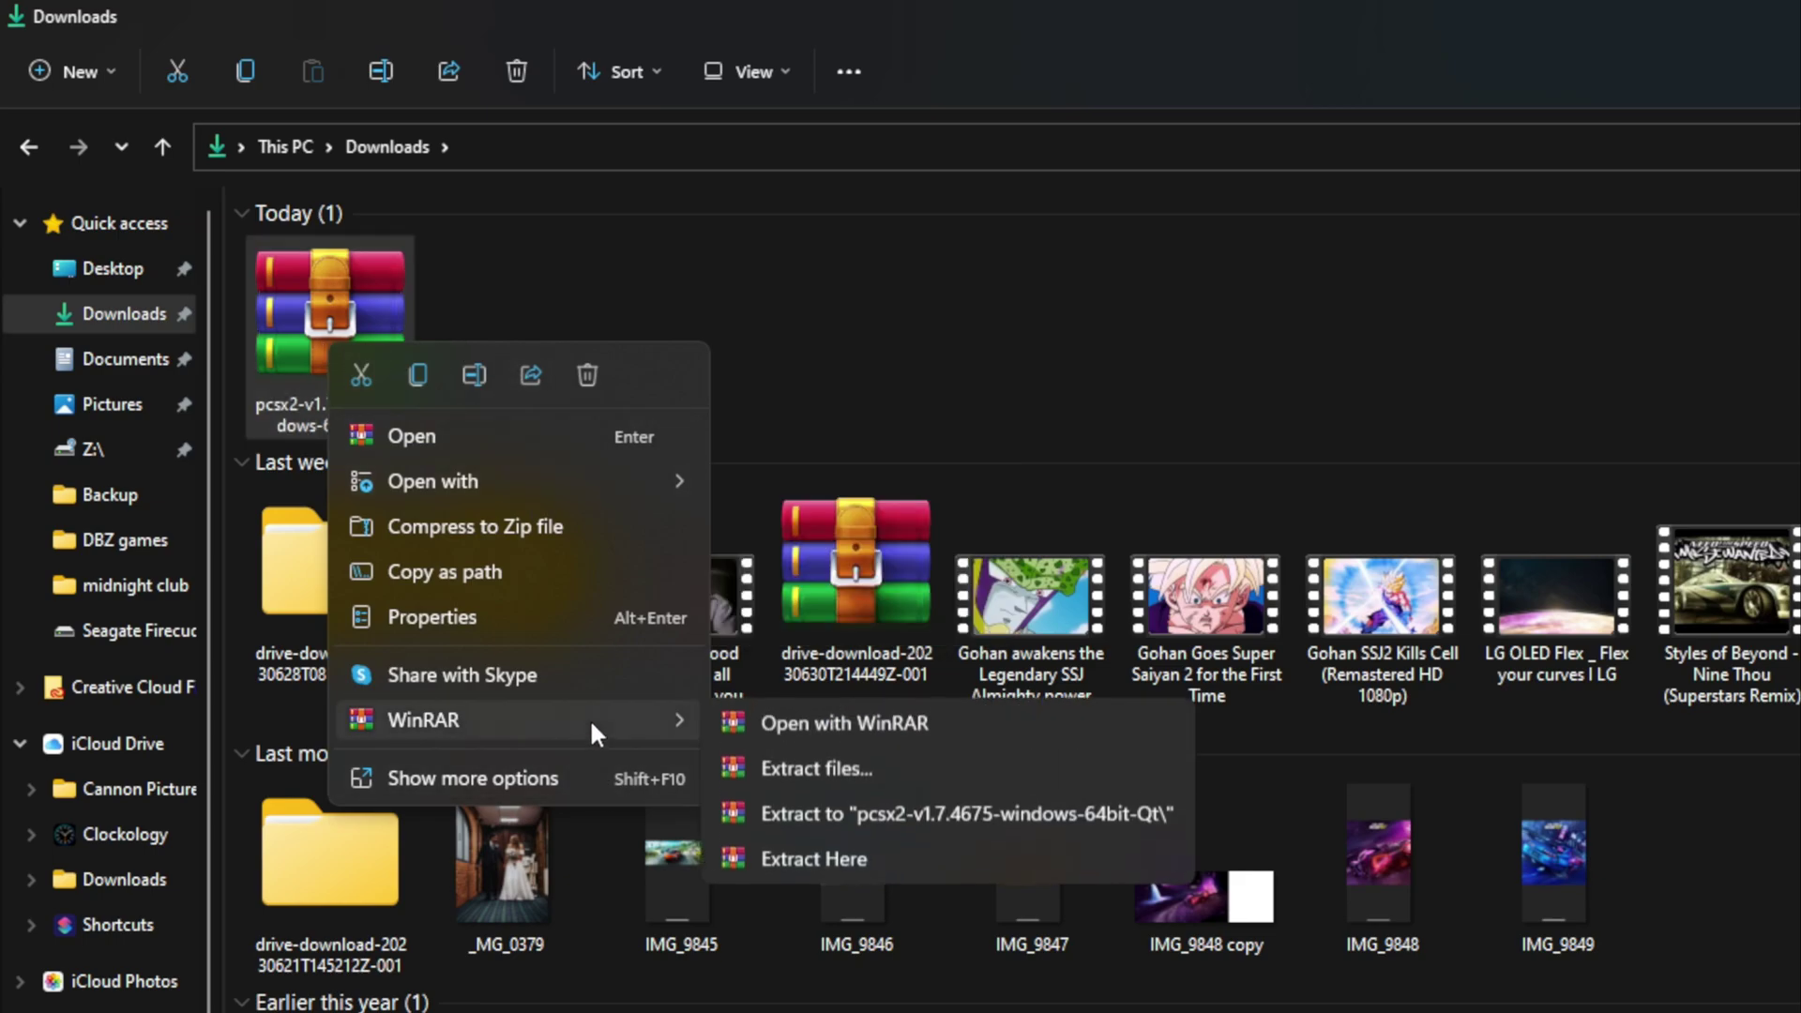
{"action": "left_click", "coordinate": [960, 849]}
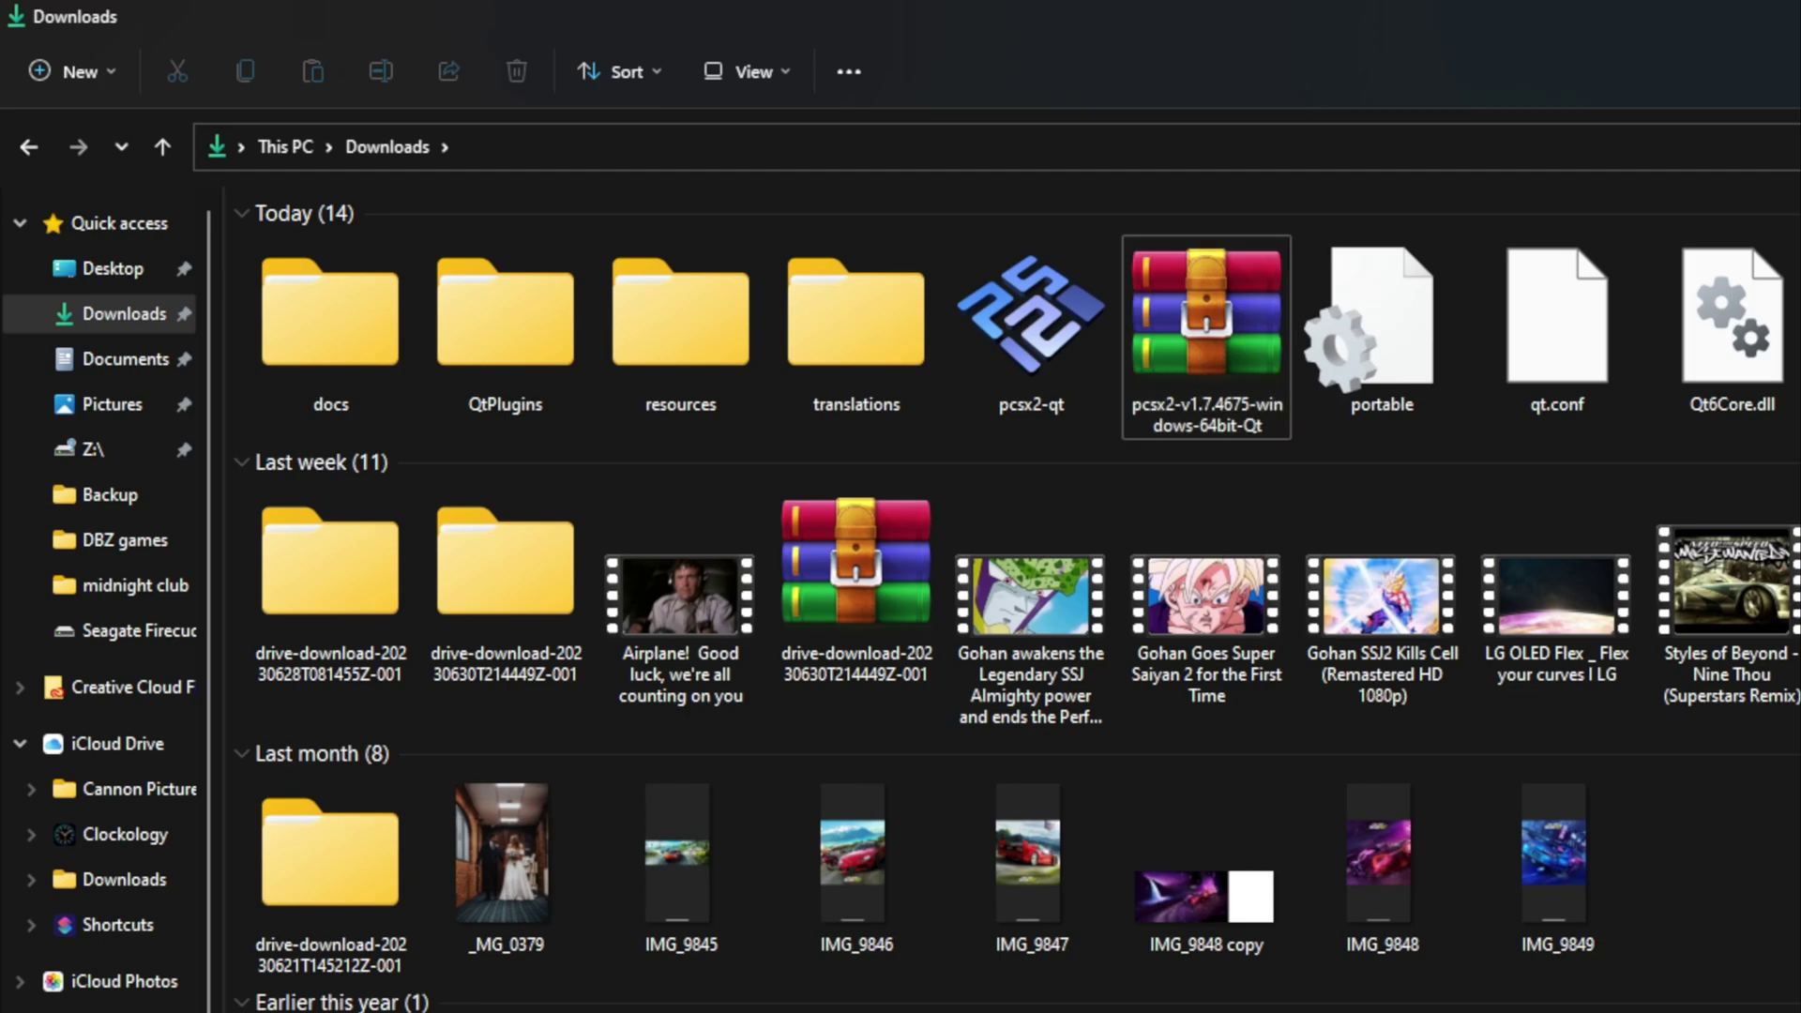
Create a new folder named PCSX2 in the Downloads folder
{"action": "right_click", "coordinate": [824, 891]}
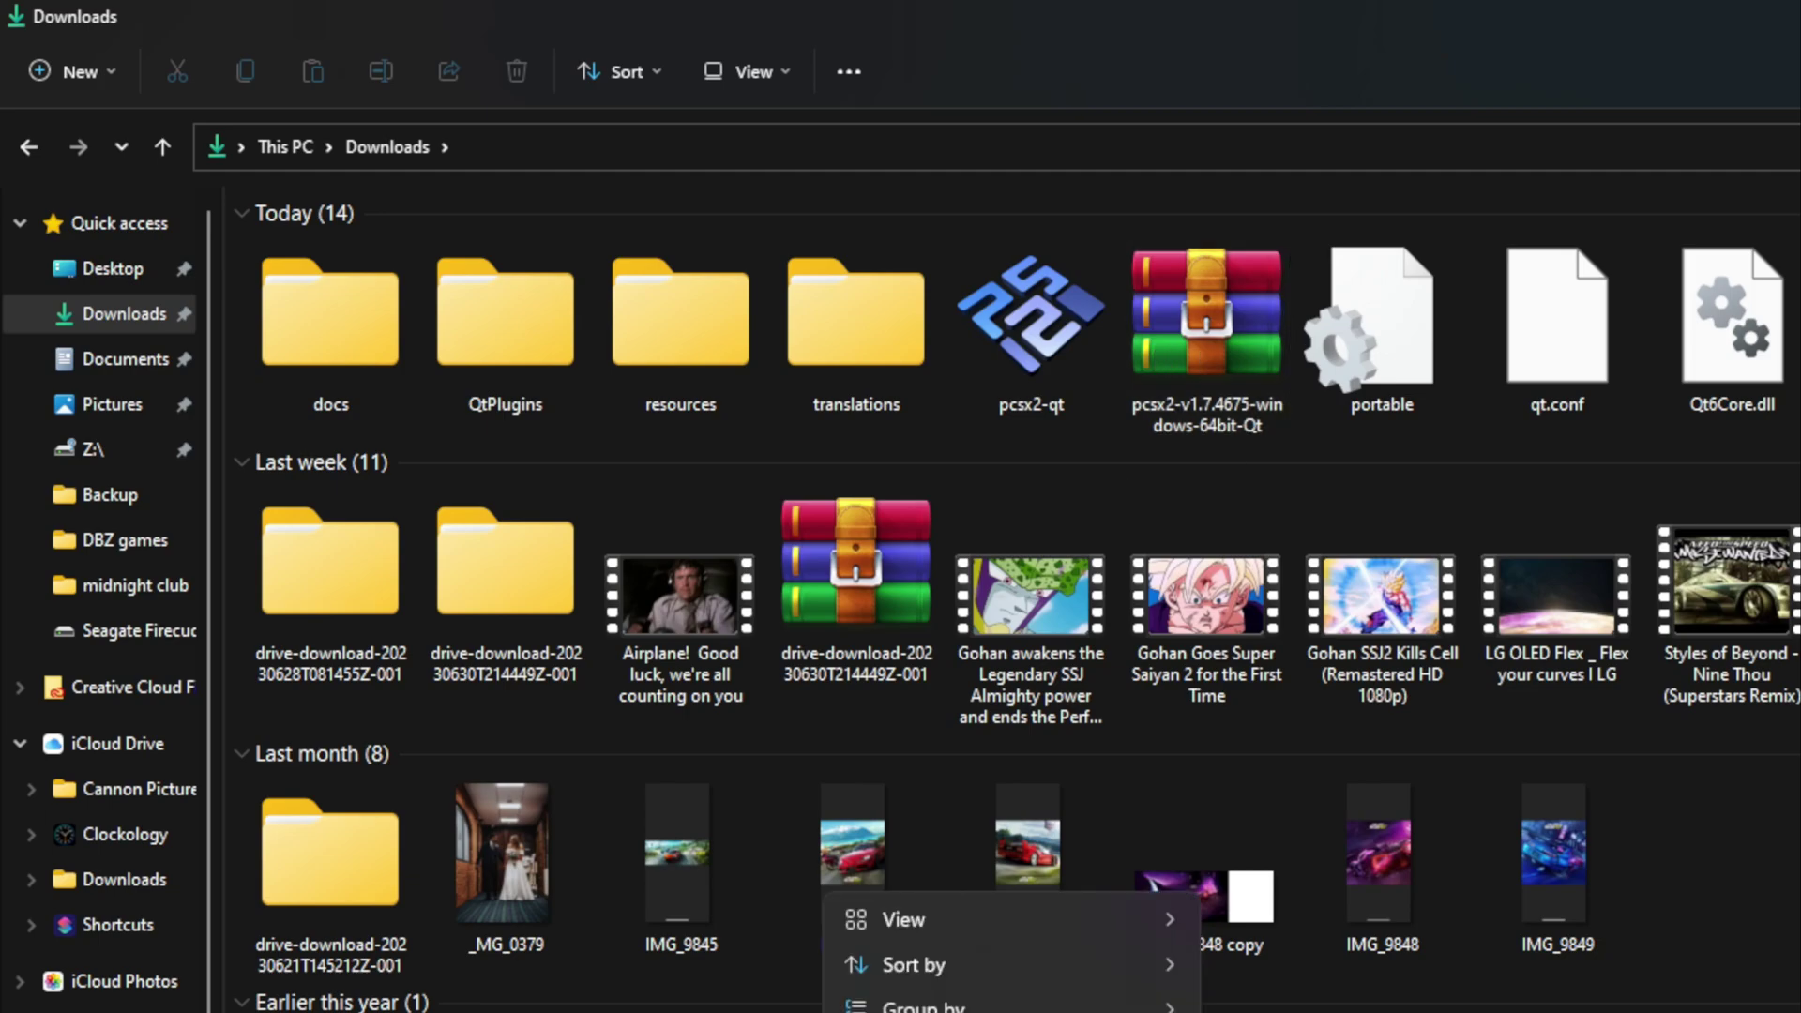
{"action": "key", "text": "ctrl+shift+n"}
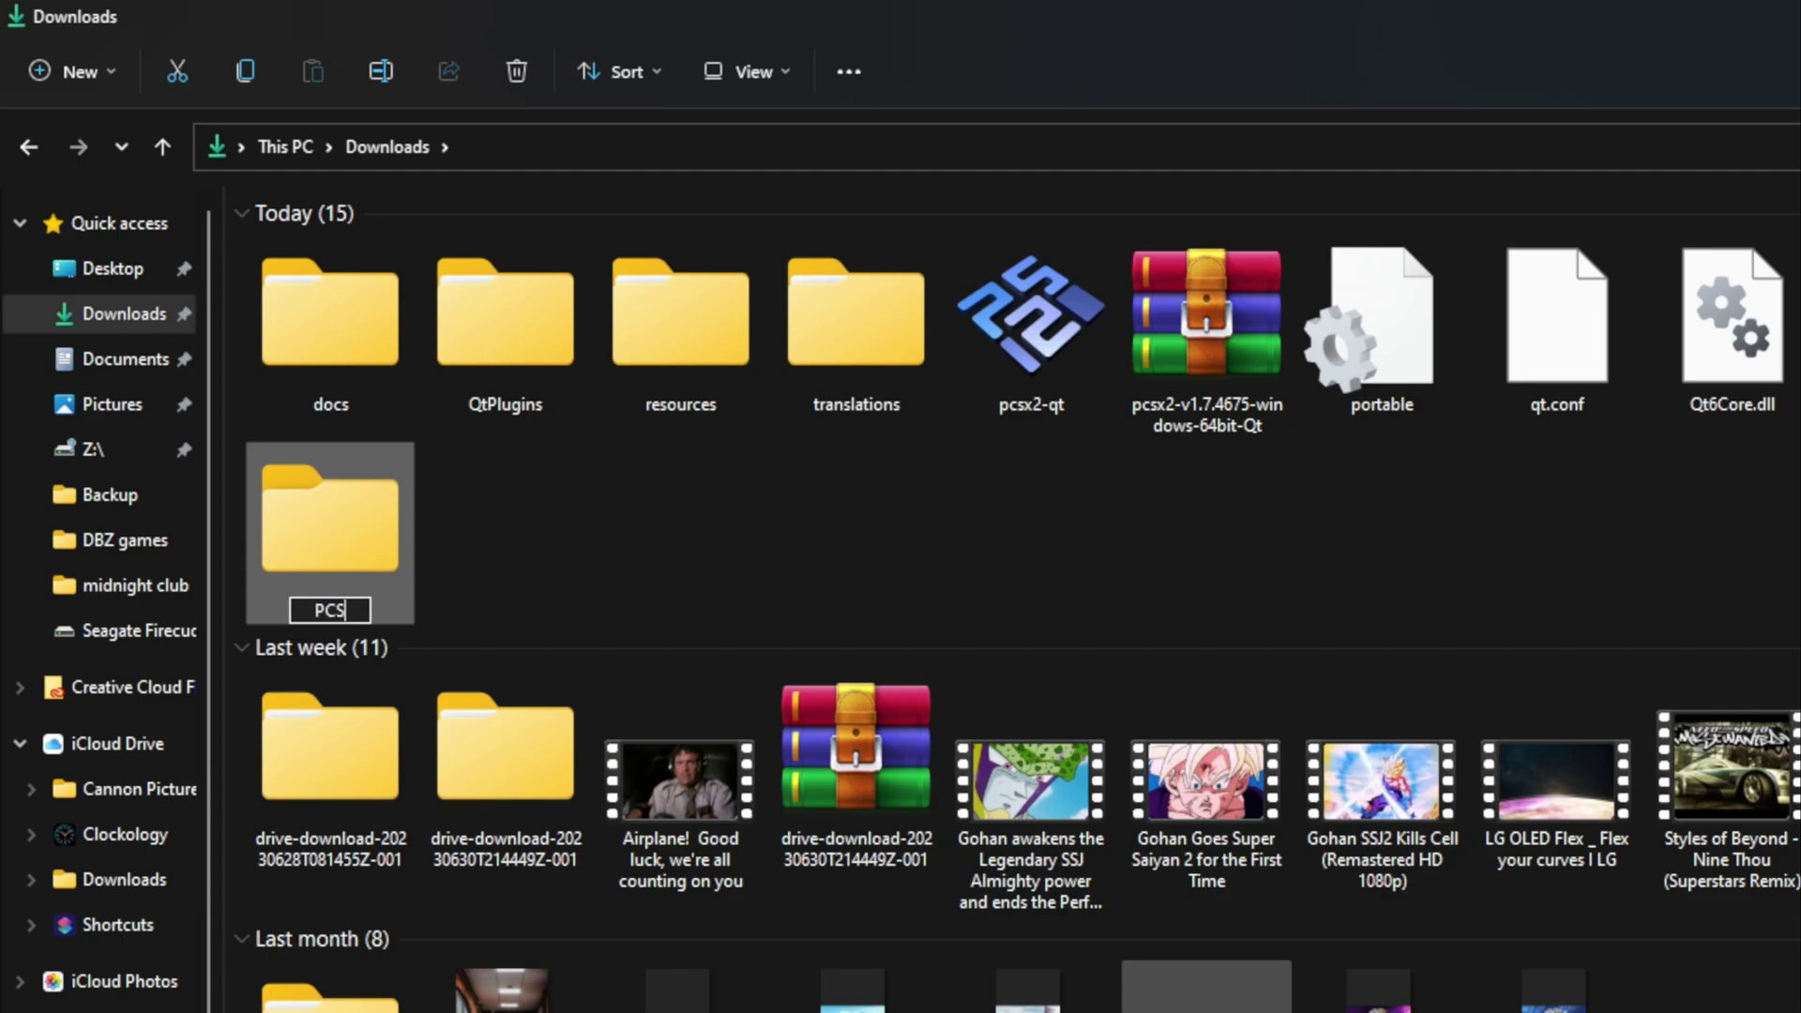
{"action": "left_click", "coordinate": [915, 605]}
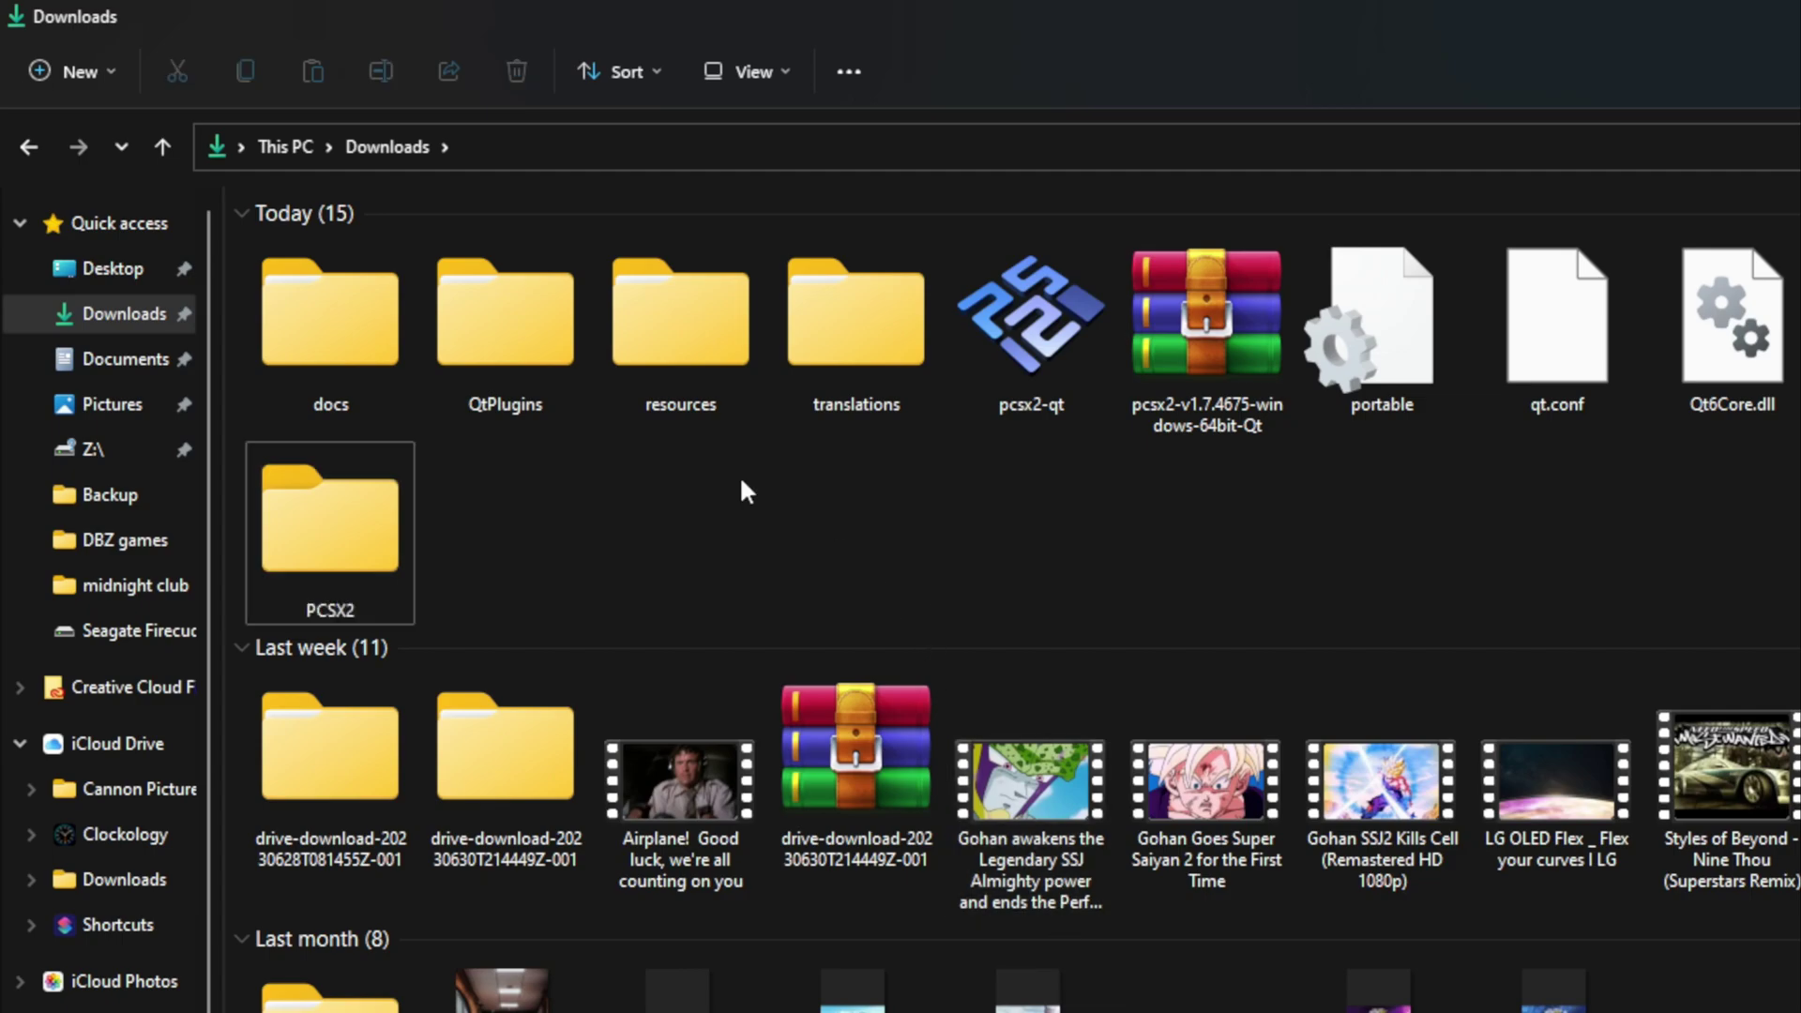
Move all the extracted emulator folders and files, including the pcsx2-qt application, into the PCSX2 folder, leaving the archive outside
{"action": "left_click", "coordinate": [560, 324], "text": "ctrl"}
{"action": "left_click", "coordinate": [680, 323], "text": "ctrl"}
{"action": "left_click", "coordinate": [855, 323], "text": "ctrl"}
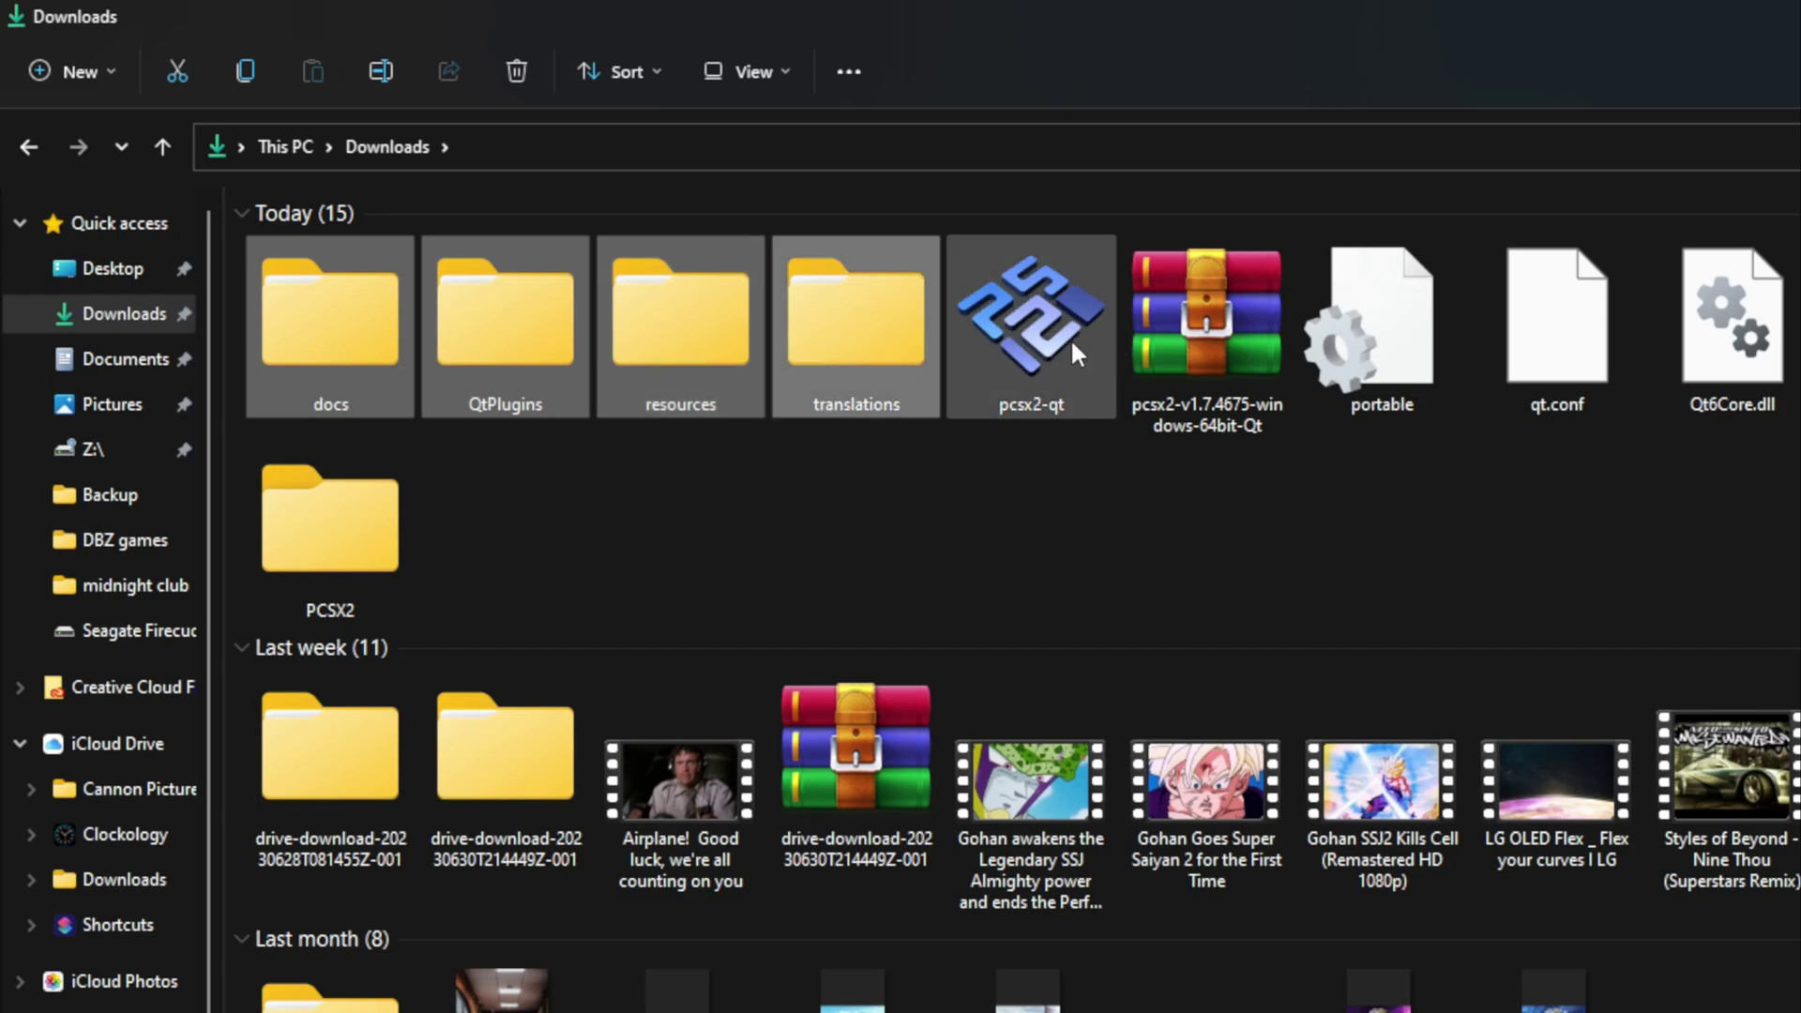
{"action": "left_click", "coordinate": [1382, 323], "text": "ctrl"}
{"action": "left_click", "coordinate": [1559, 349], "text": "ctrl"}
{"action": "left_click", "coordinate": [1732, 324], "text": "ctrl"}
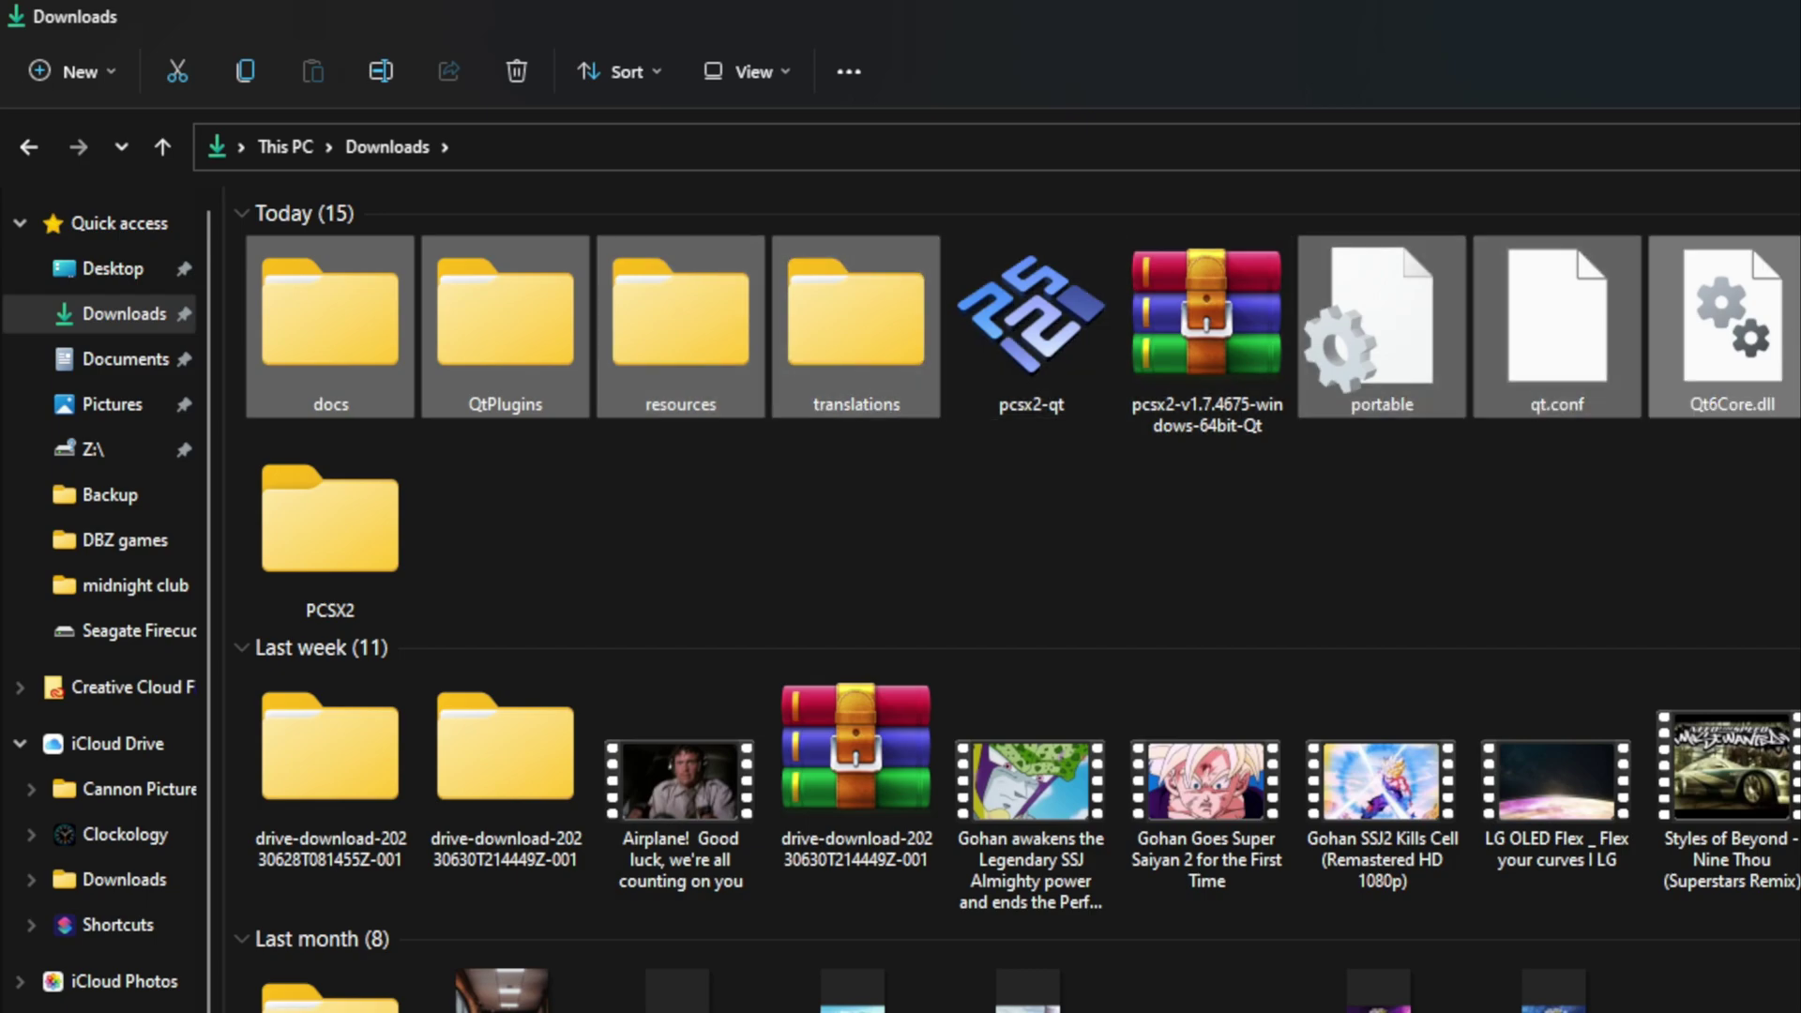
{"action": "left_click_drag", "start_coordinate": [1731, 324], "coordinate": [315, 588]}
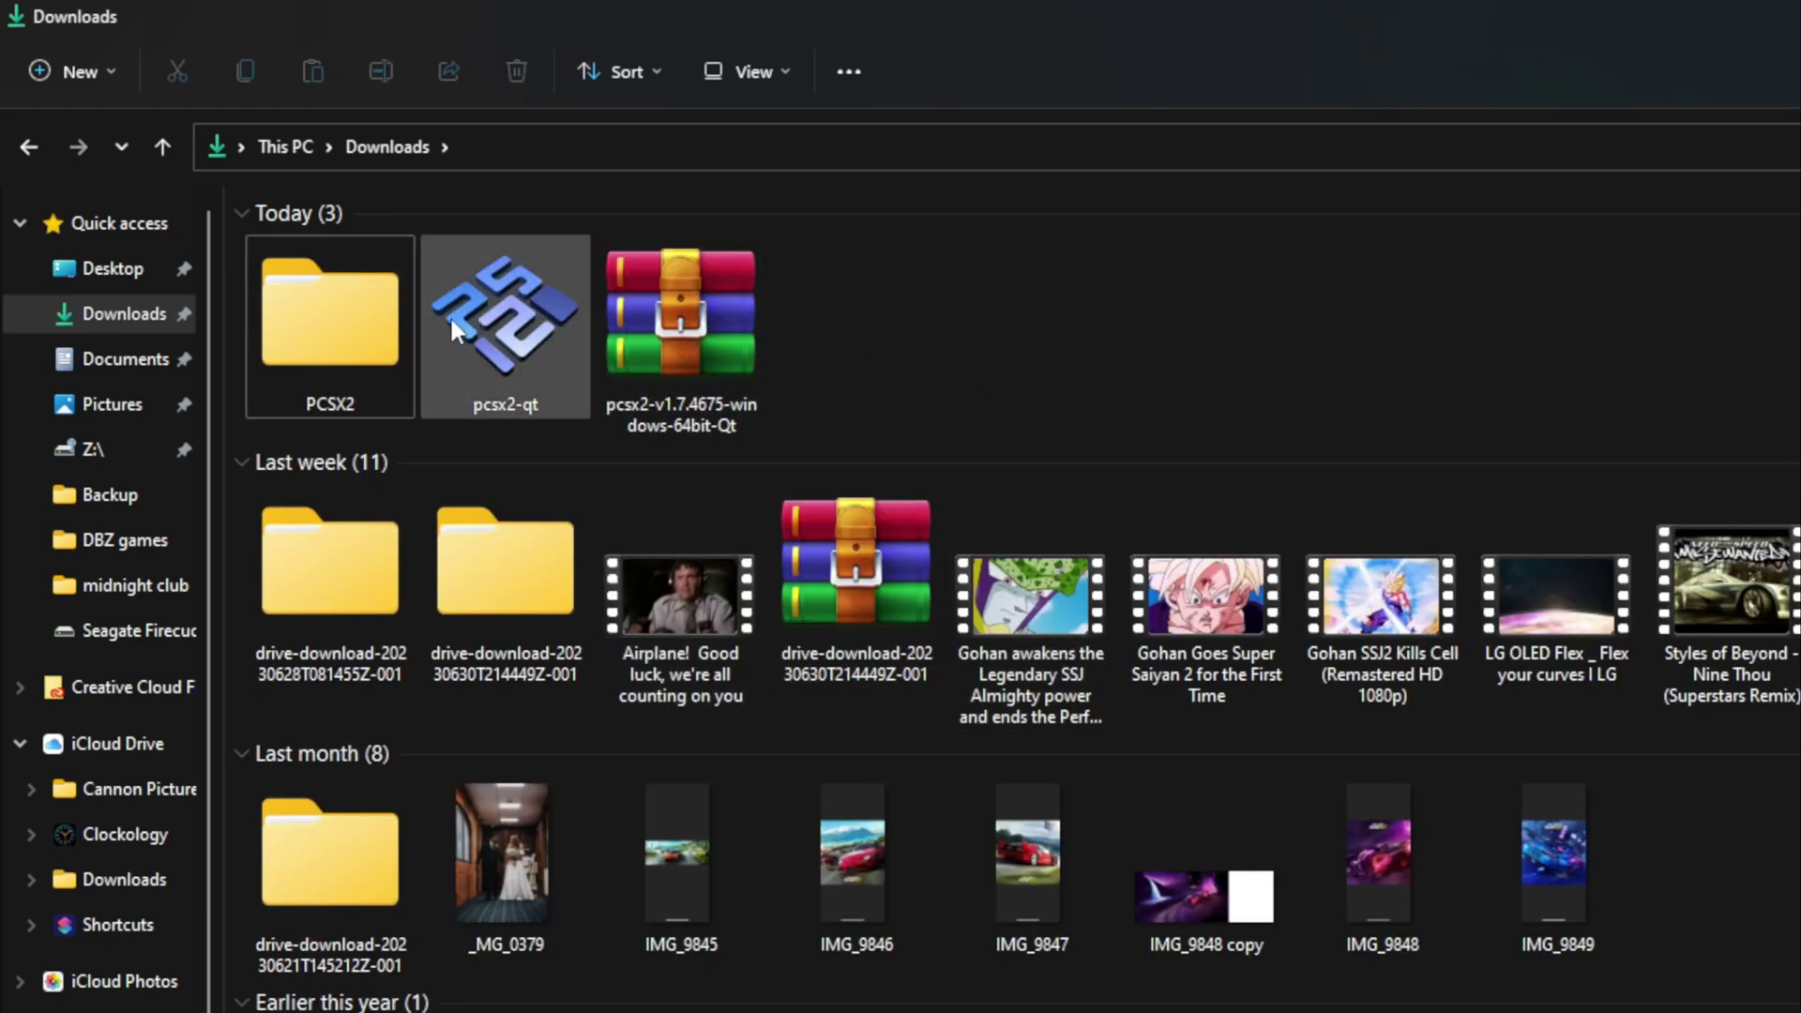
{"action": "left_click_drag", "start_coordinate": [448, 315], "coordinate": [300, 356]}
Launch pcsx2-qt from the PCSX2 folder and accept the default language, theme and automatic updates in the setup wizard
{"action": "double_click", "coordinate": [267, 357]}
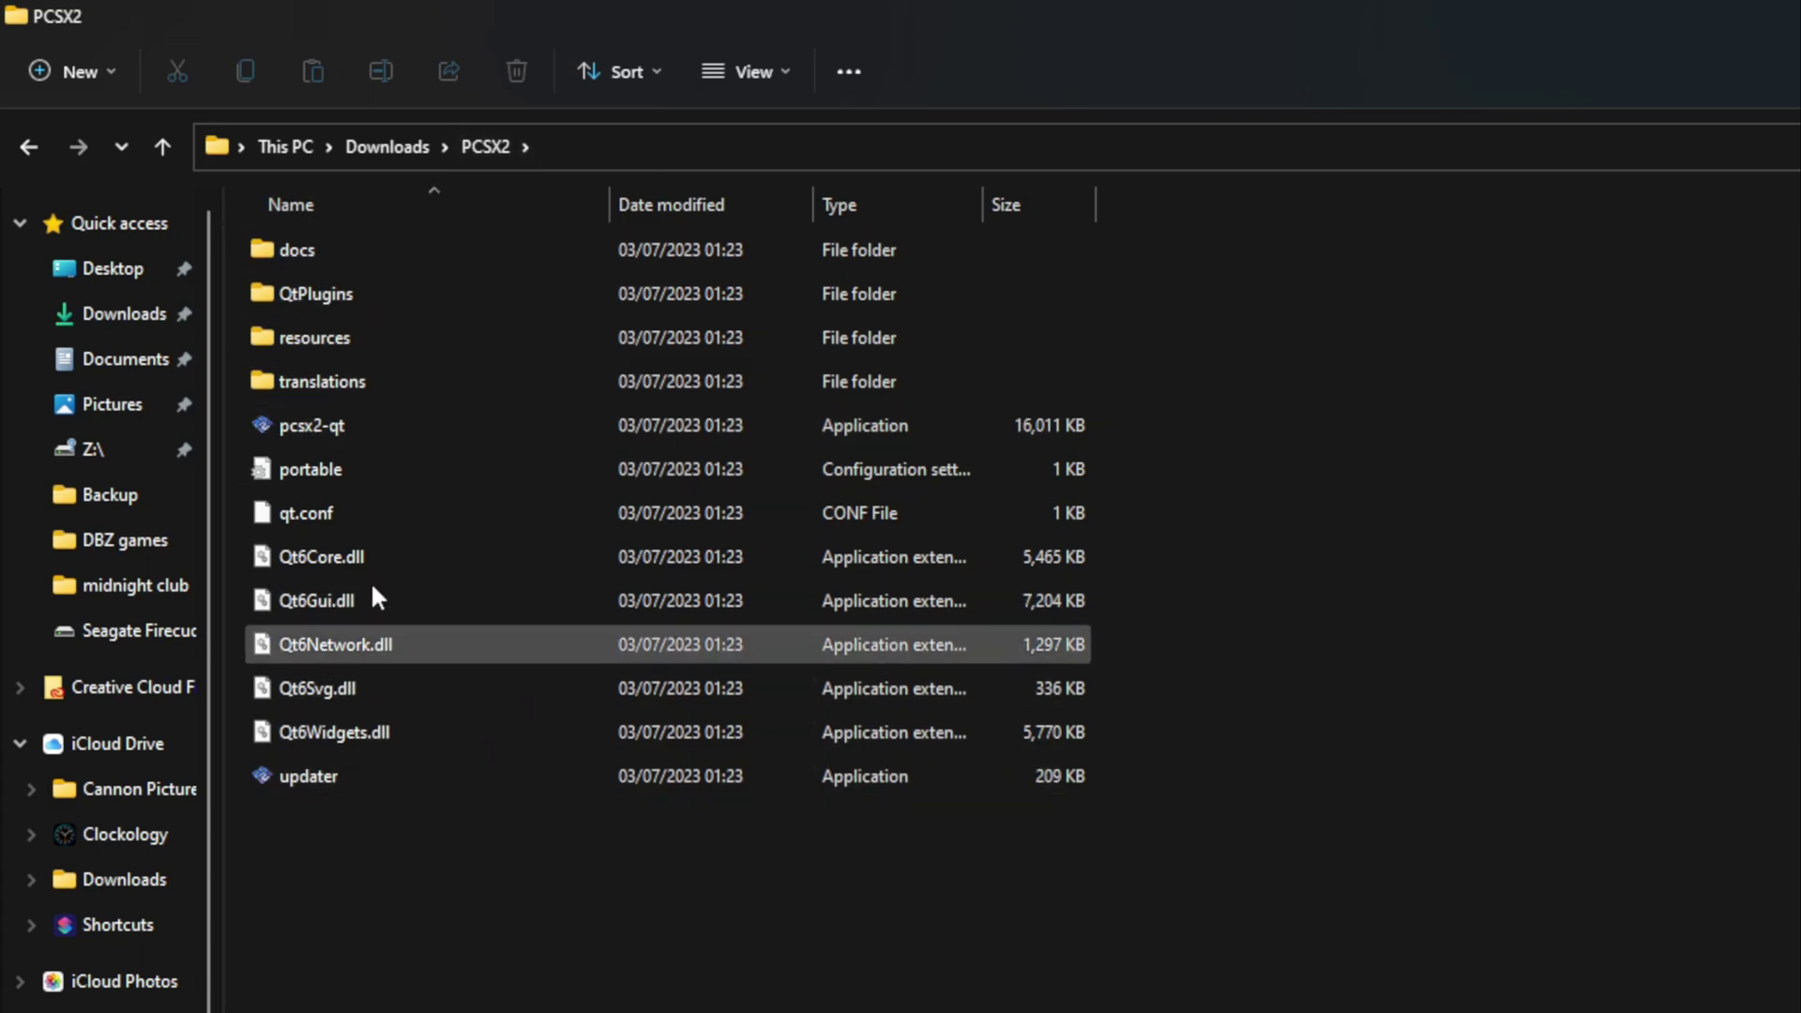
{"action": "left_click", "coordinate": [418, 426]}
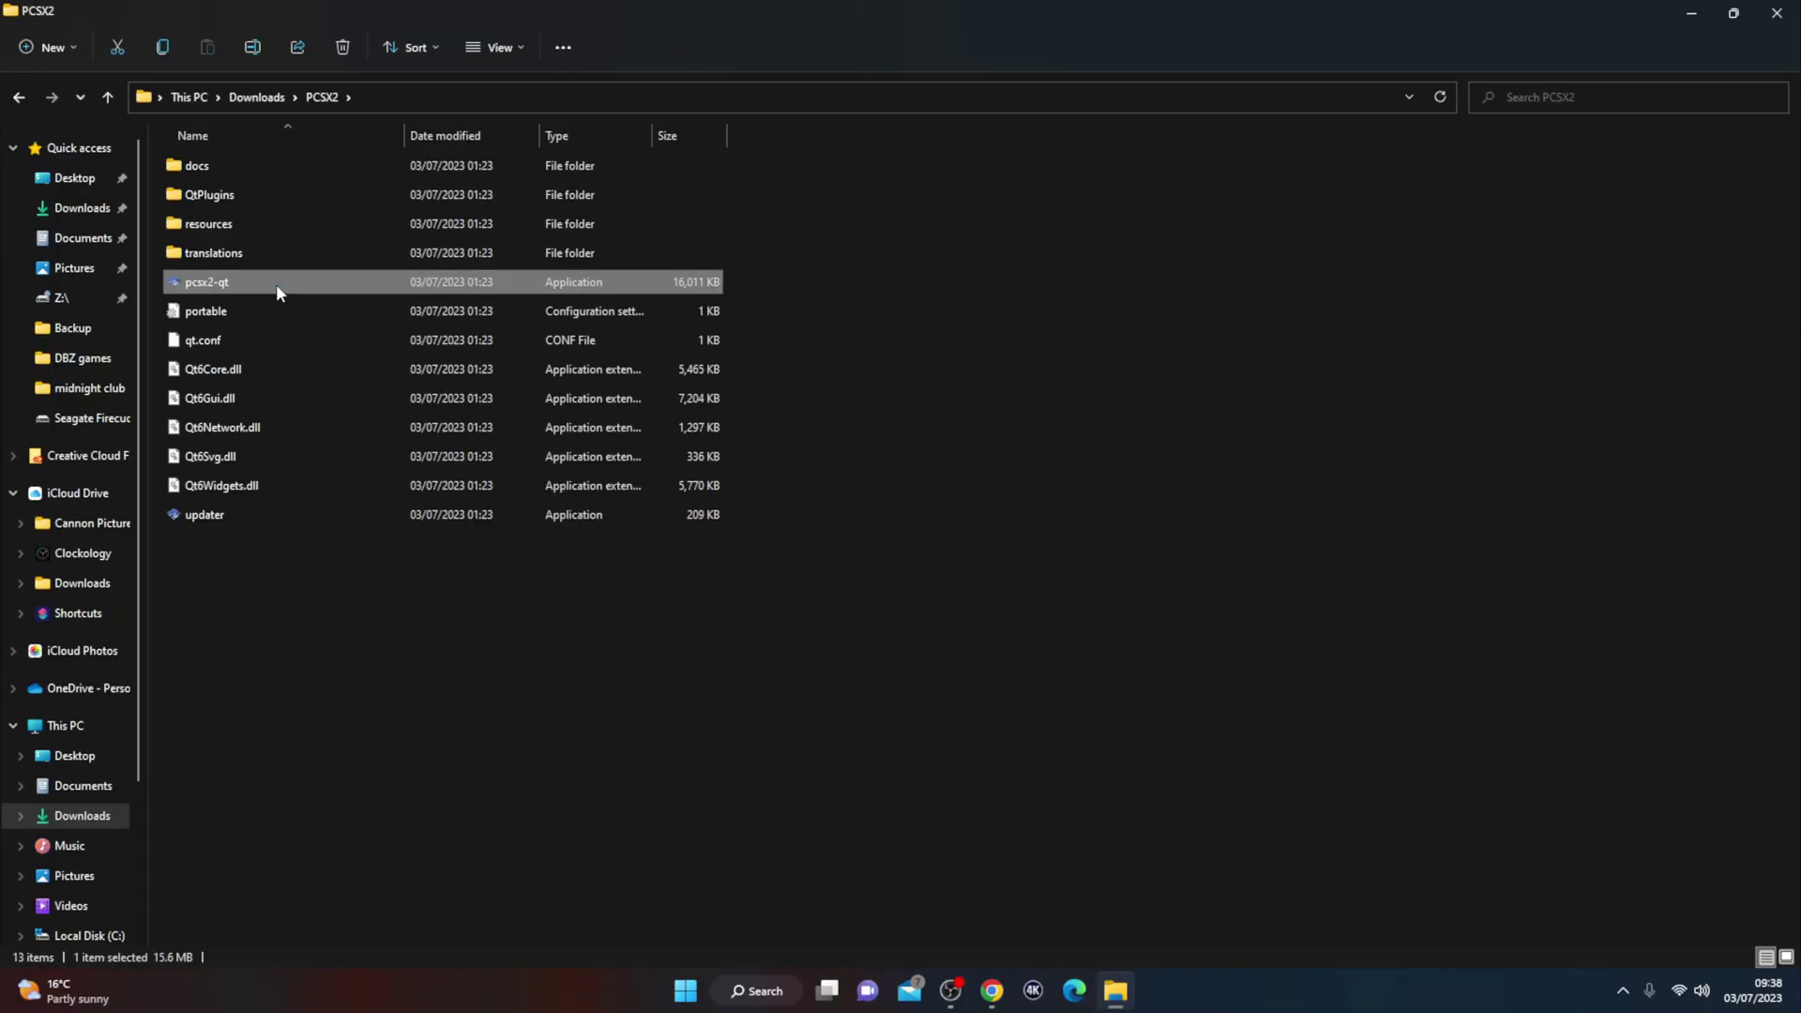
{"action": "double_click", "coordinate": [276, 283]}
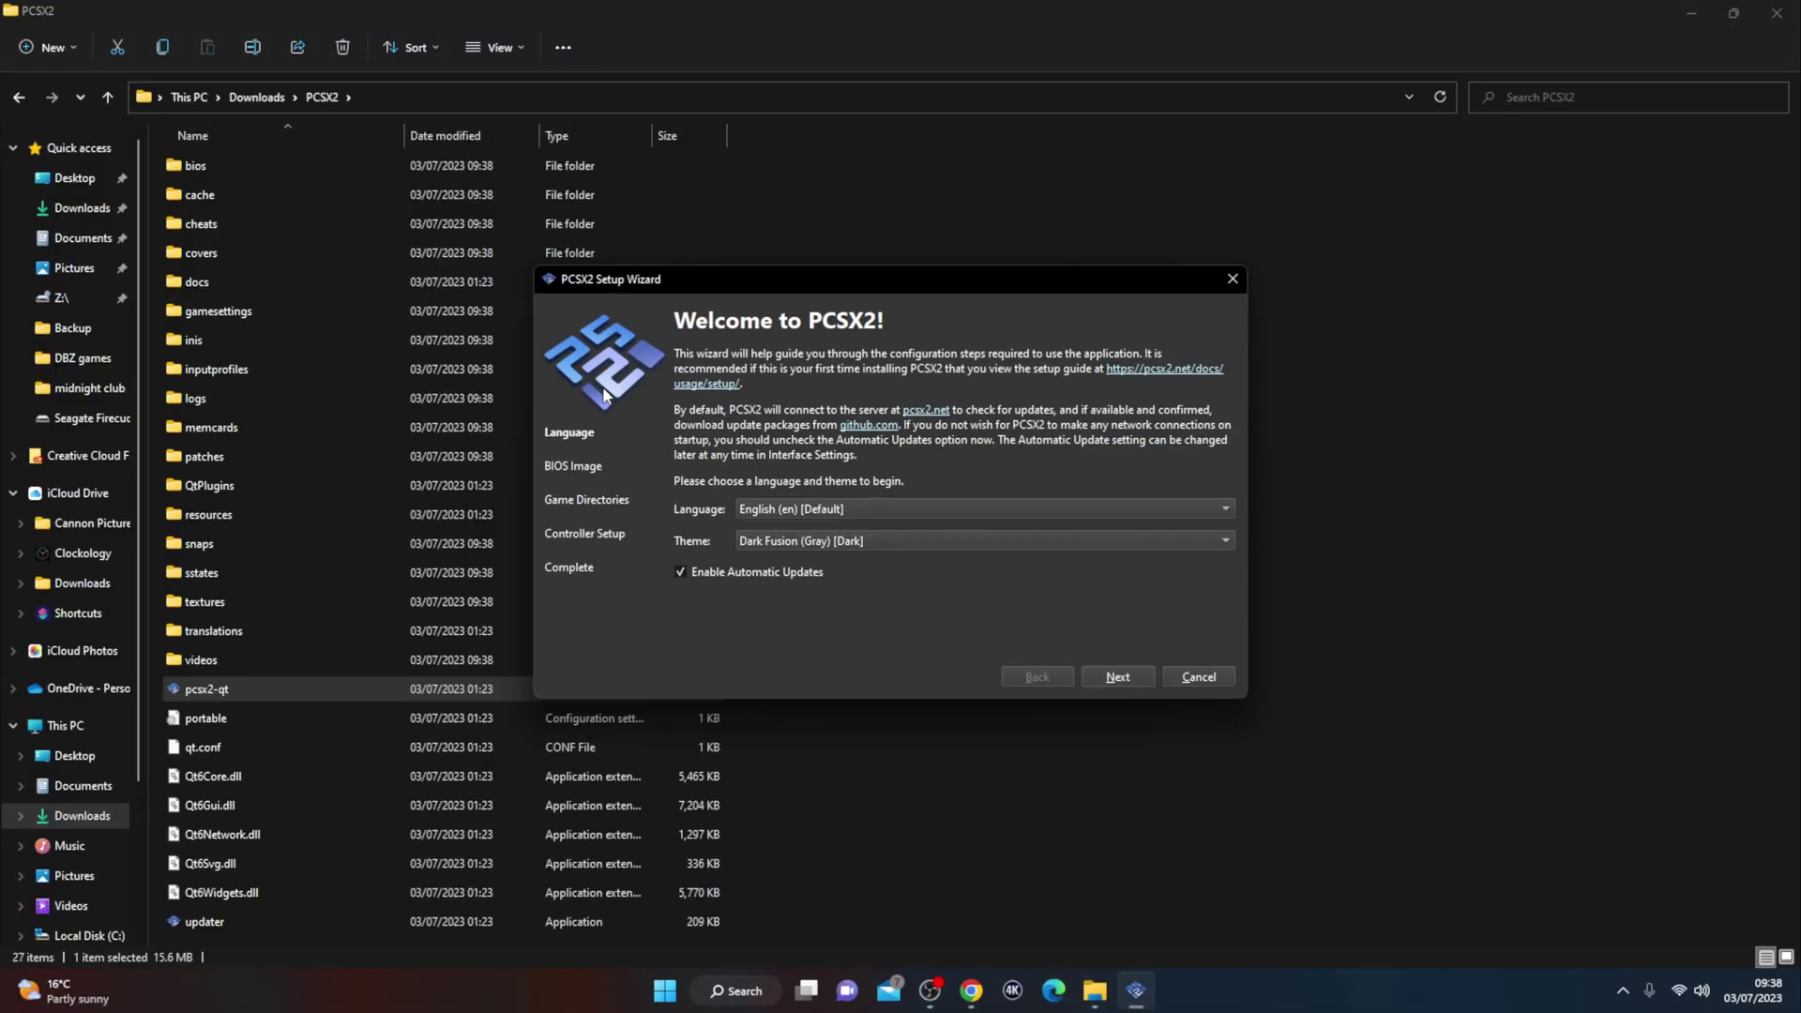
{"action": "left_click", "coordinate": [1119, 676]}
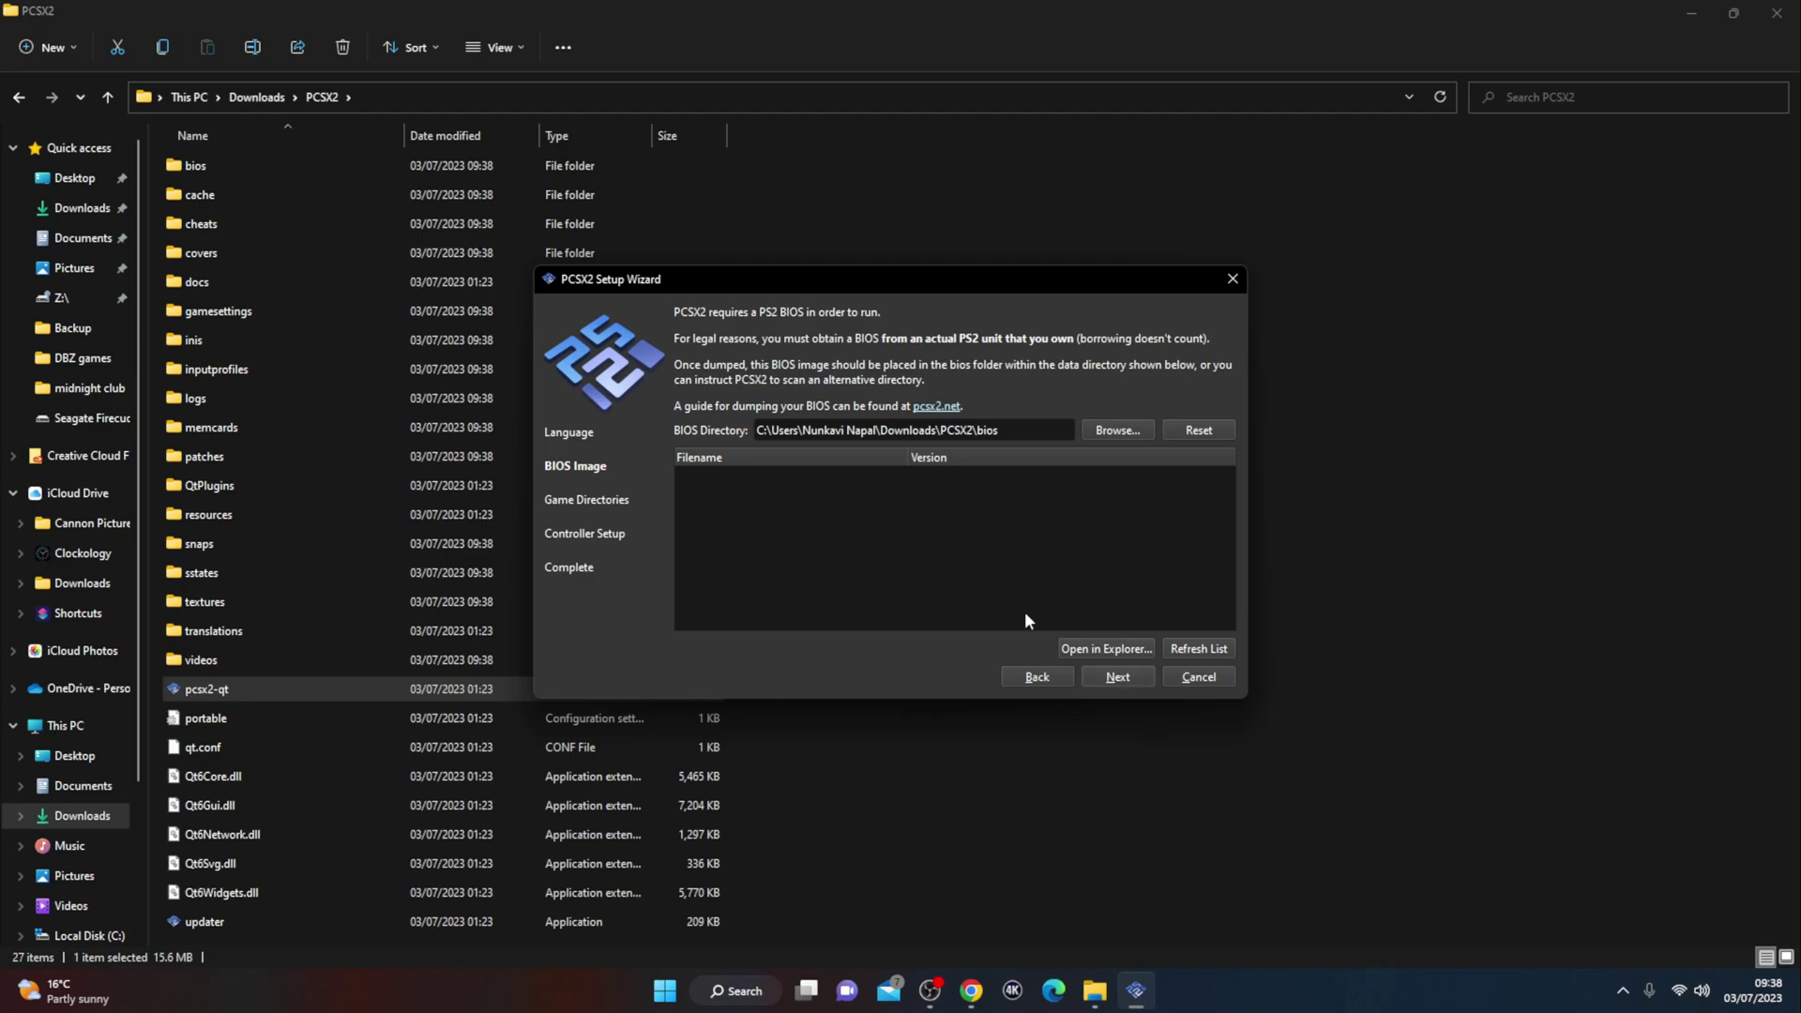
Try to set the BIOS directory to the Seagate Firecuda (D:) drive and continue the setup
{"action": "left_click", "coordinate": [1128, 429]}
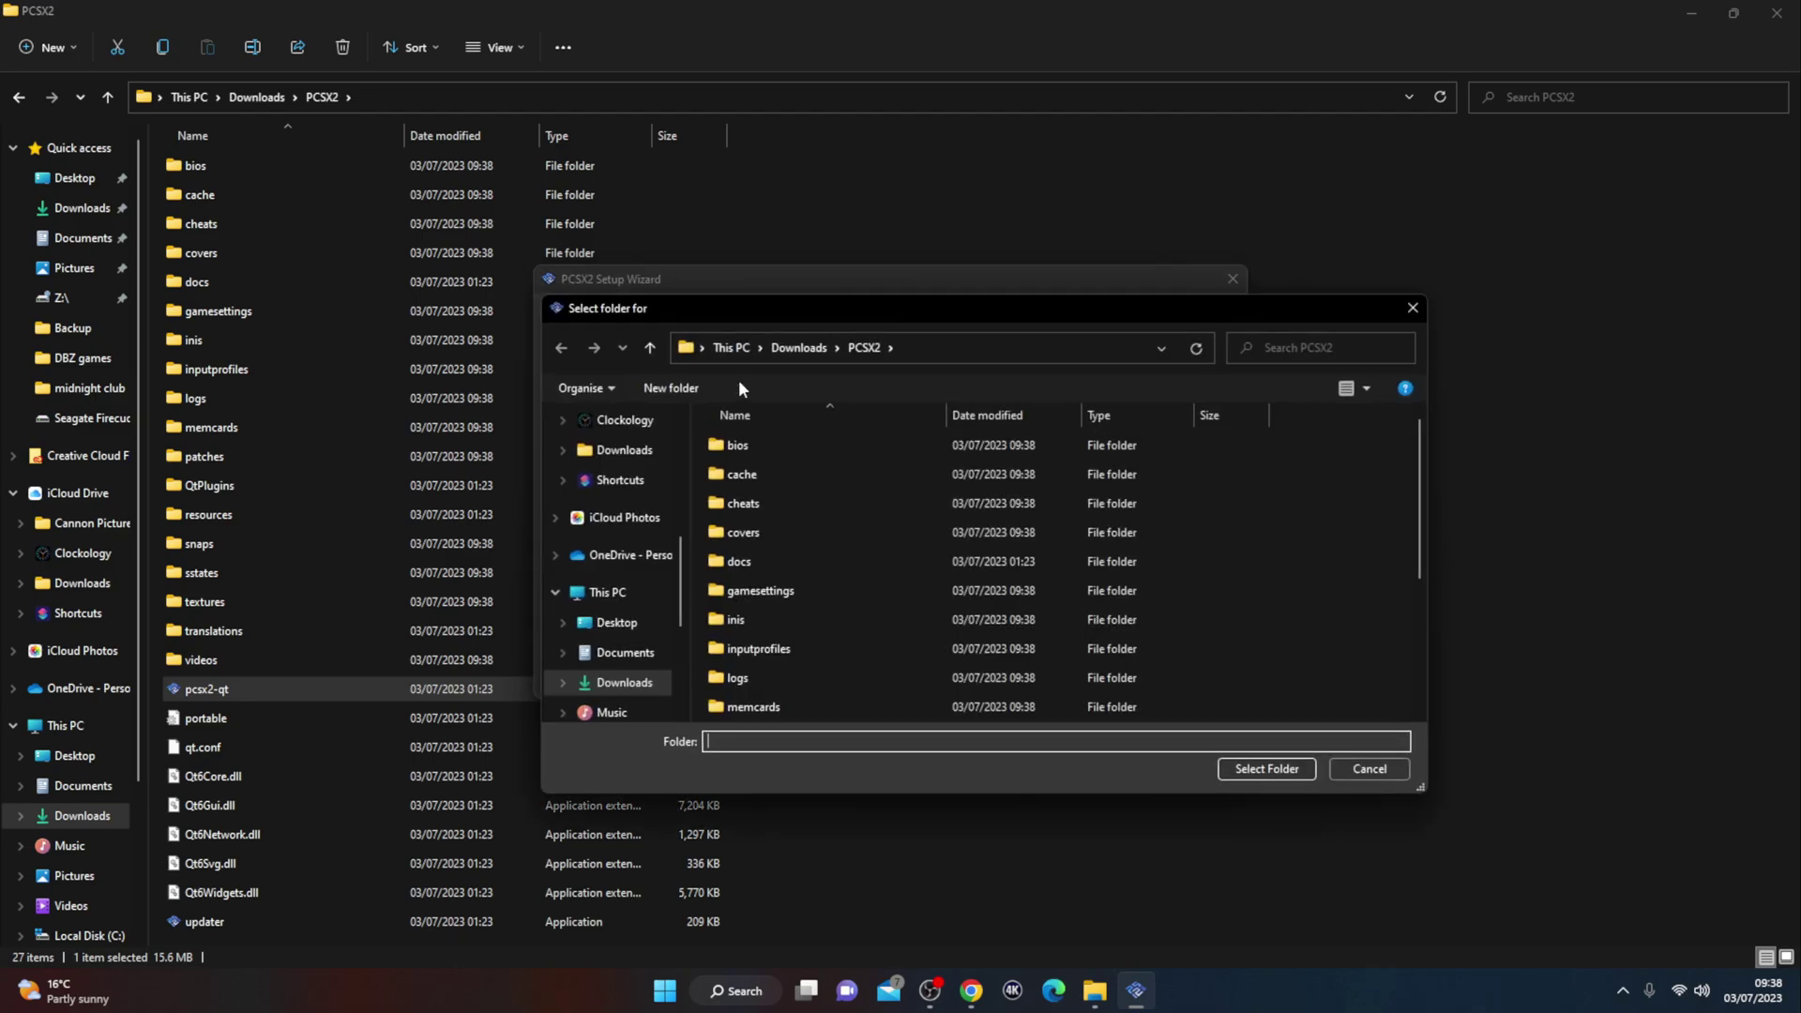
{"action": "left_click", "coordinate": [627, 598]}
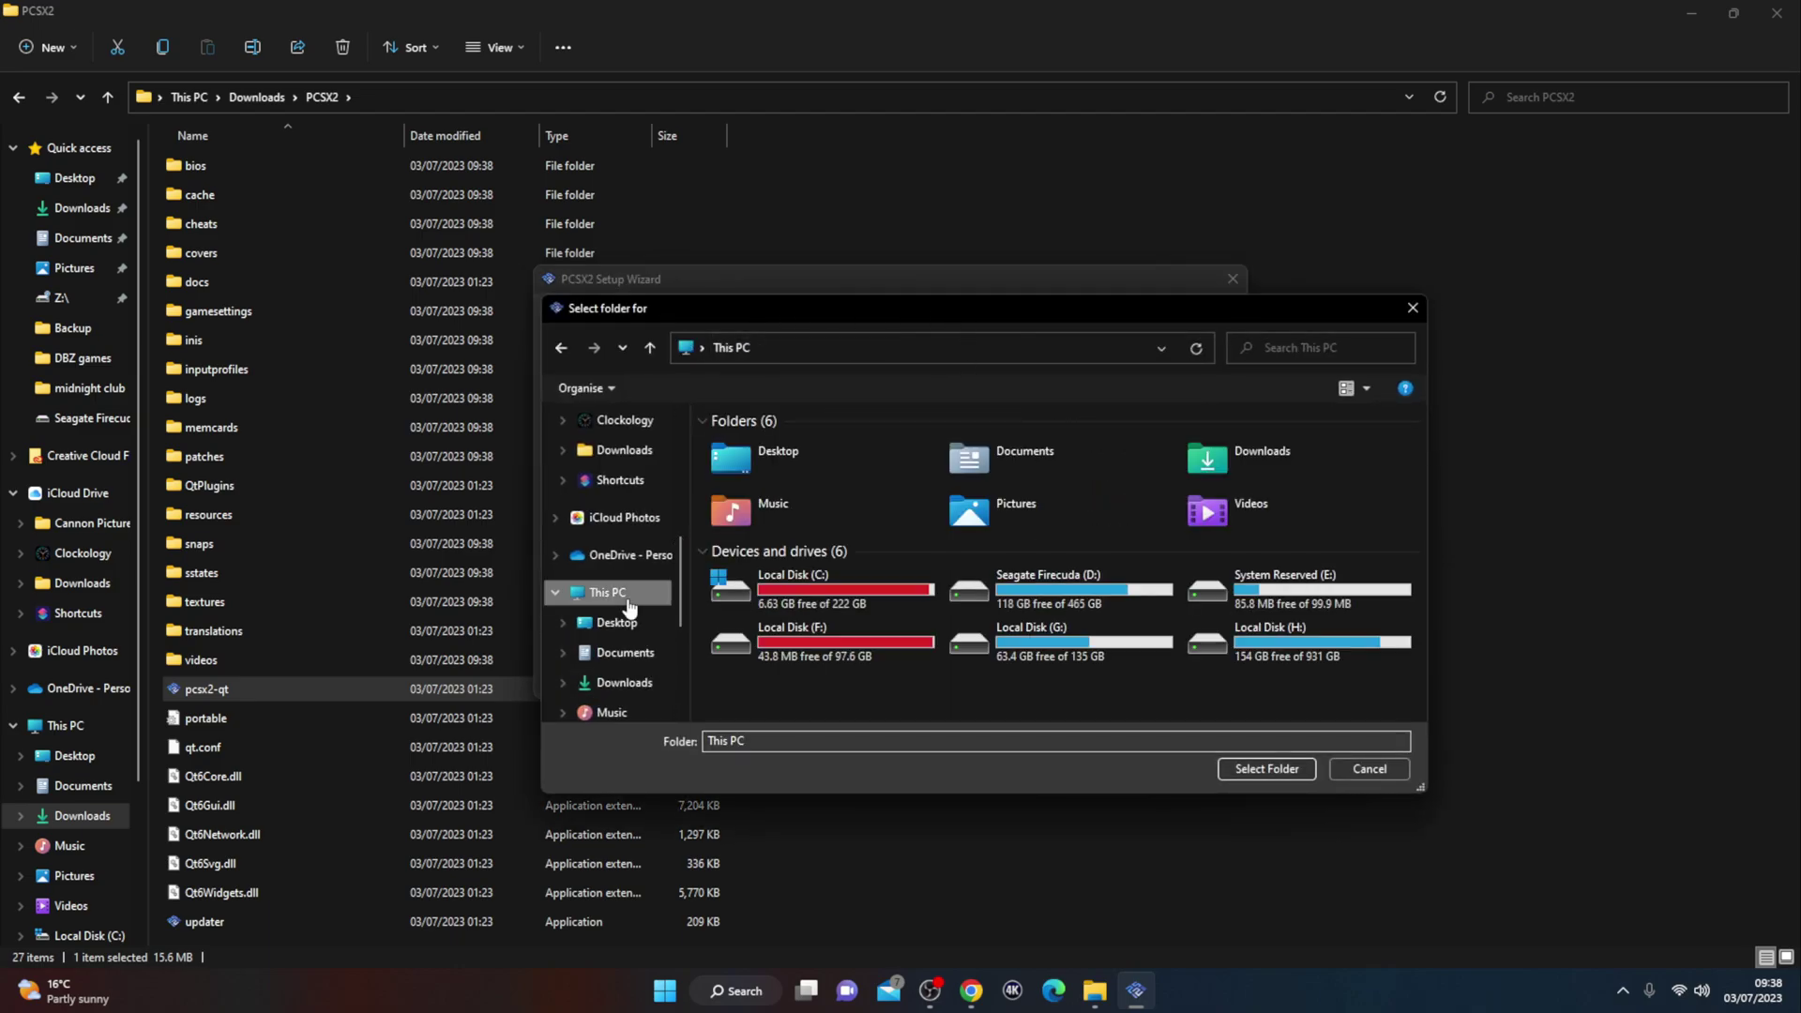
{"action": "left_click", "coordinate": [1013, 598]}
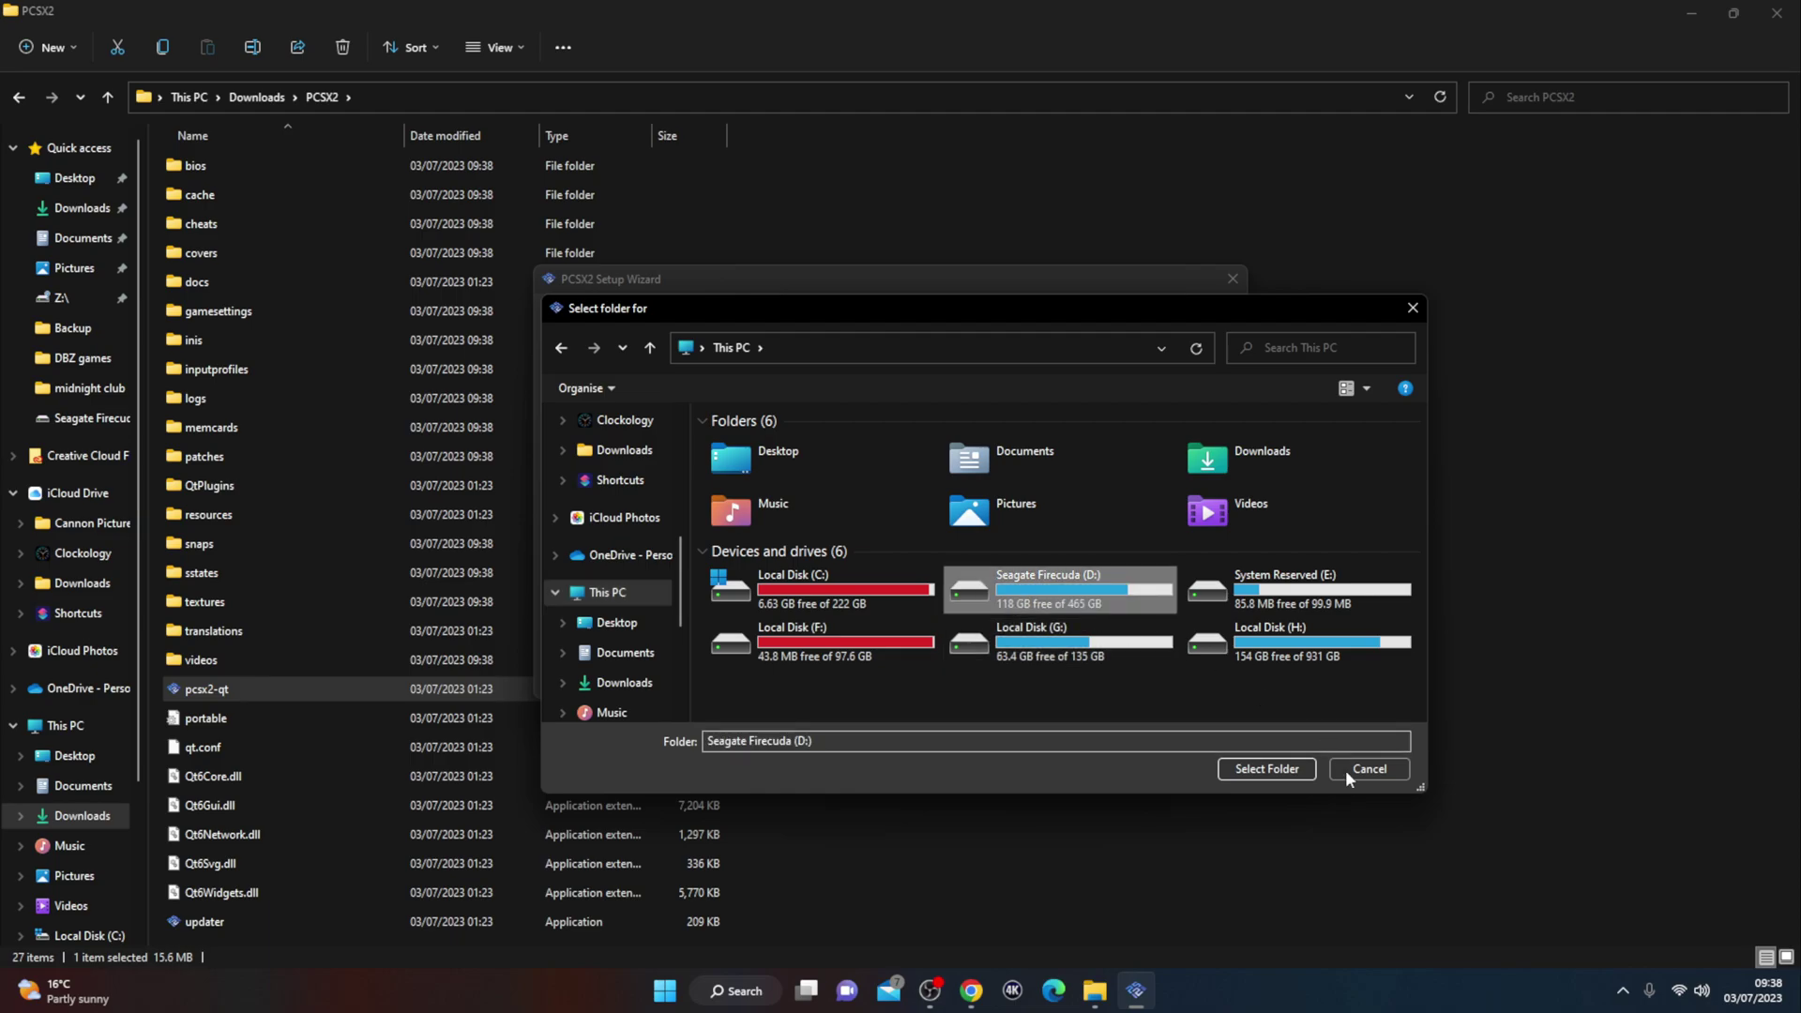
{"action": "left_click", "coordinate": [1267, 765]}
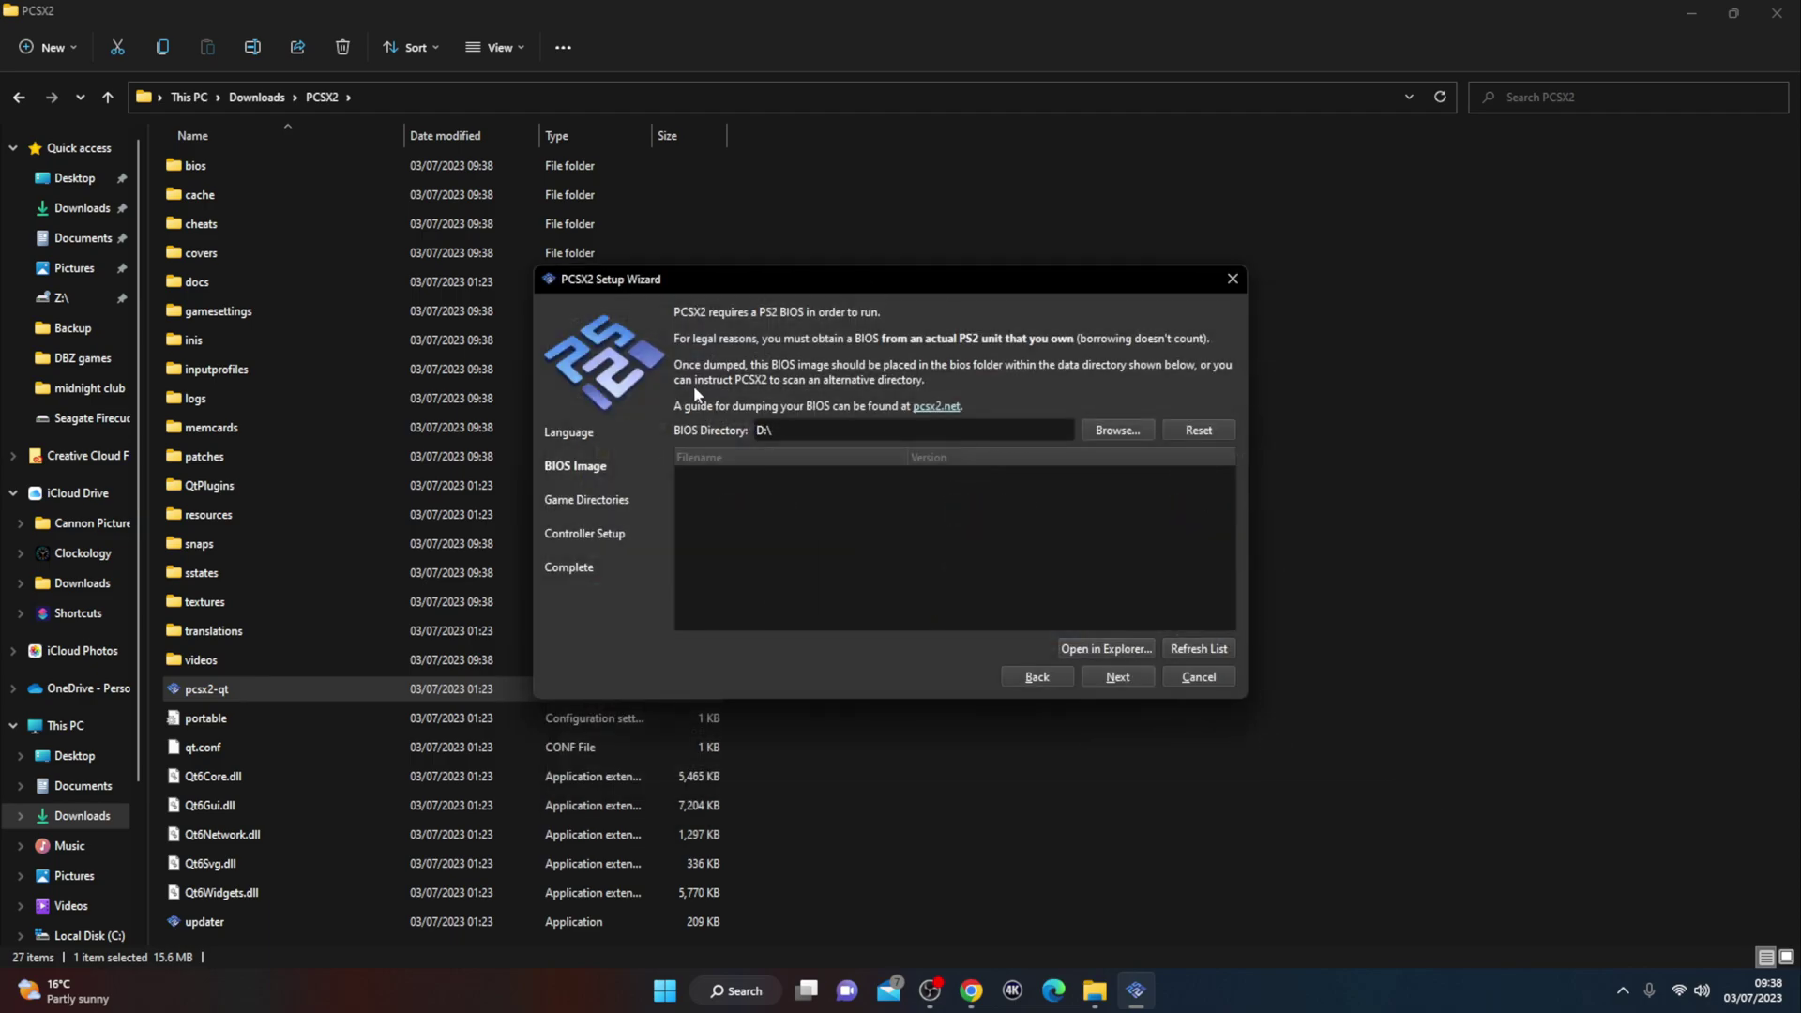
{"action": "left_click", "coordinate": [1135, 678]}
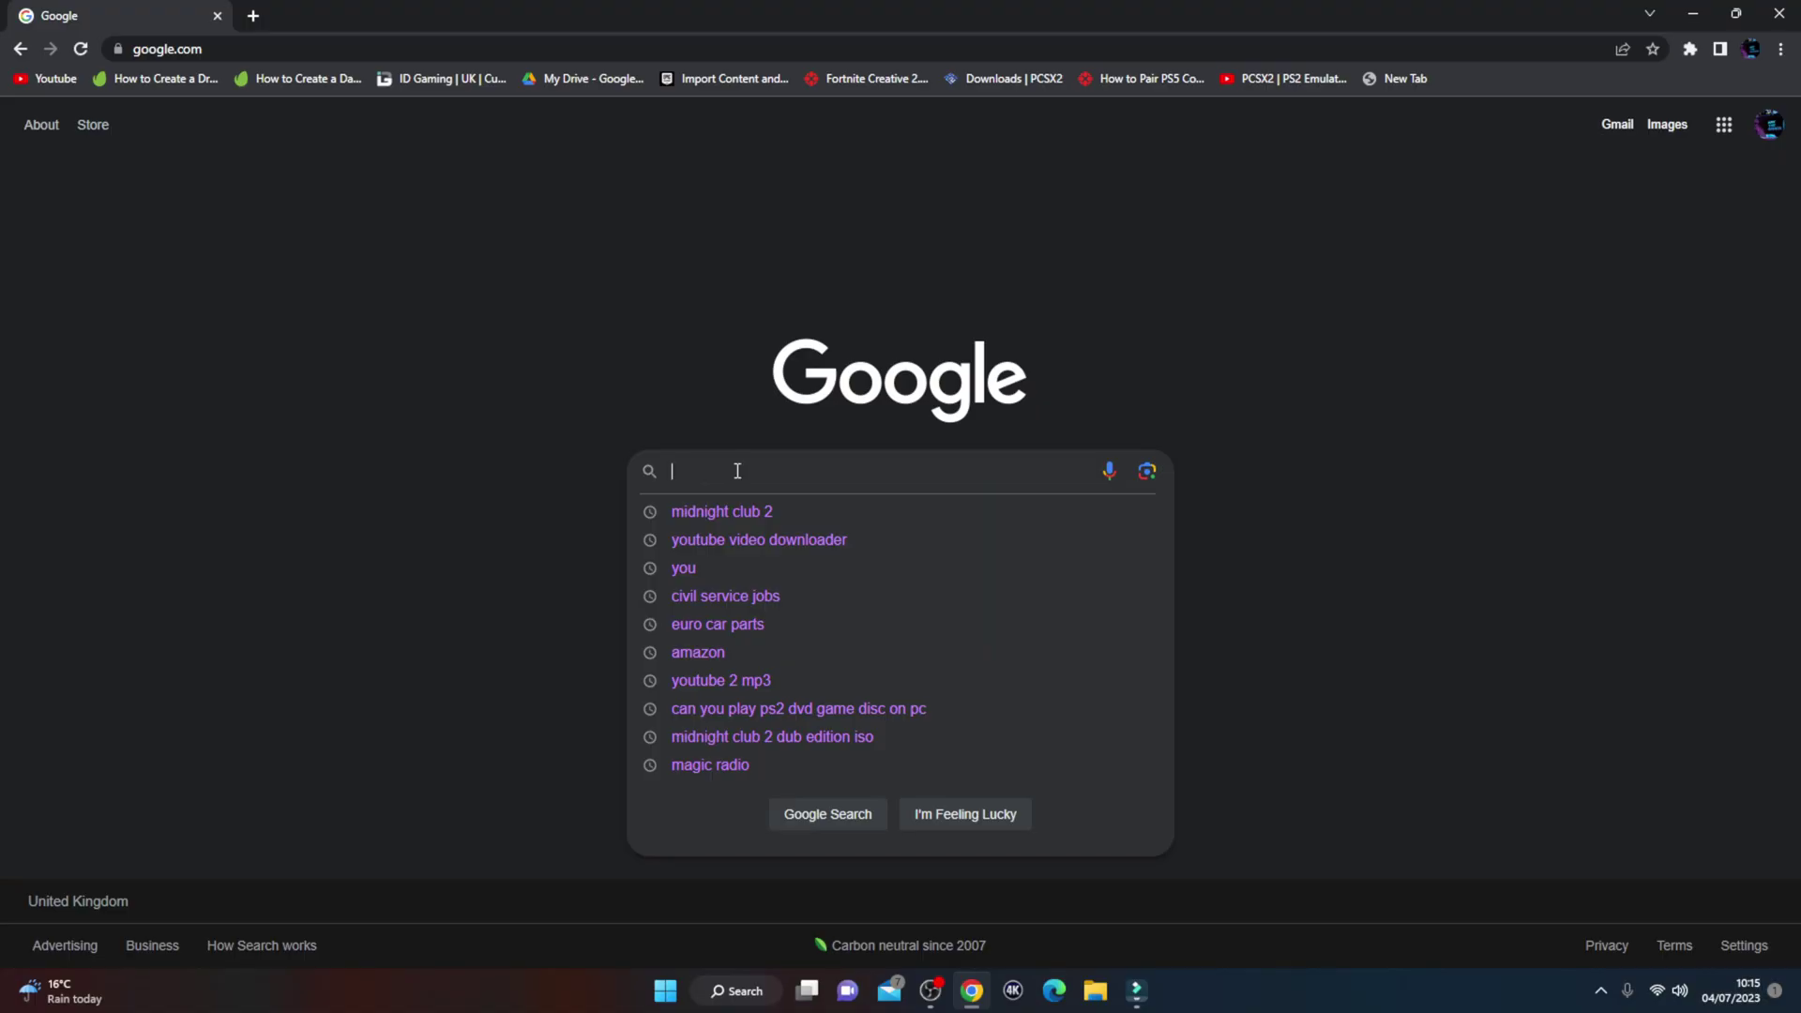
Switch to Chrome and search Google for "ps2 bios"
{"action": "left_click", "coordinate": [405, 472]}
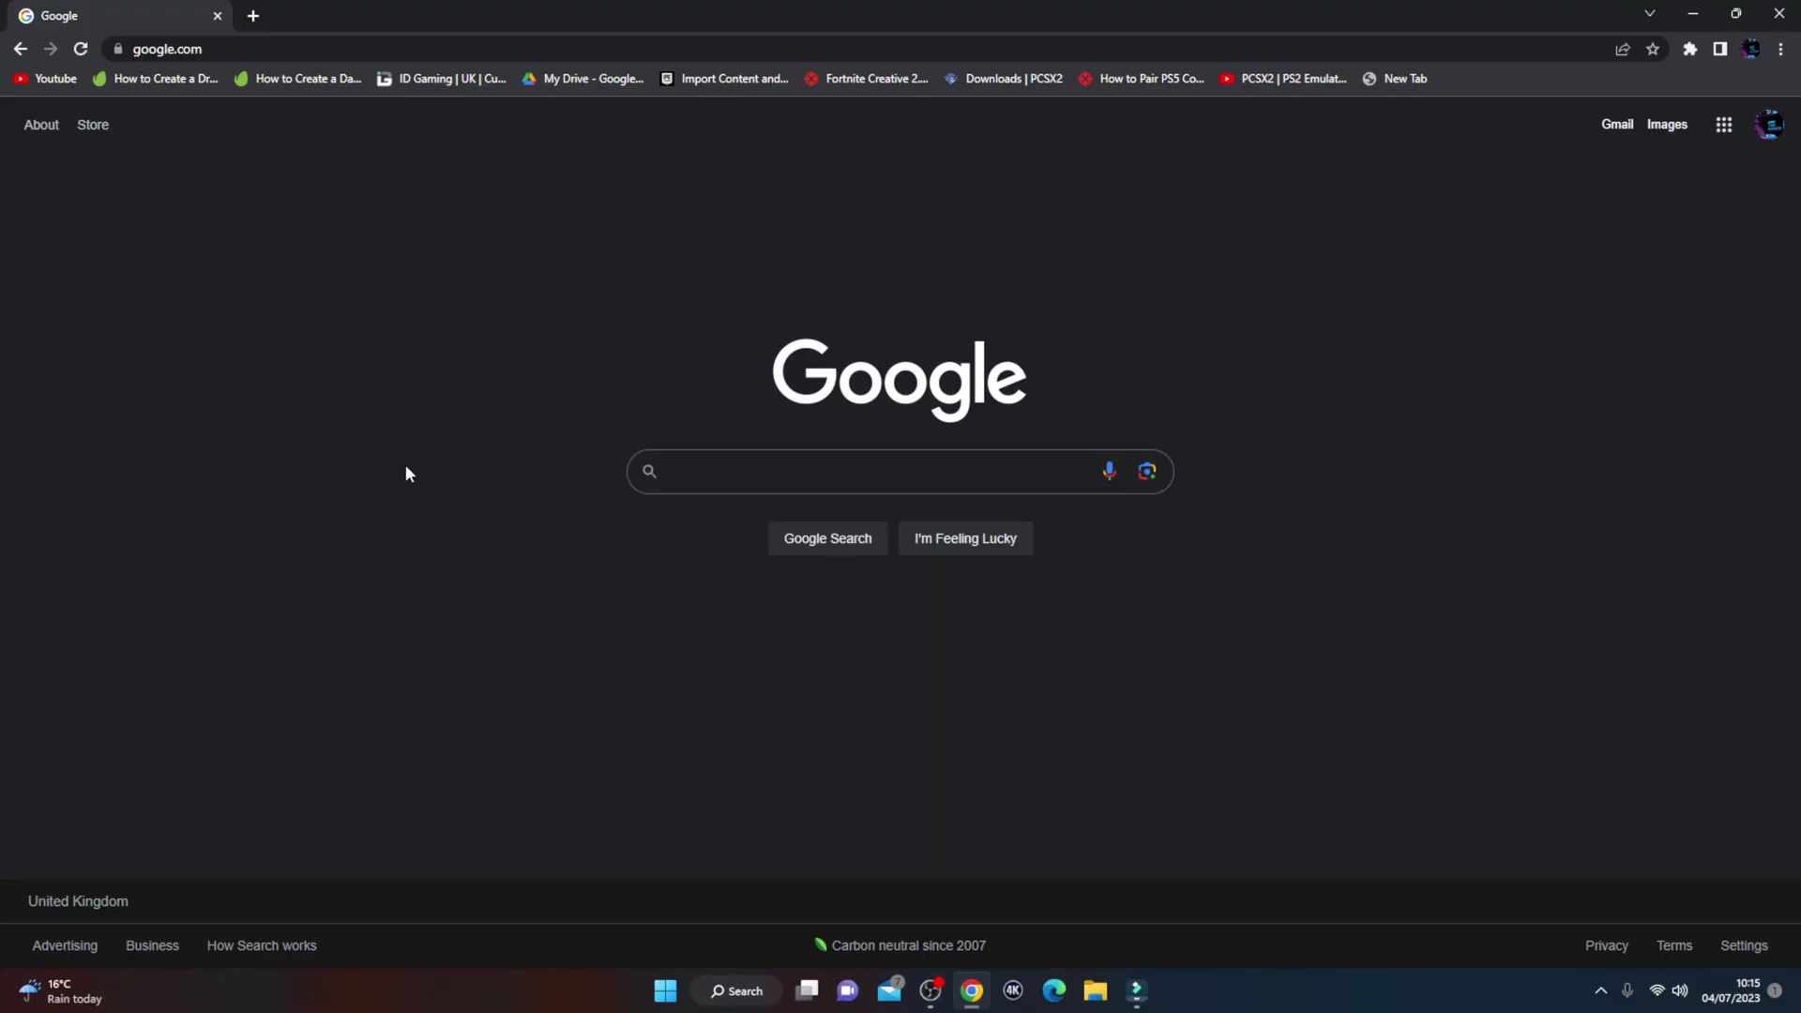
{"action": "left_click", "coordinate": [748, 475]}
{"action": "type", "text": "ps2 bios"}
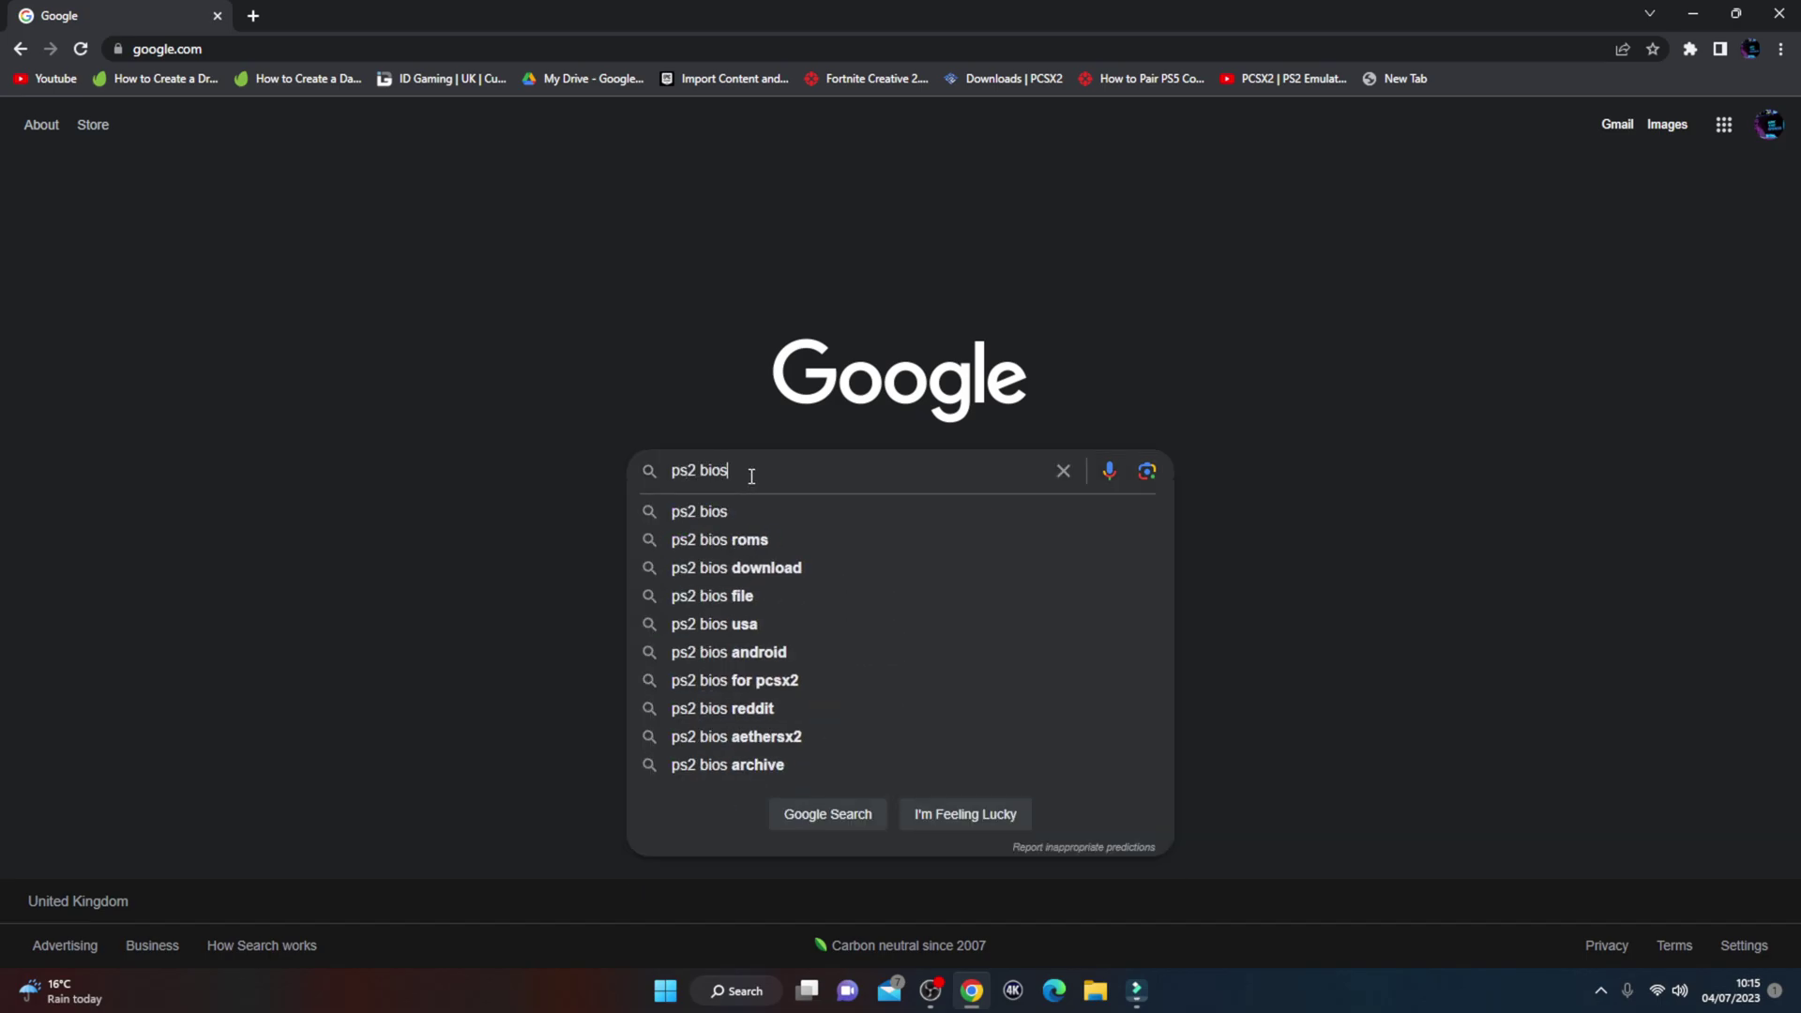
{"action": "key", "text": "Return"}
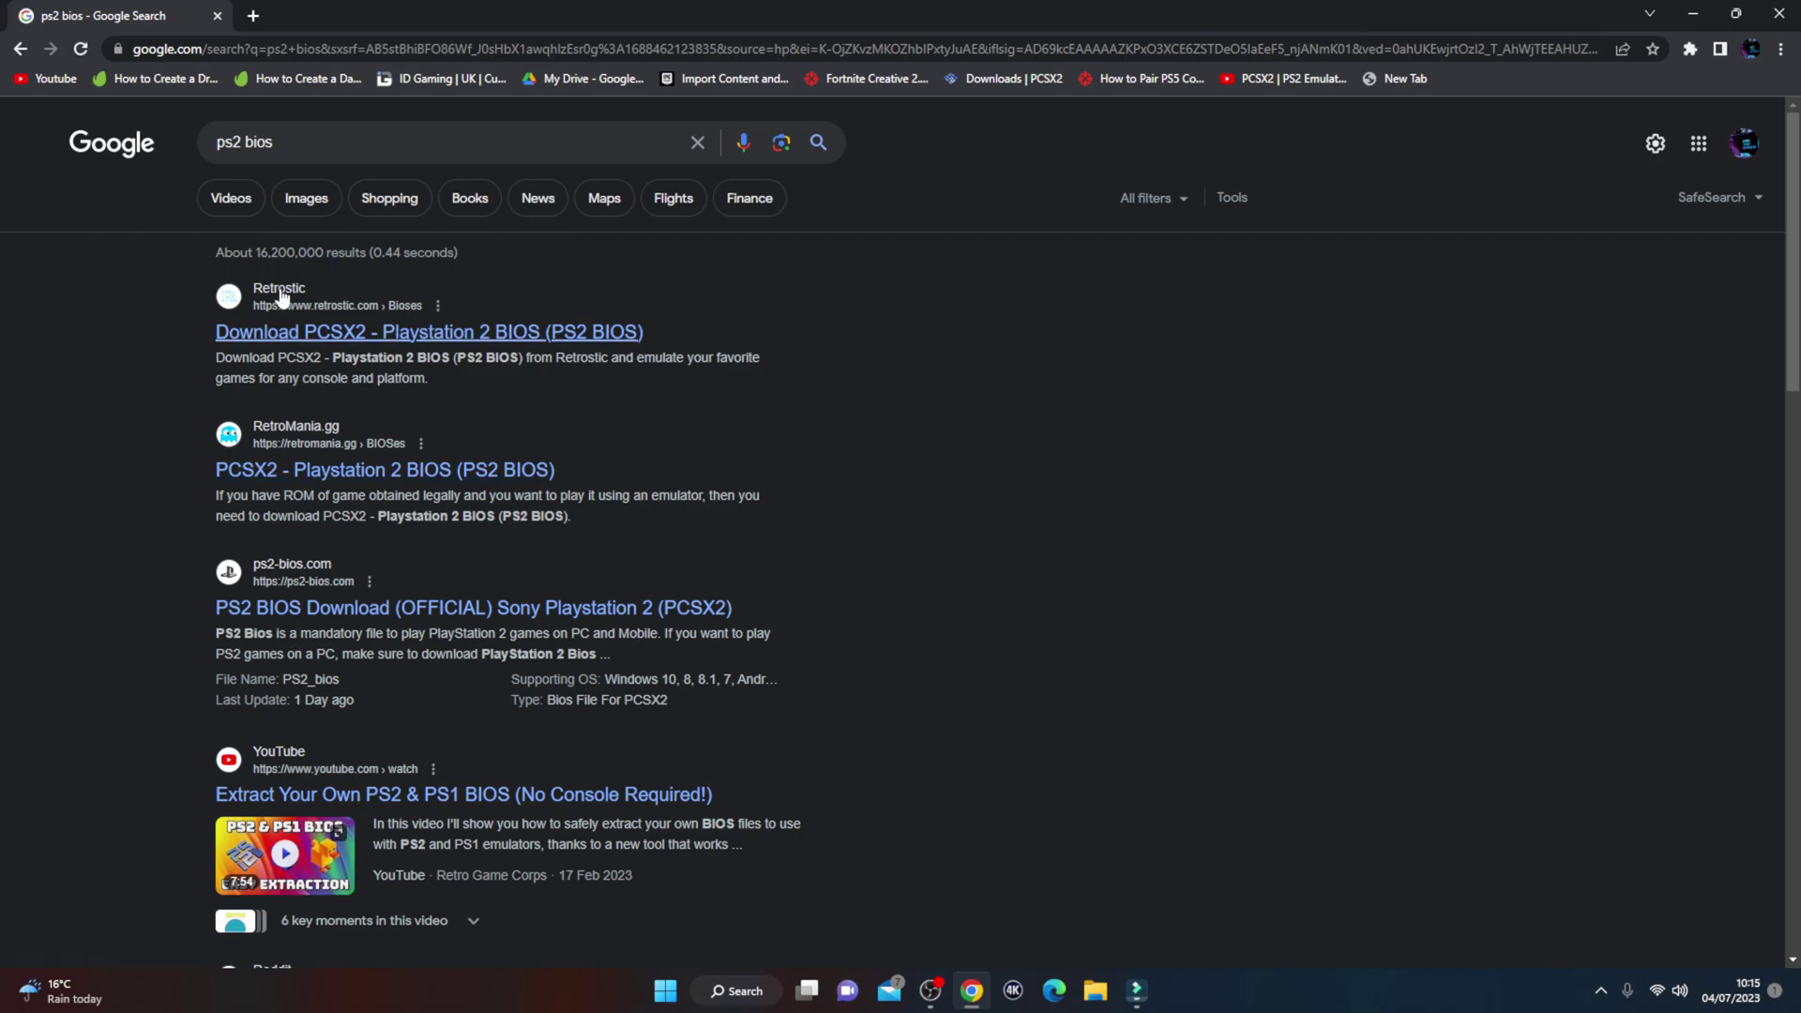
Open the Retrostic result, consent to the site's data use, and examine the PS2 BIOS download page
{"action": "left_click", "coordinate": [385, 343]}
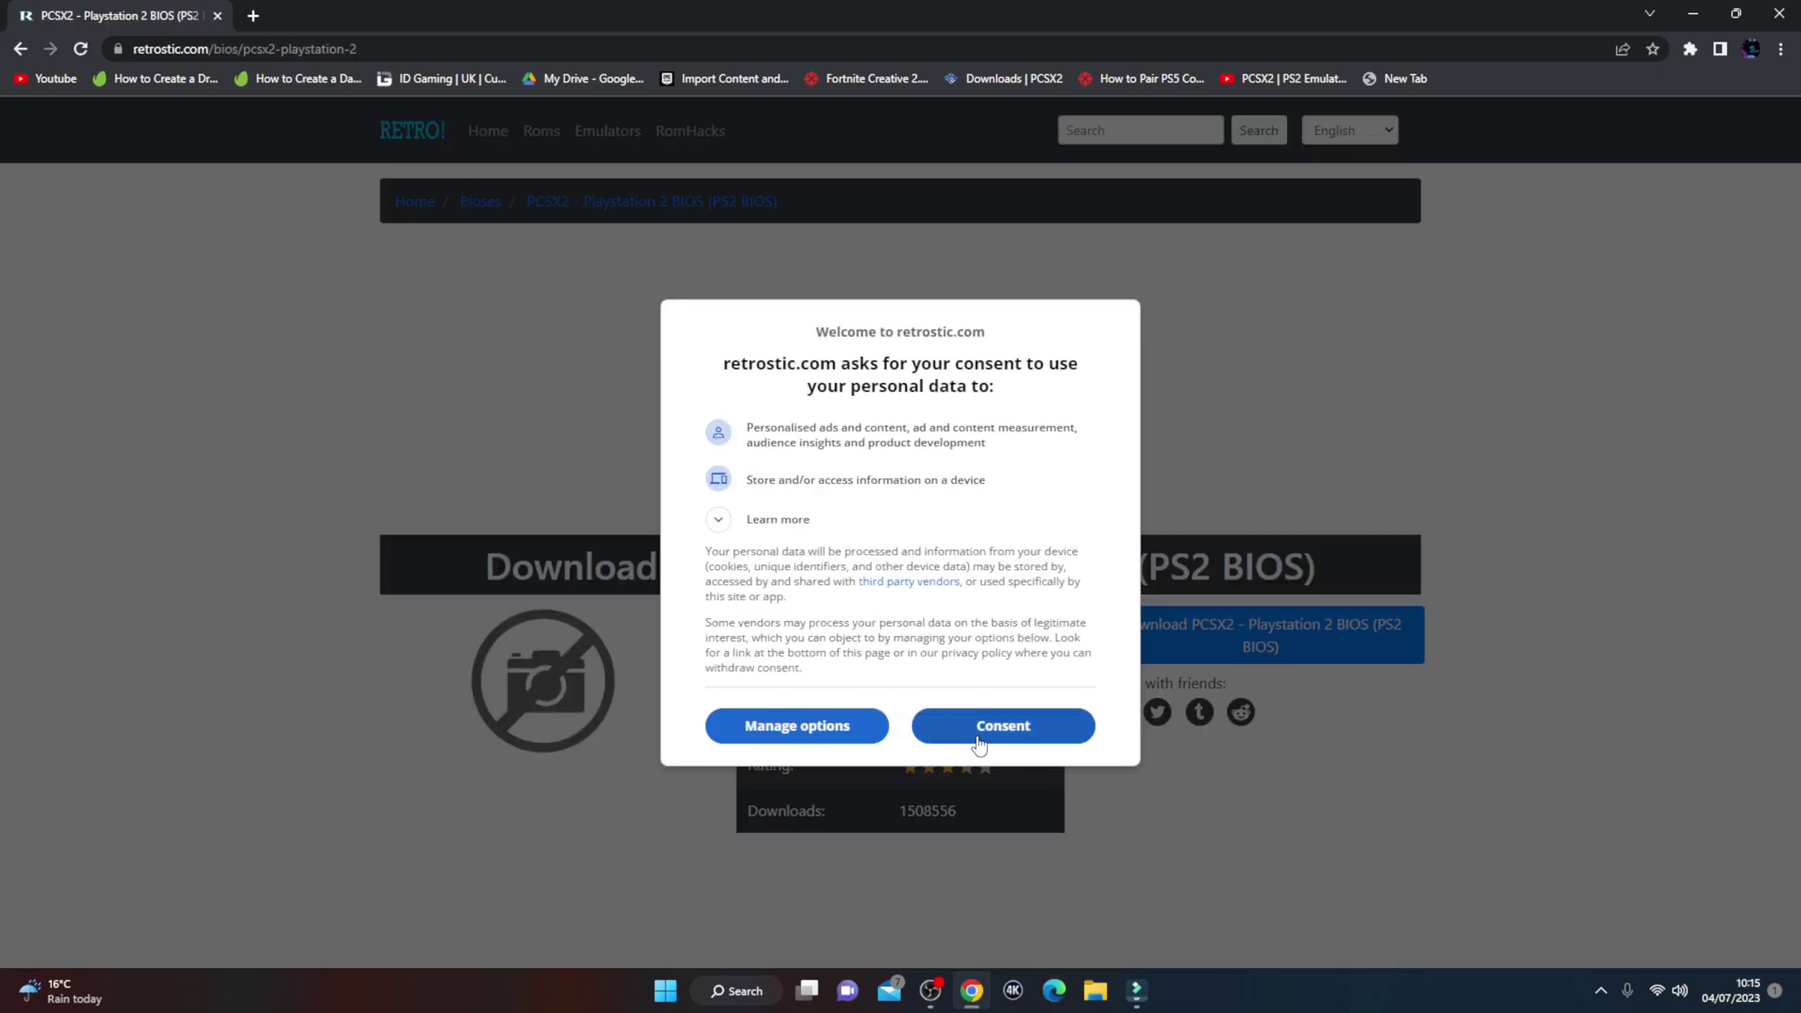
{"action": "left_click", "coordinate": [982, 738]}
{"action": "scroll", "coordinate": [905, 556], "scroll_direction": "down", "scroll_amount": 1}
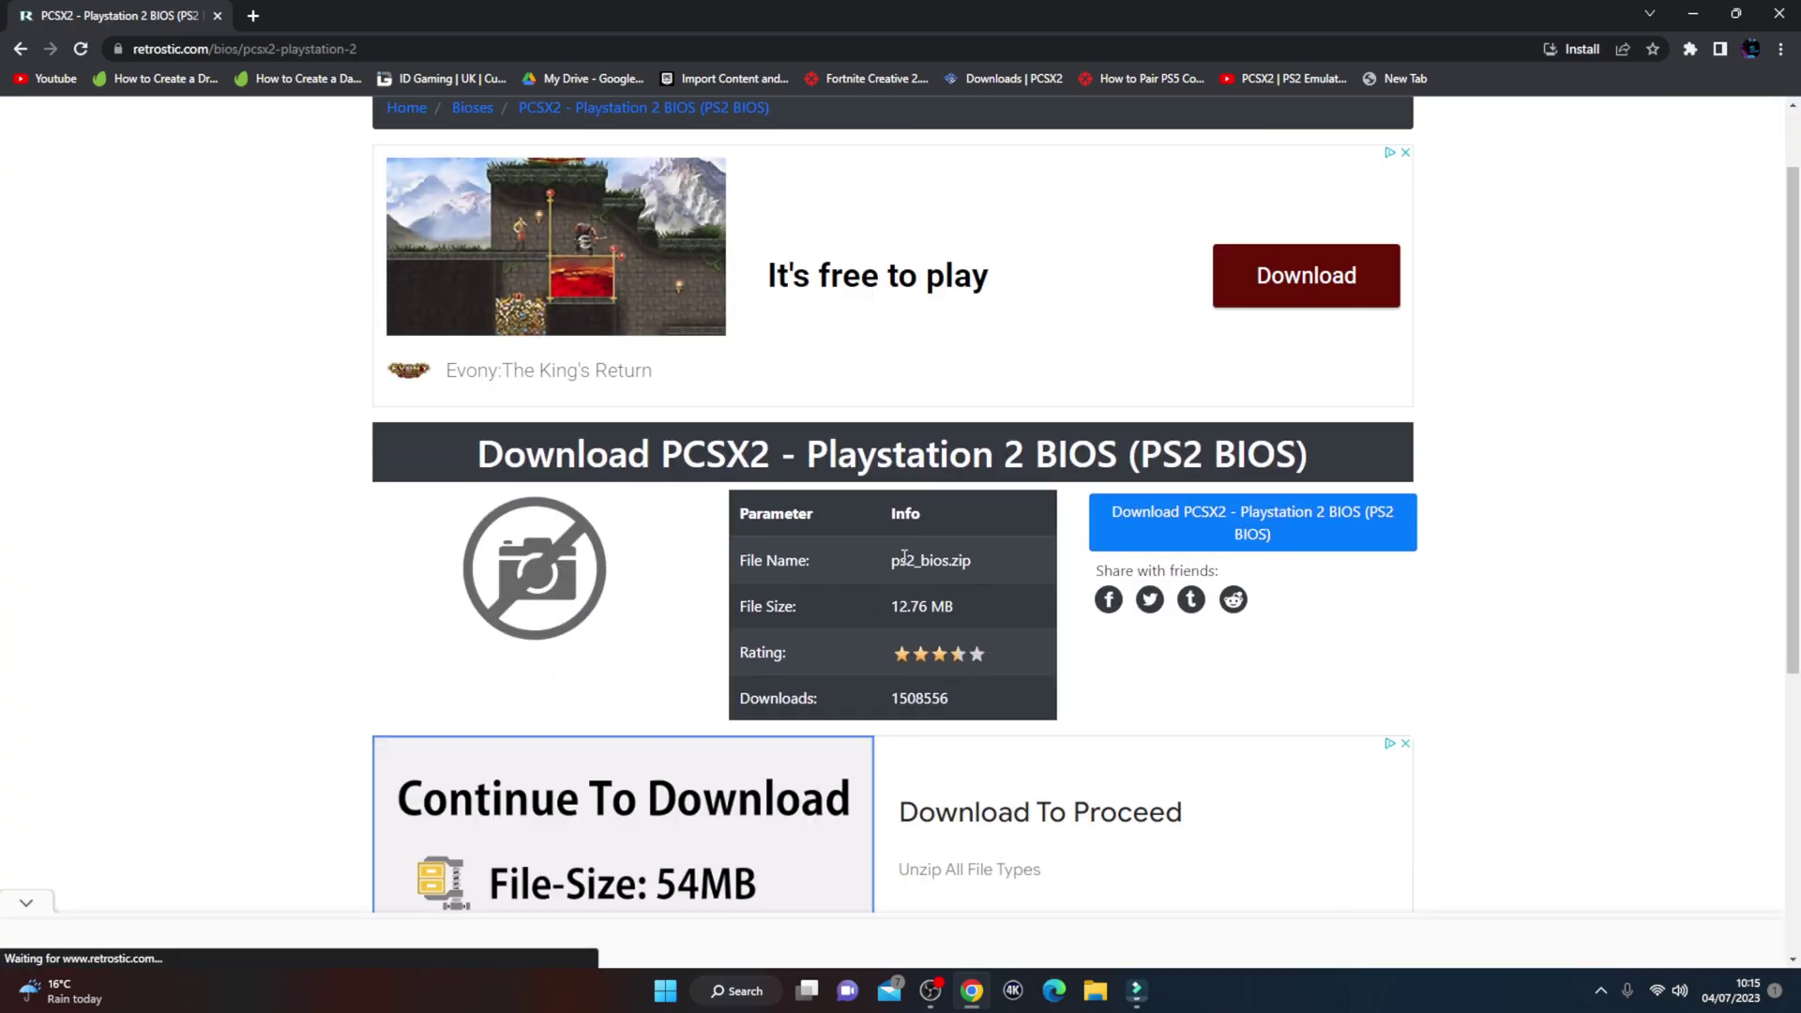
{"action": "scroll", "coordinate": [985, 575], "scroll_direction": "down", "scroll_amount": 3}
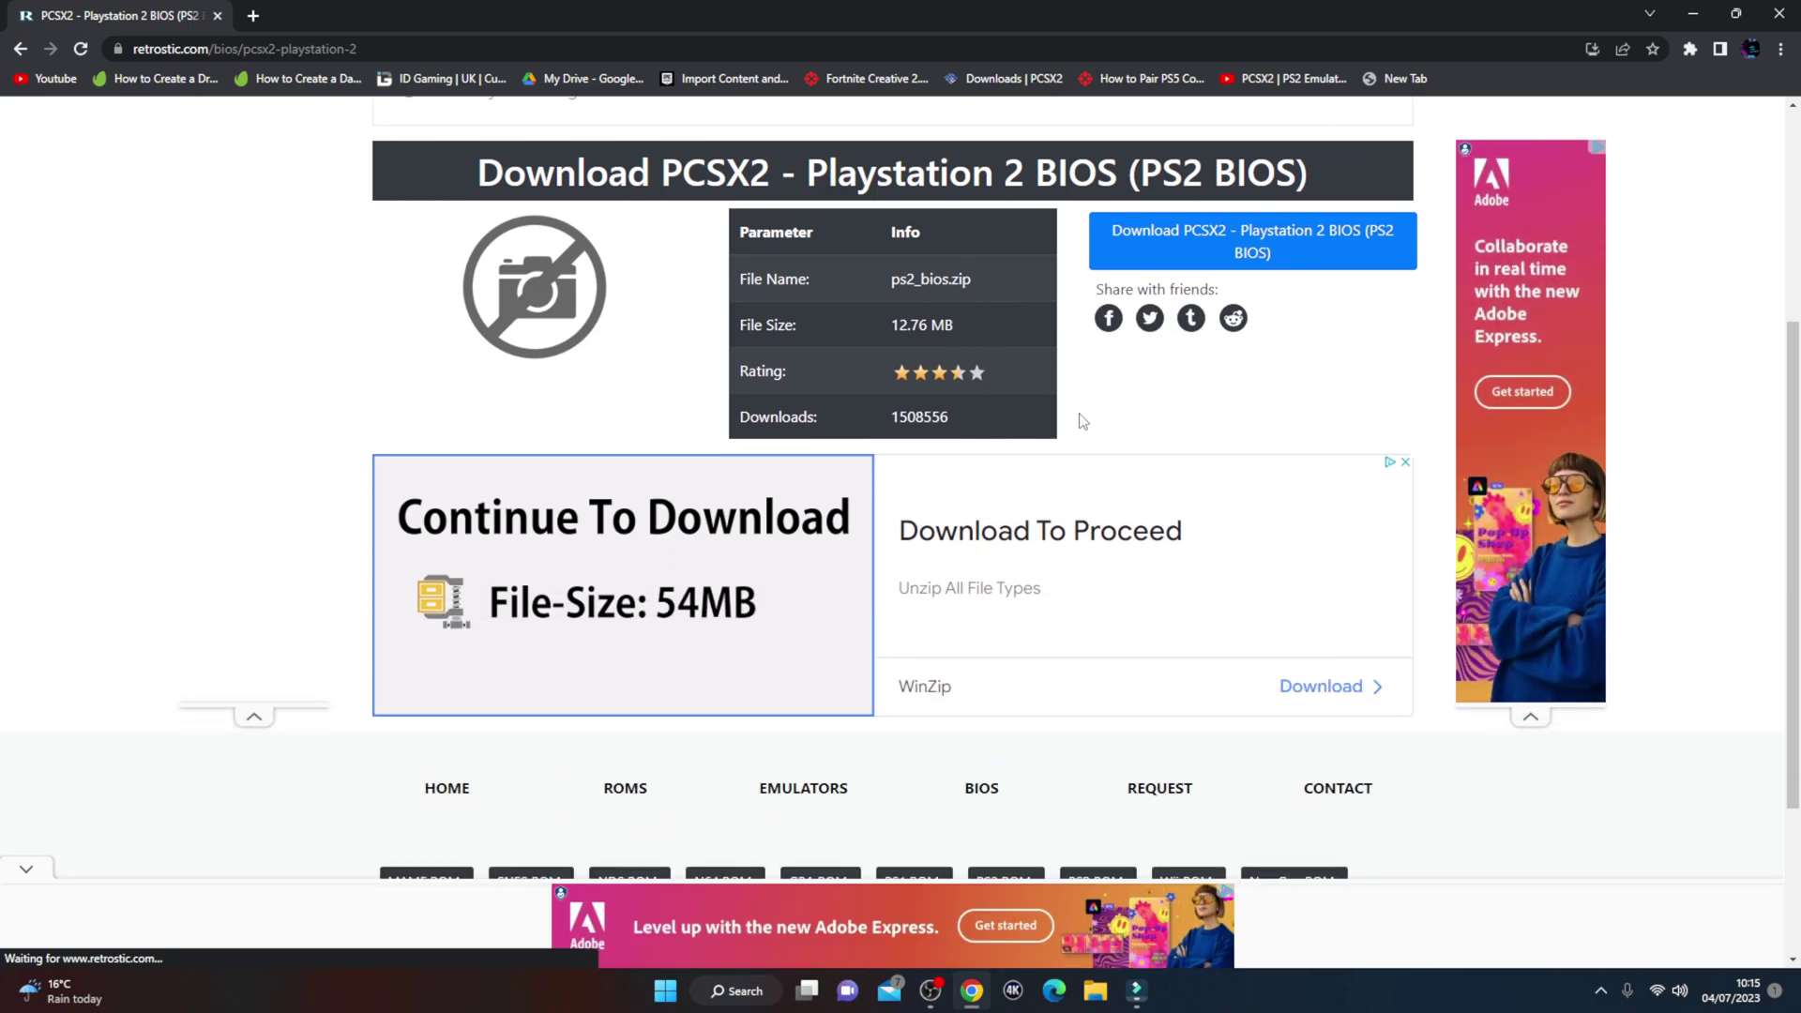
{"action": "scroll", "coordinate": [391, 535], "scroll_direction": "down", "scroll_amount": 2}
{"action": "scroll", "coordinate": [391, 535], "scroll_direction": "up", "scroll_amount": 6}
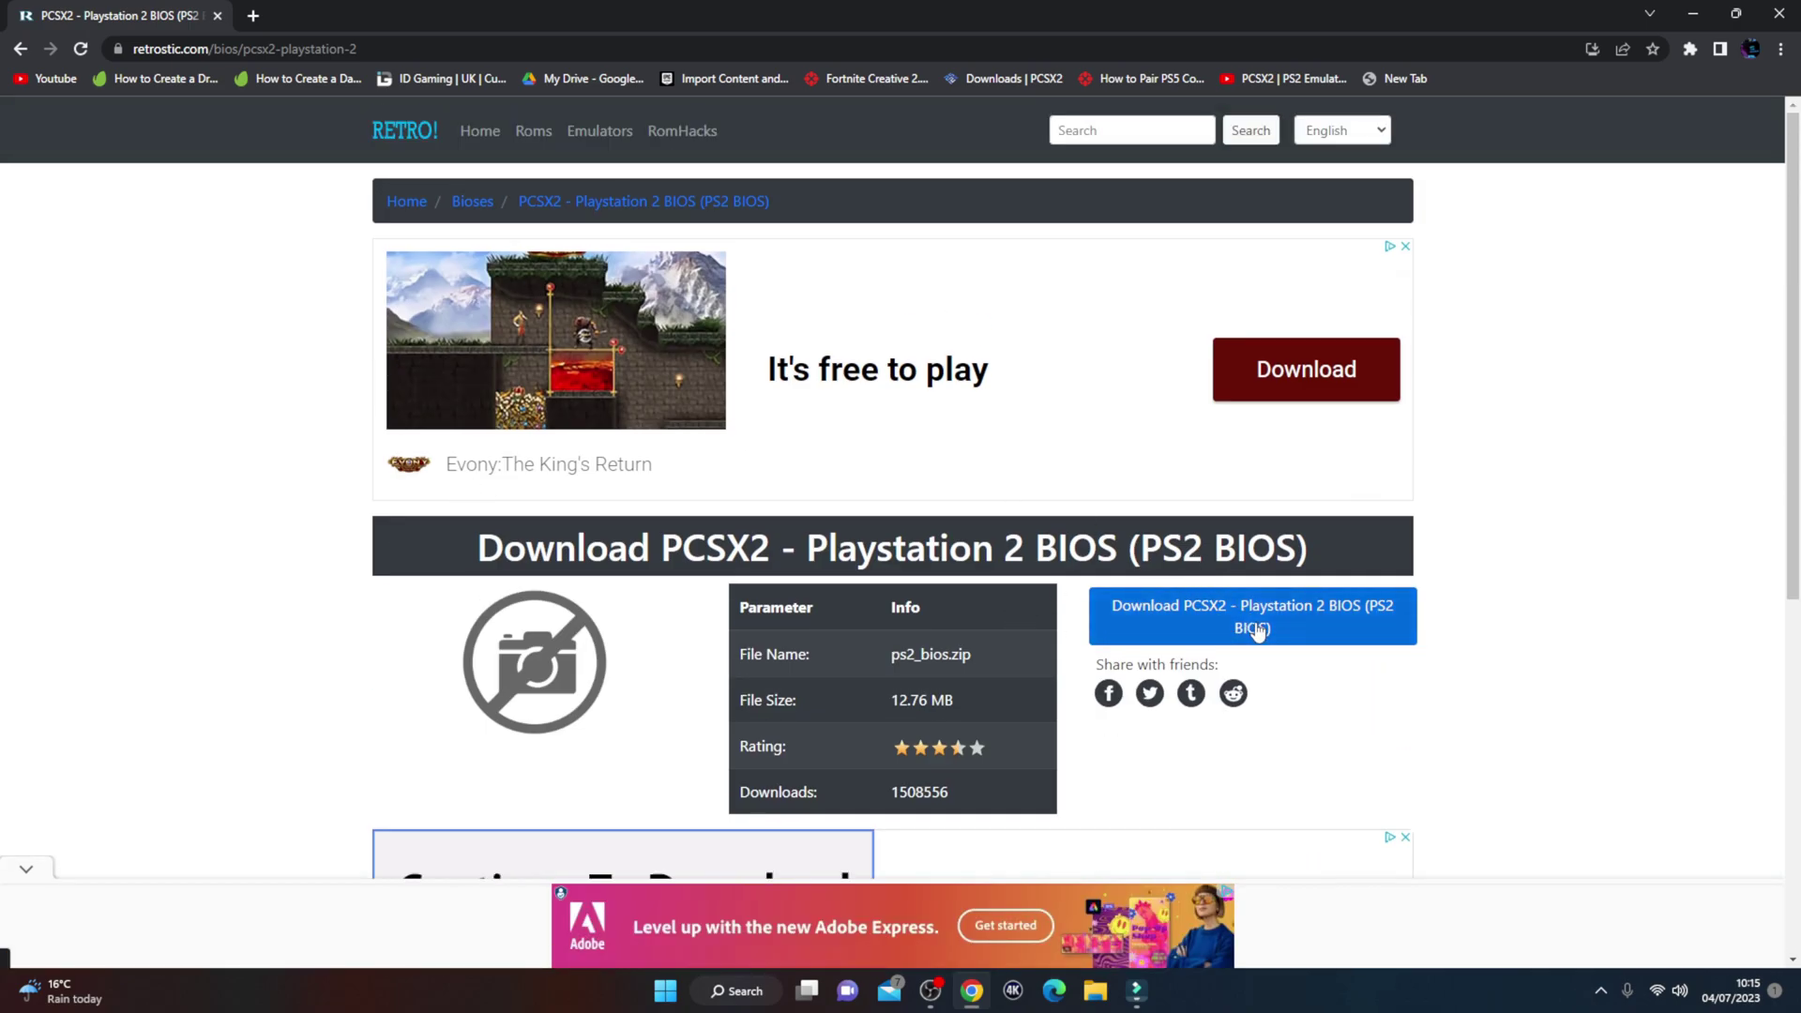
Return to the search results and look through the other PS2 BIOS sources
{"action": "left_click", "coordinate": [21, 48]}
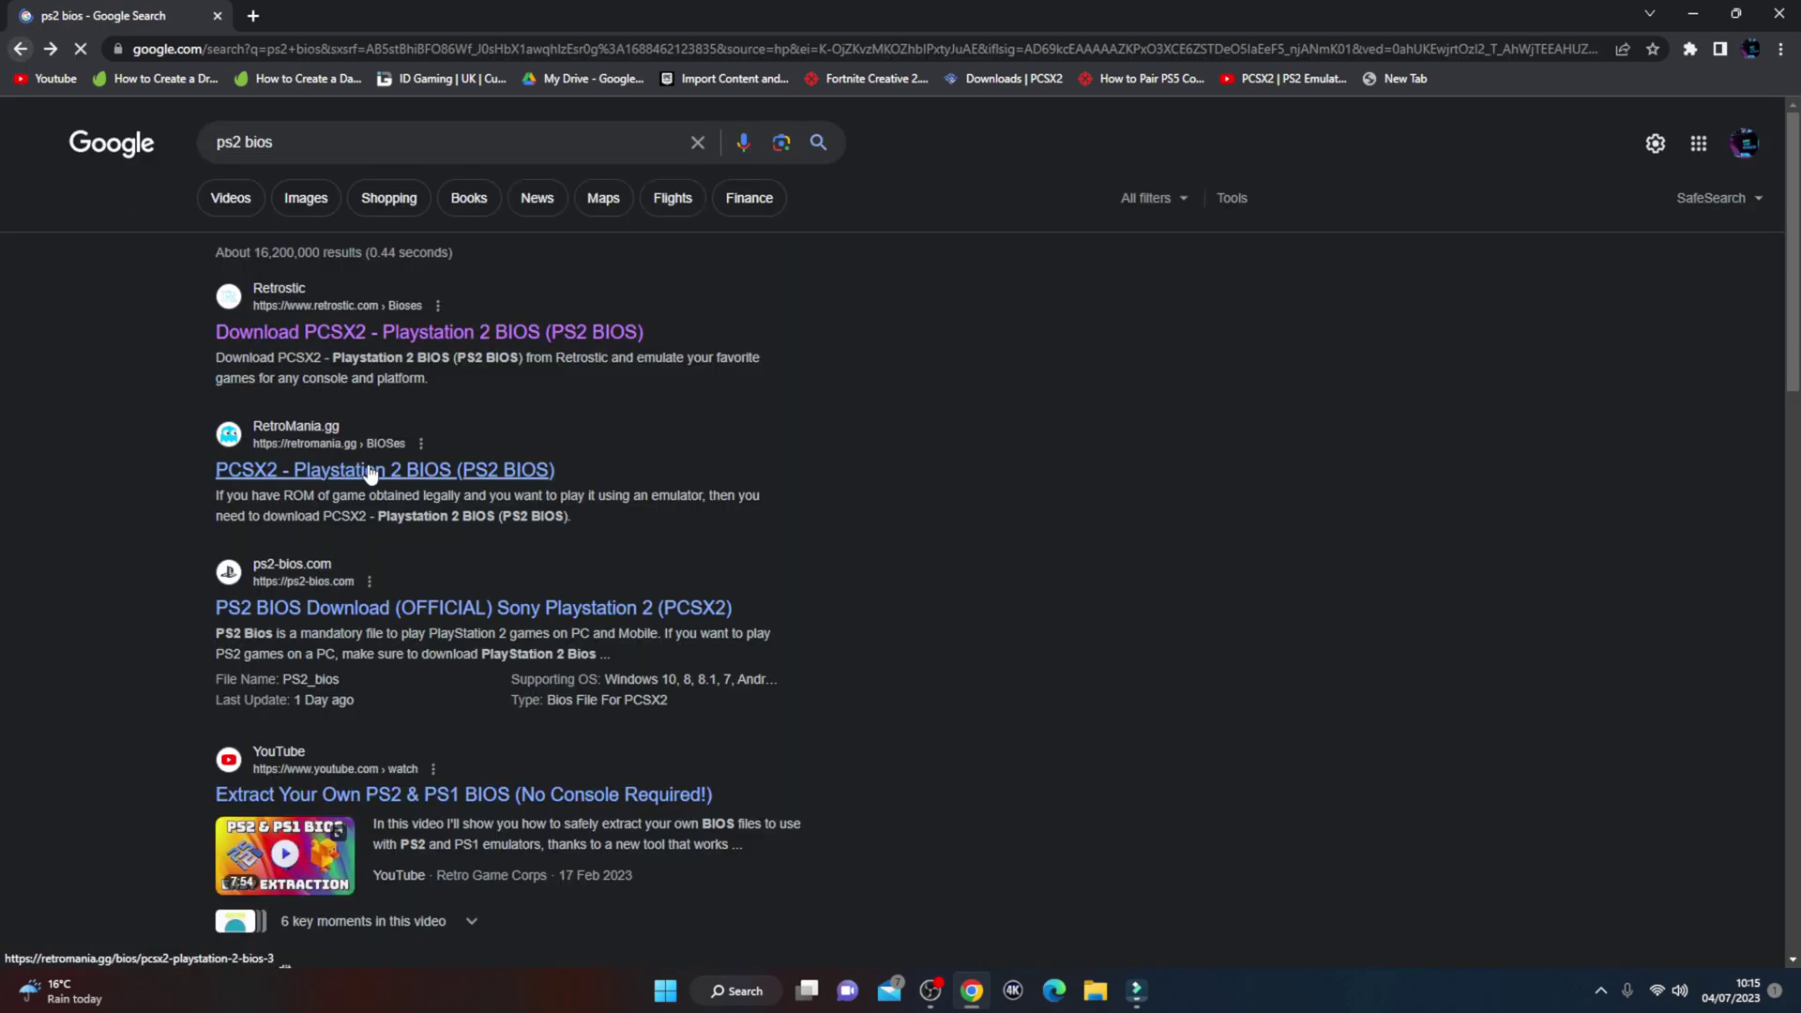
{"action": "scroll", "coordinate": [229, 570], "scroll_direction": "down", "scroll_amount": 6}
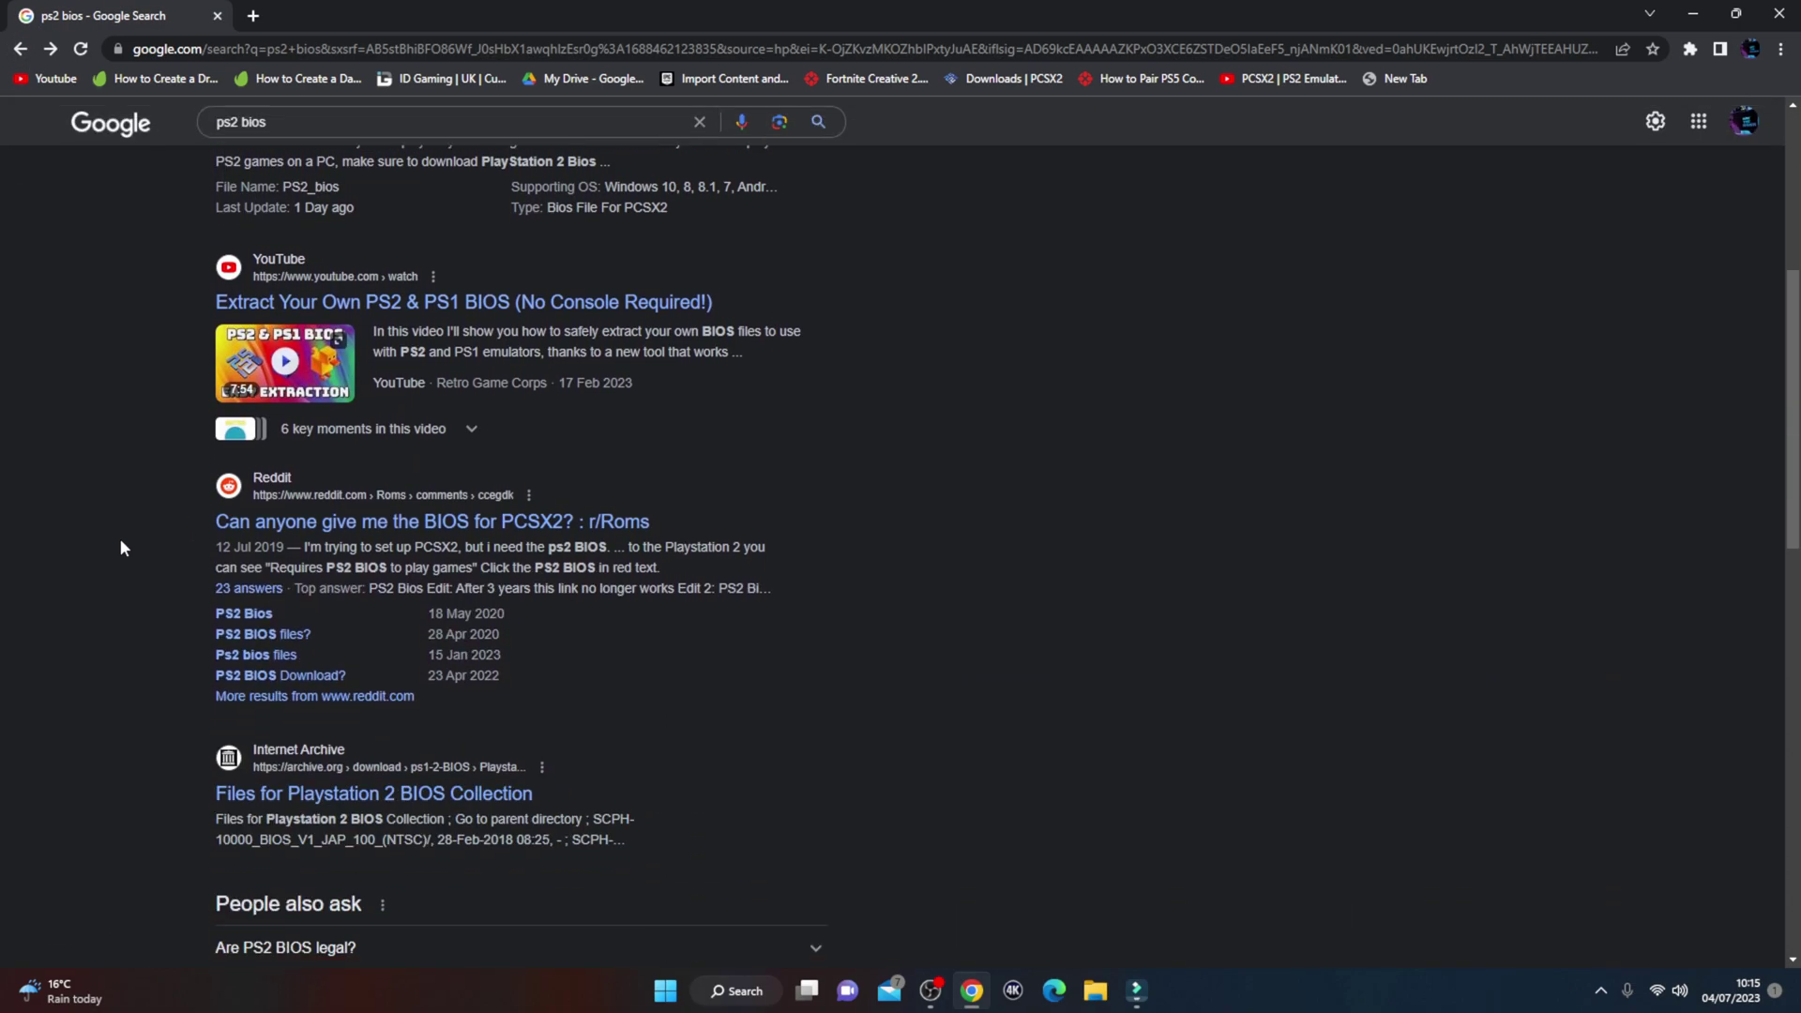
{"action": "scroll", "coordinate": [217, 679], "scroll_direction": "up", "scroll_amount": 6}
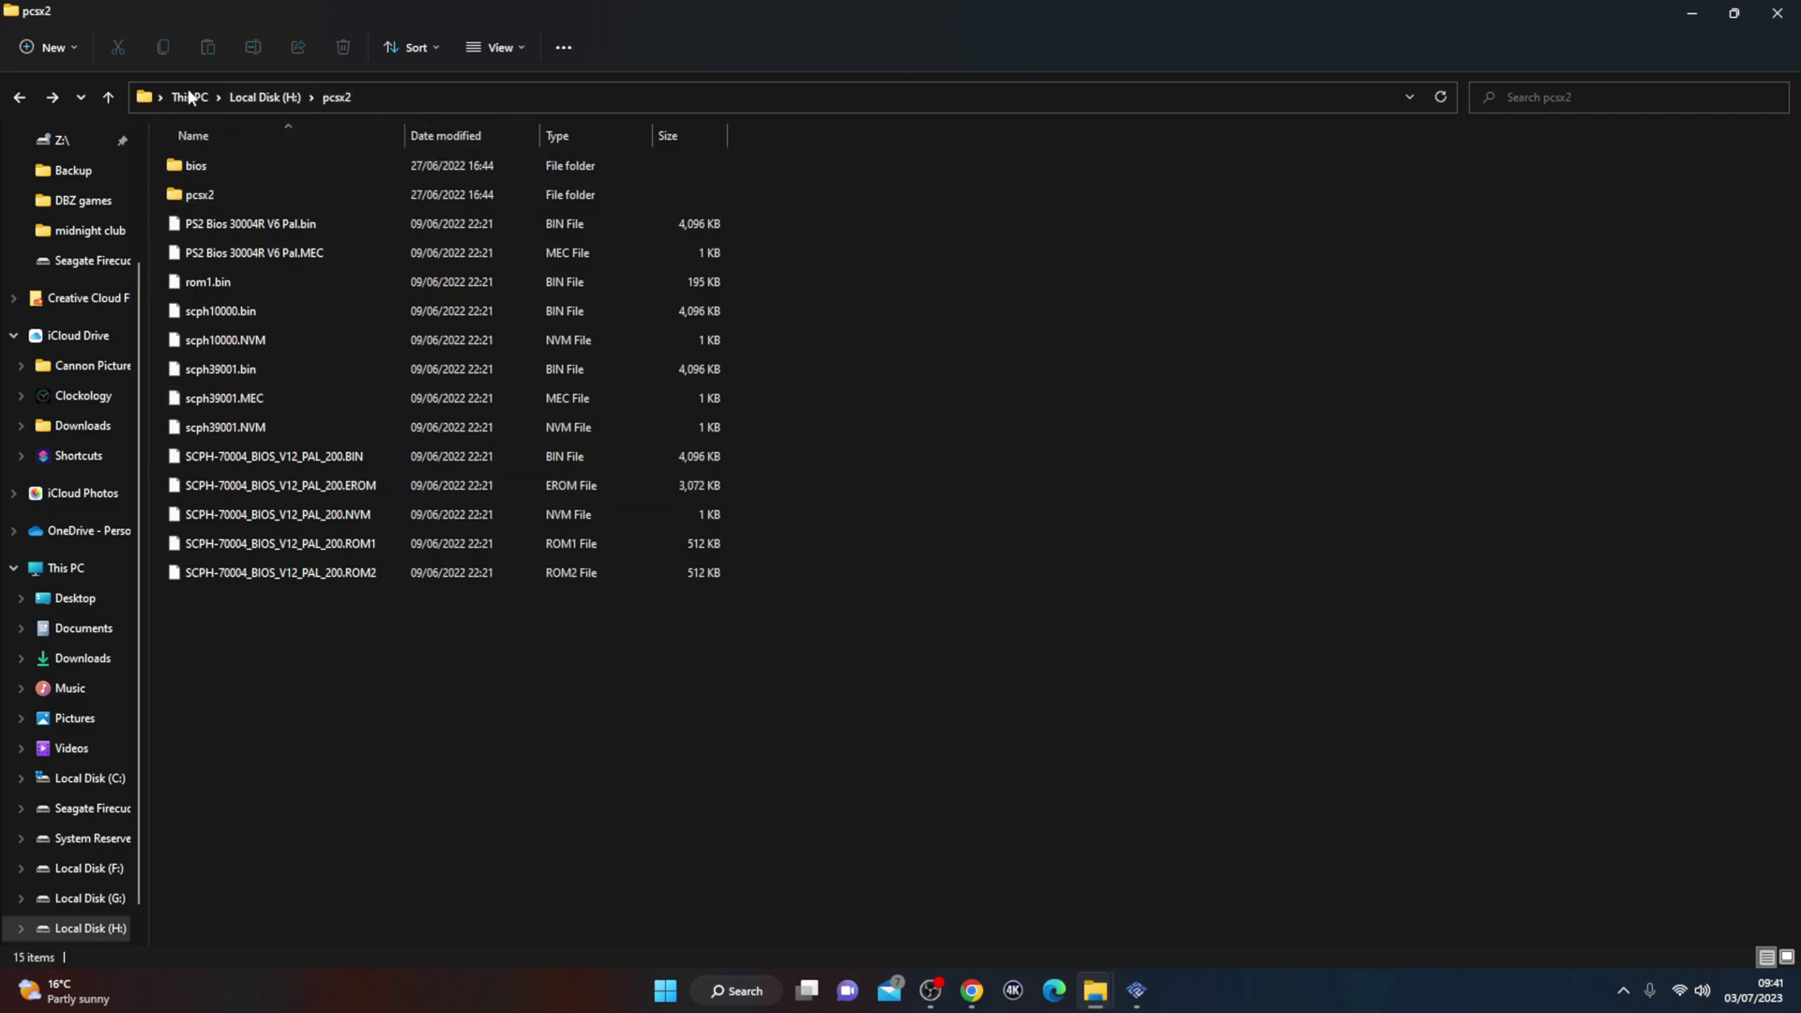
Return to the PCSX2 setup wizard, dismiss the warning, and set the BIOS directory to H:\pcsx2\bios
{"action": "left_click", "coordinate": [1136, 991]}
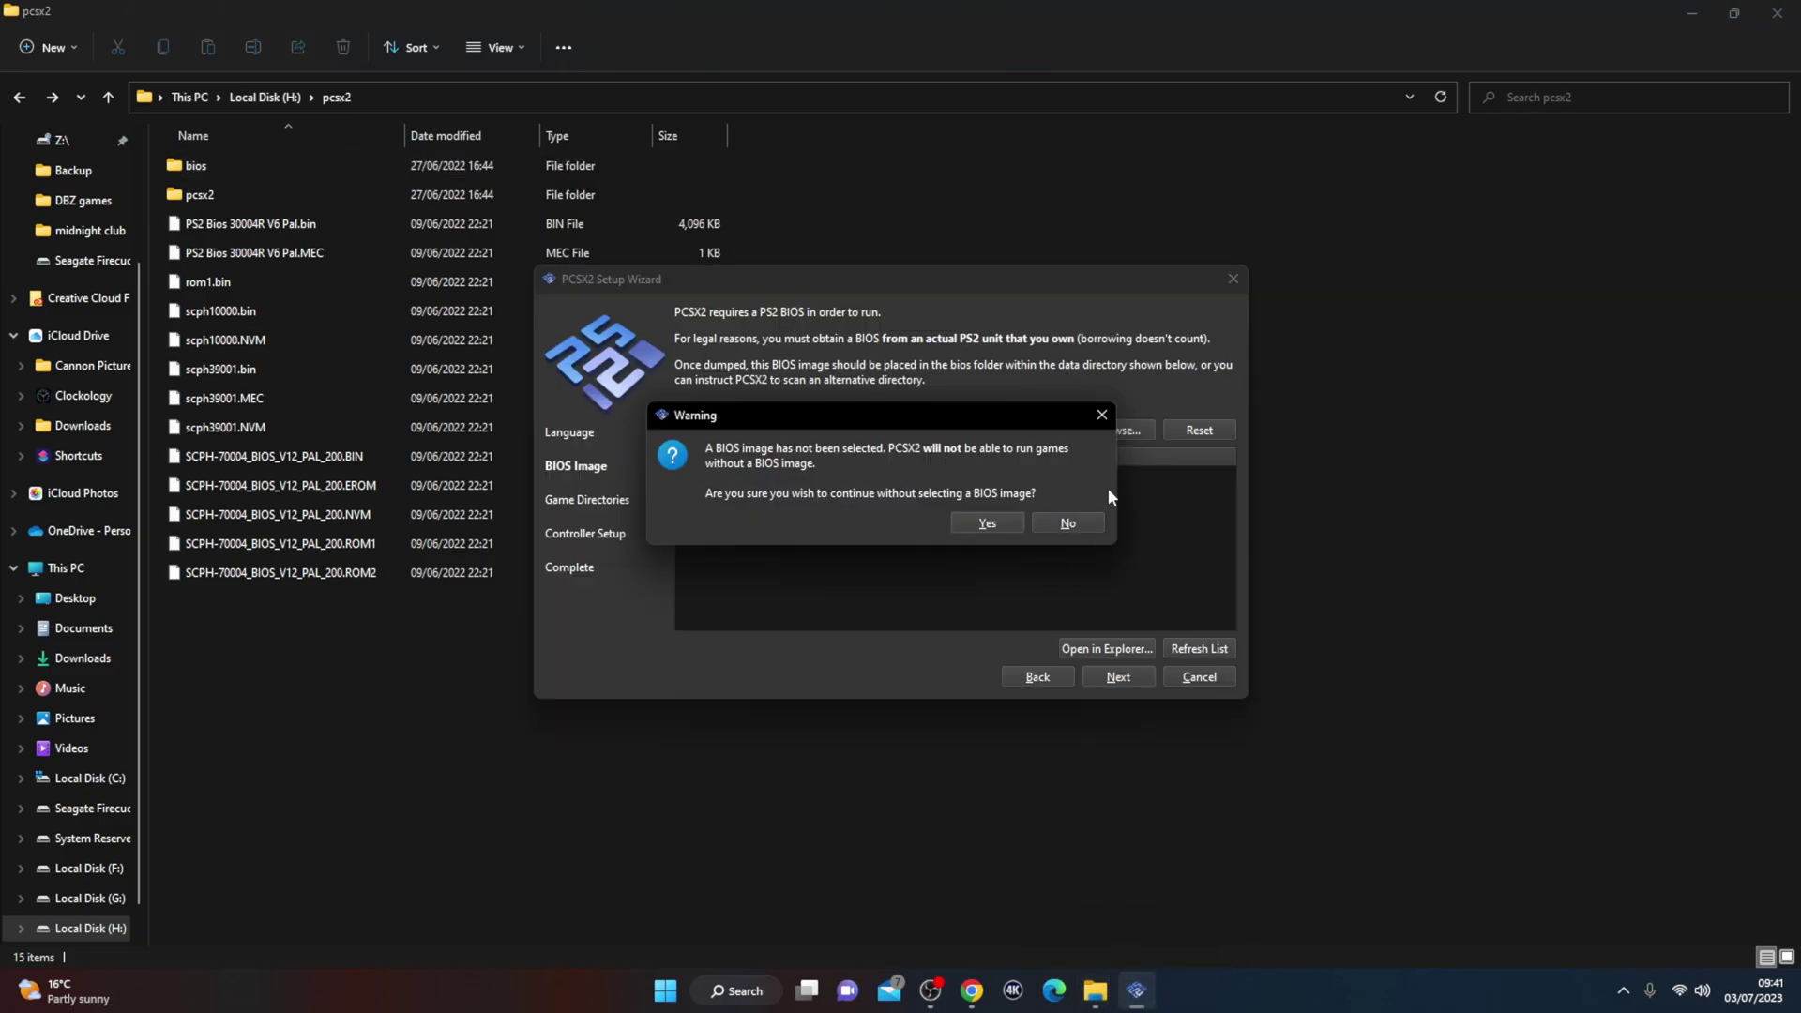
{"action": "left_click", "coordinate": [1101, 416]}
{"action": "left_click", "coordinate": [1099, 433]}
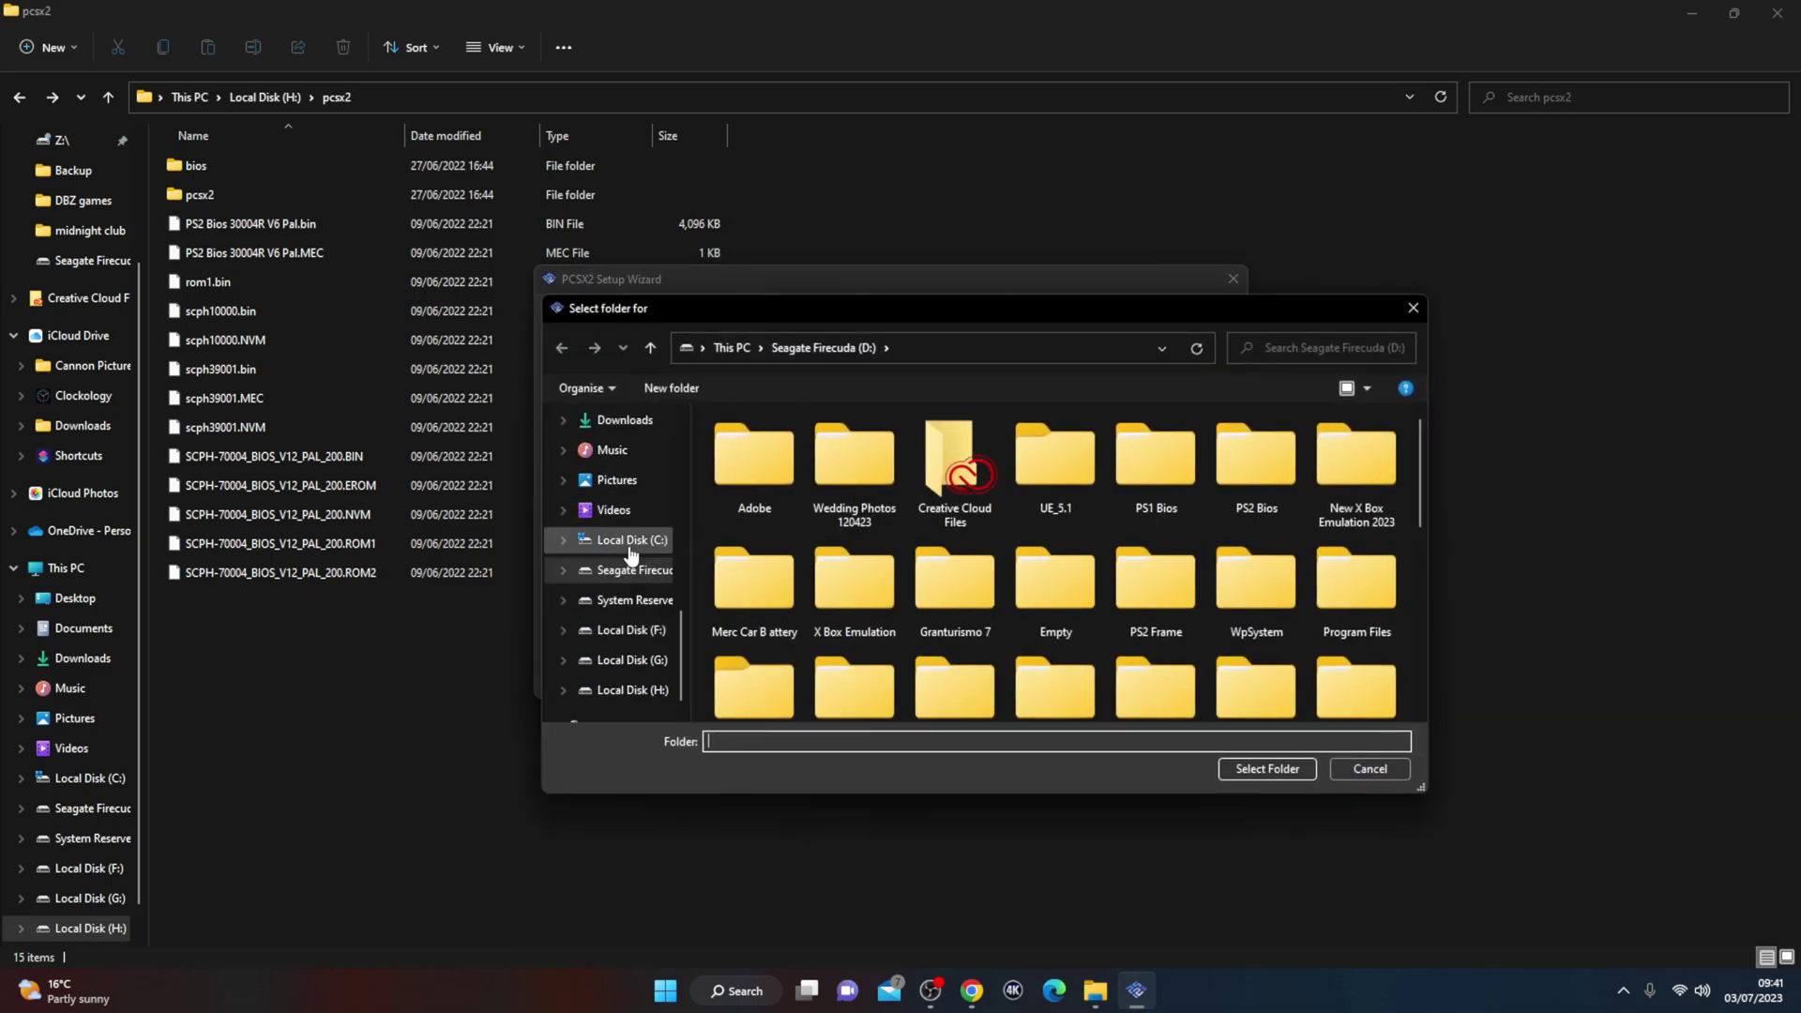
{"action": "scroll", "coordinate": [654, 497], "scroll_direction": "up", "scroll_amount": 1}
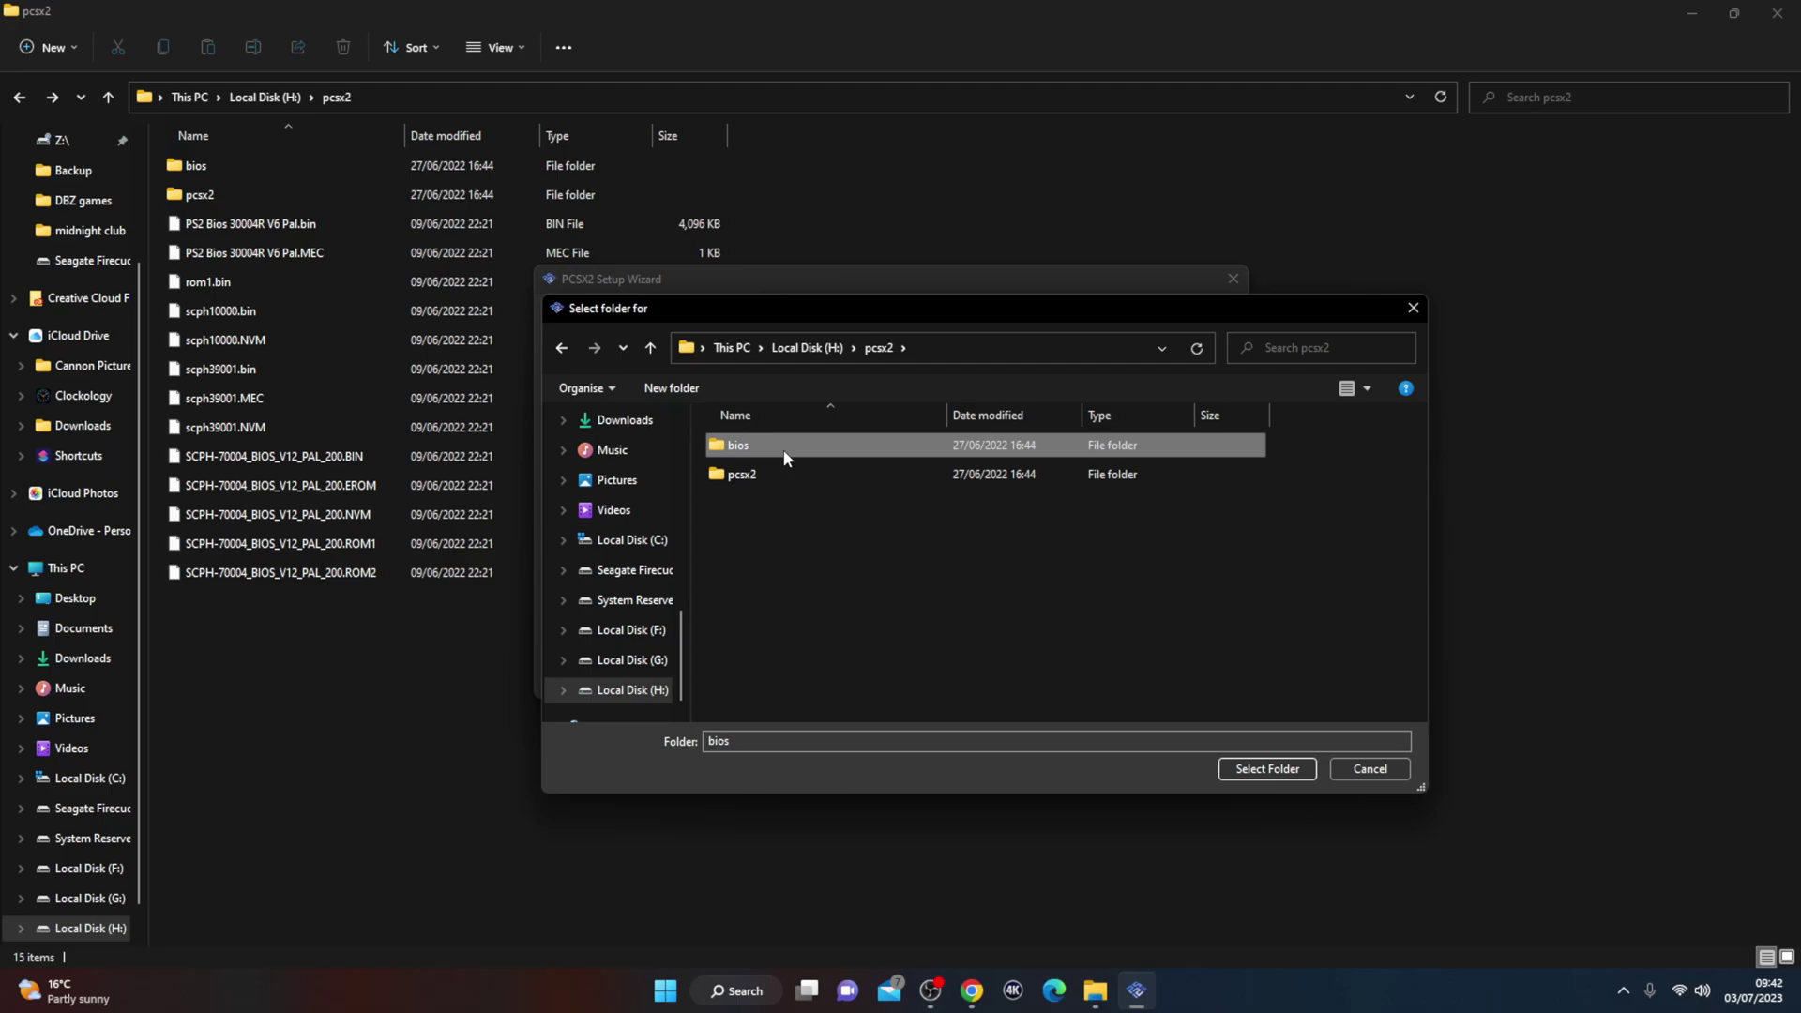
{"action": "right_click", "coordinate": [786, 449]}
{"action": "left_click", "coordinate": [770, 453]}
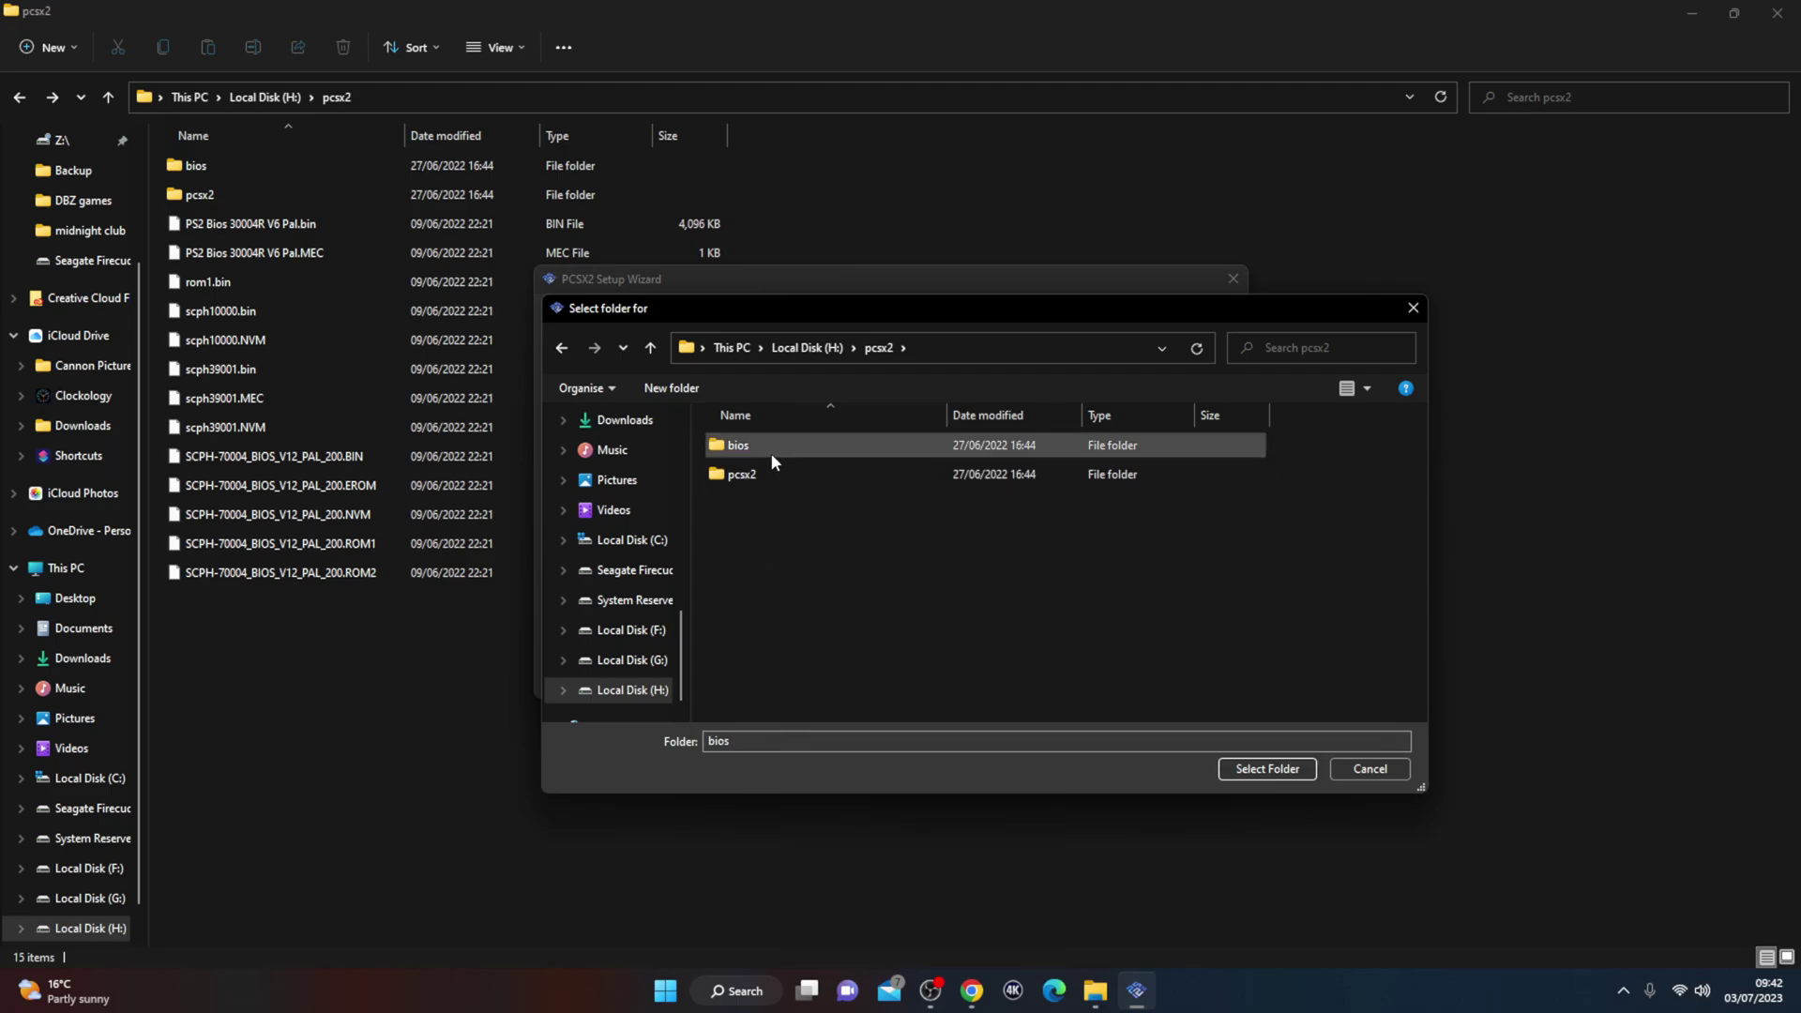
{"action": "left_click", "coordinate": [1268, 773]}
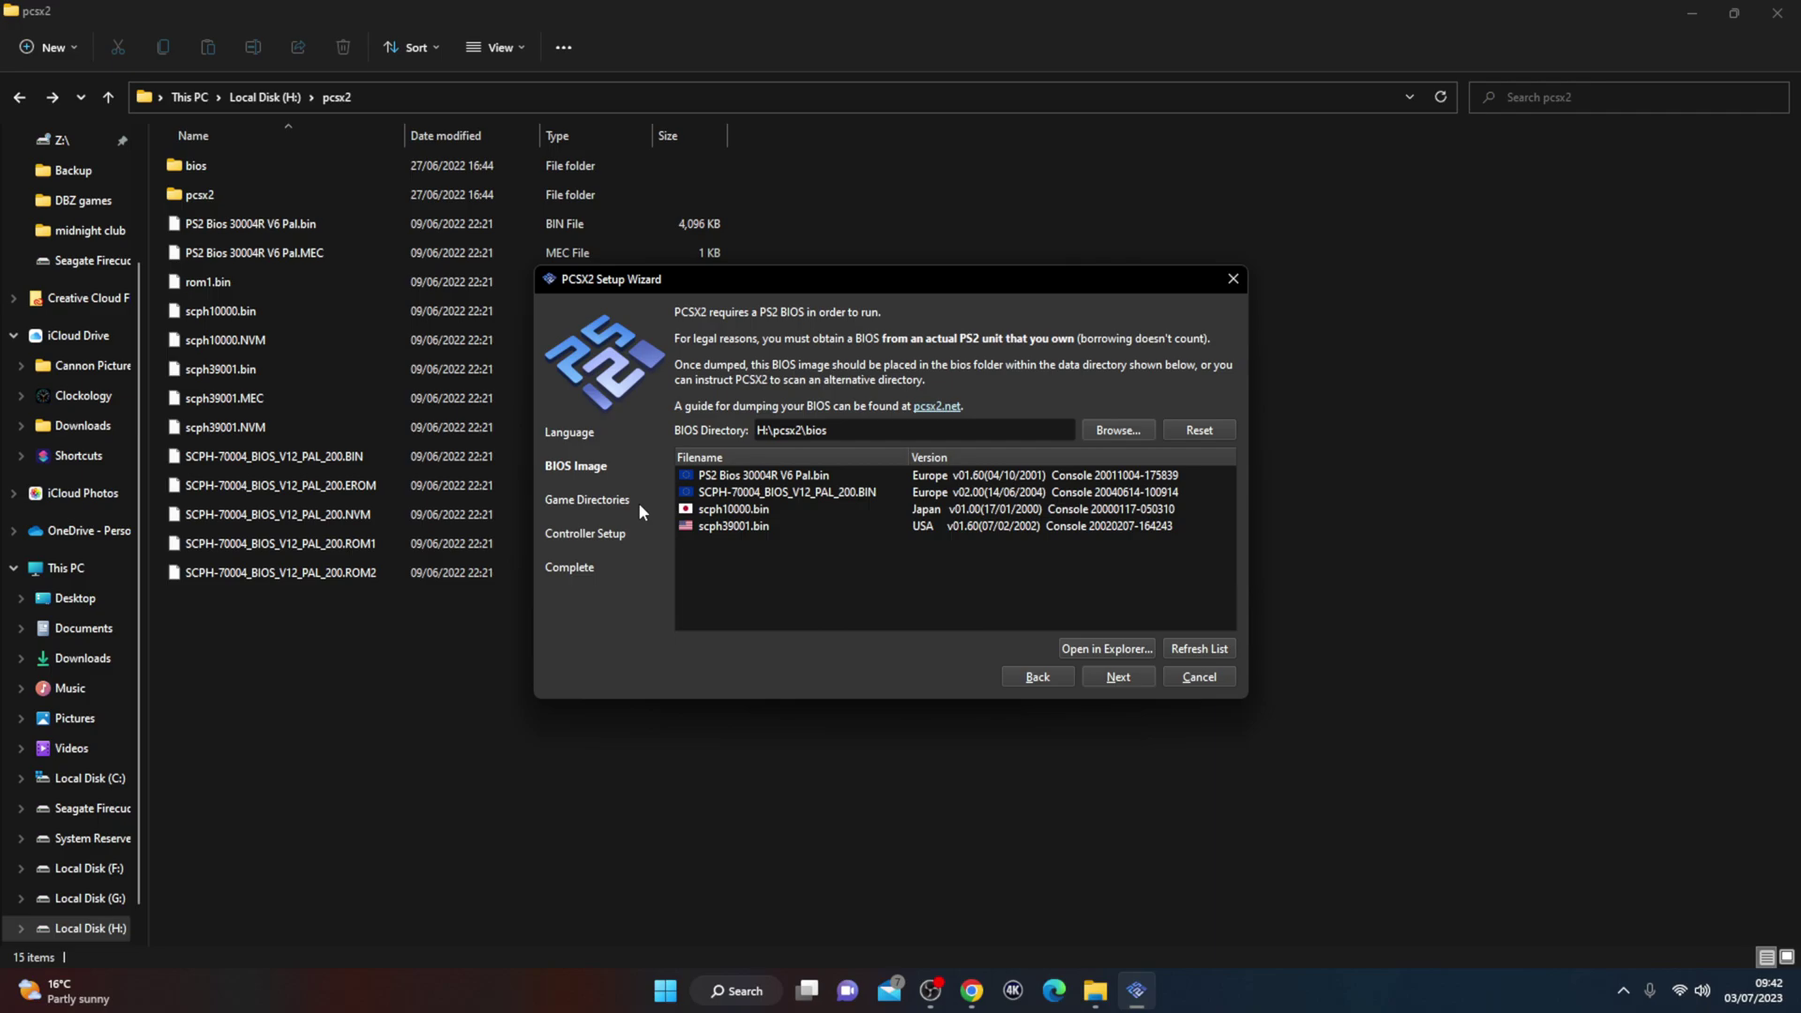
Choose PS2 Bios 30004R V6 Pal.bin as the BIOS image and continue to the game directories page
{"action": "left_click", "coordinate": [1116, 679]}
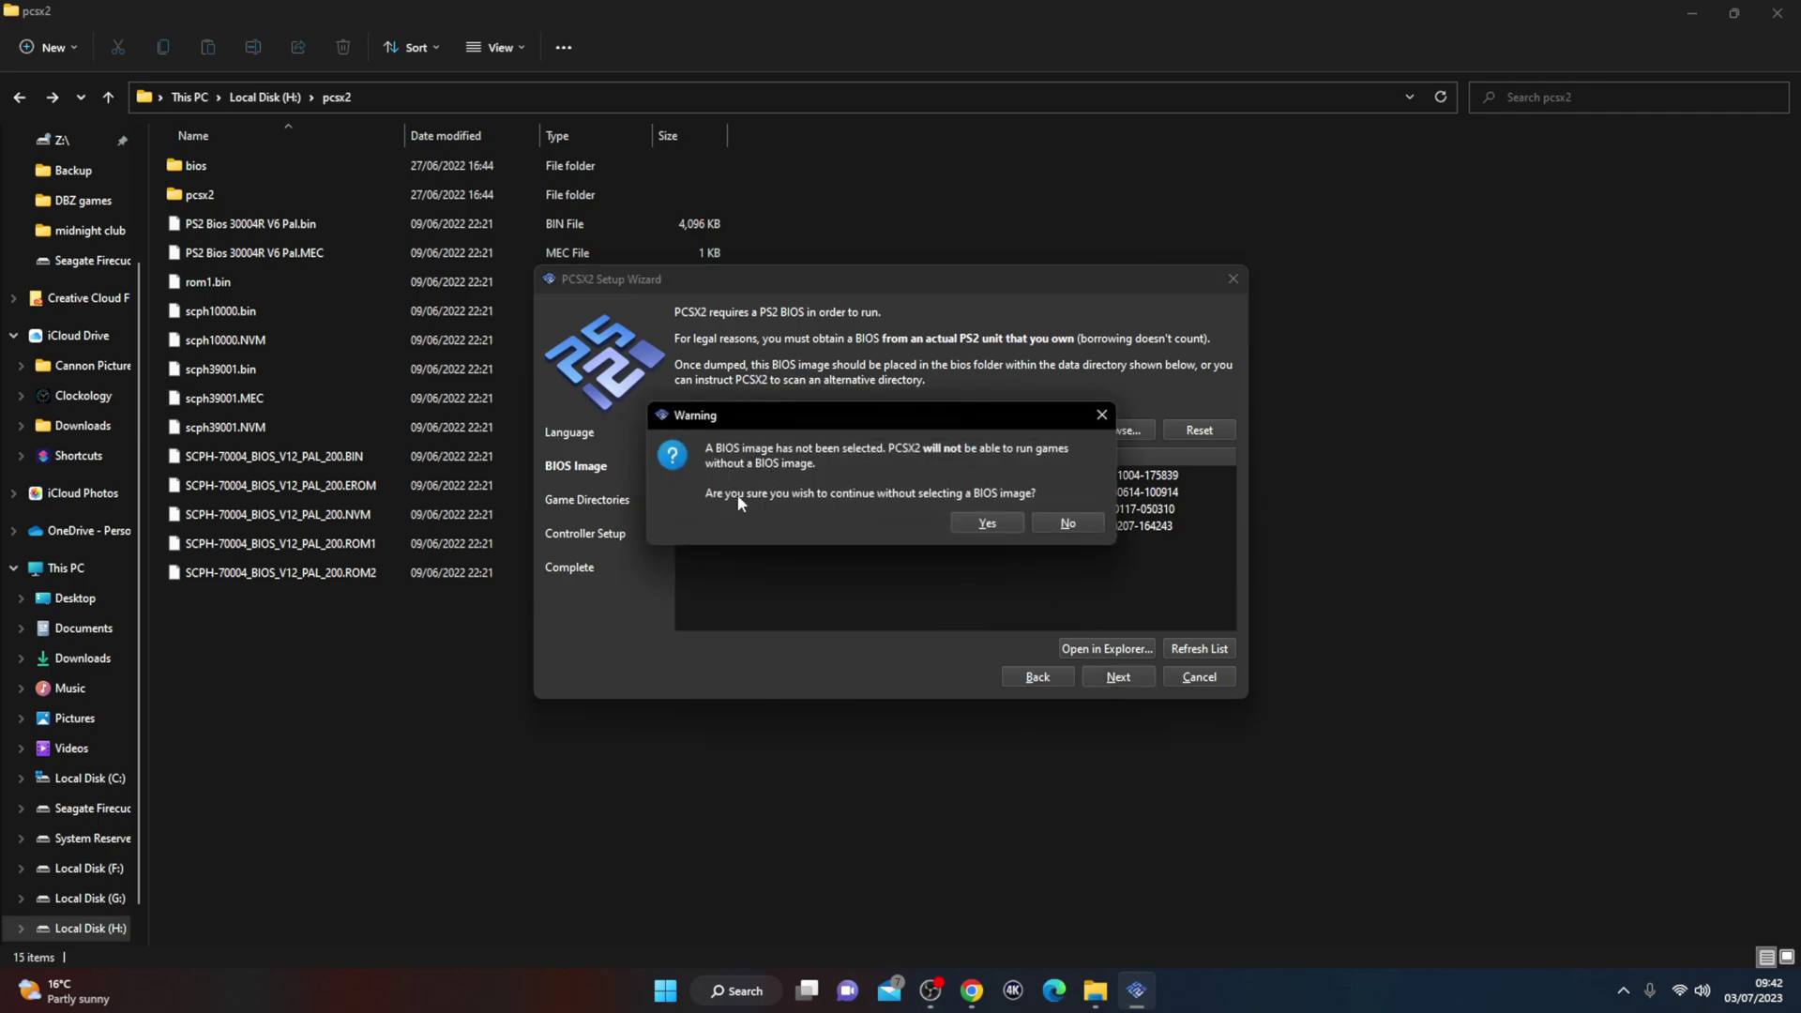
{"action": "left_click", "coordinate": [1101, 415]}
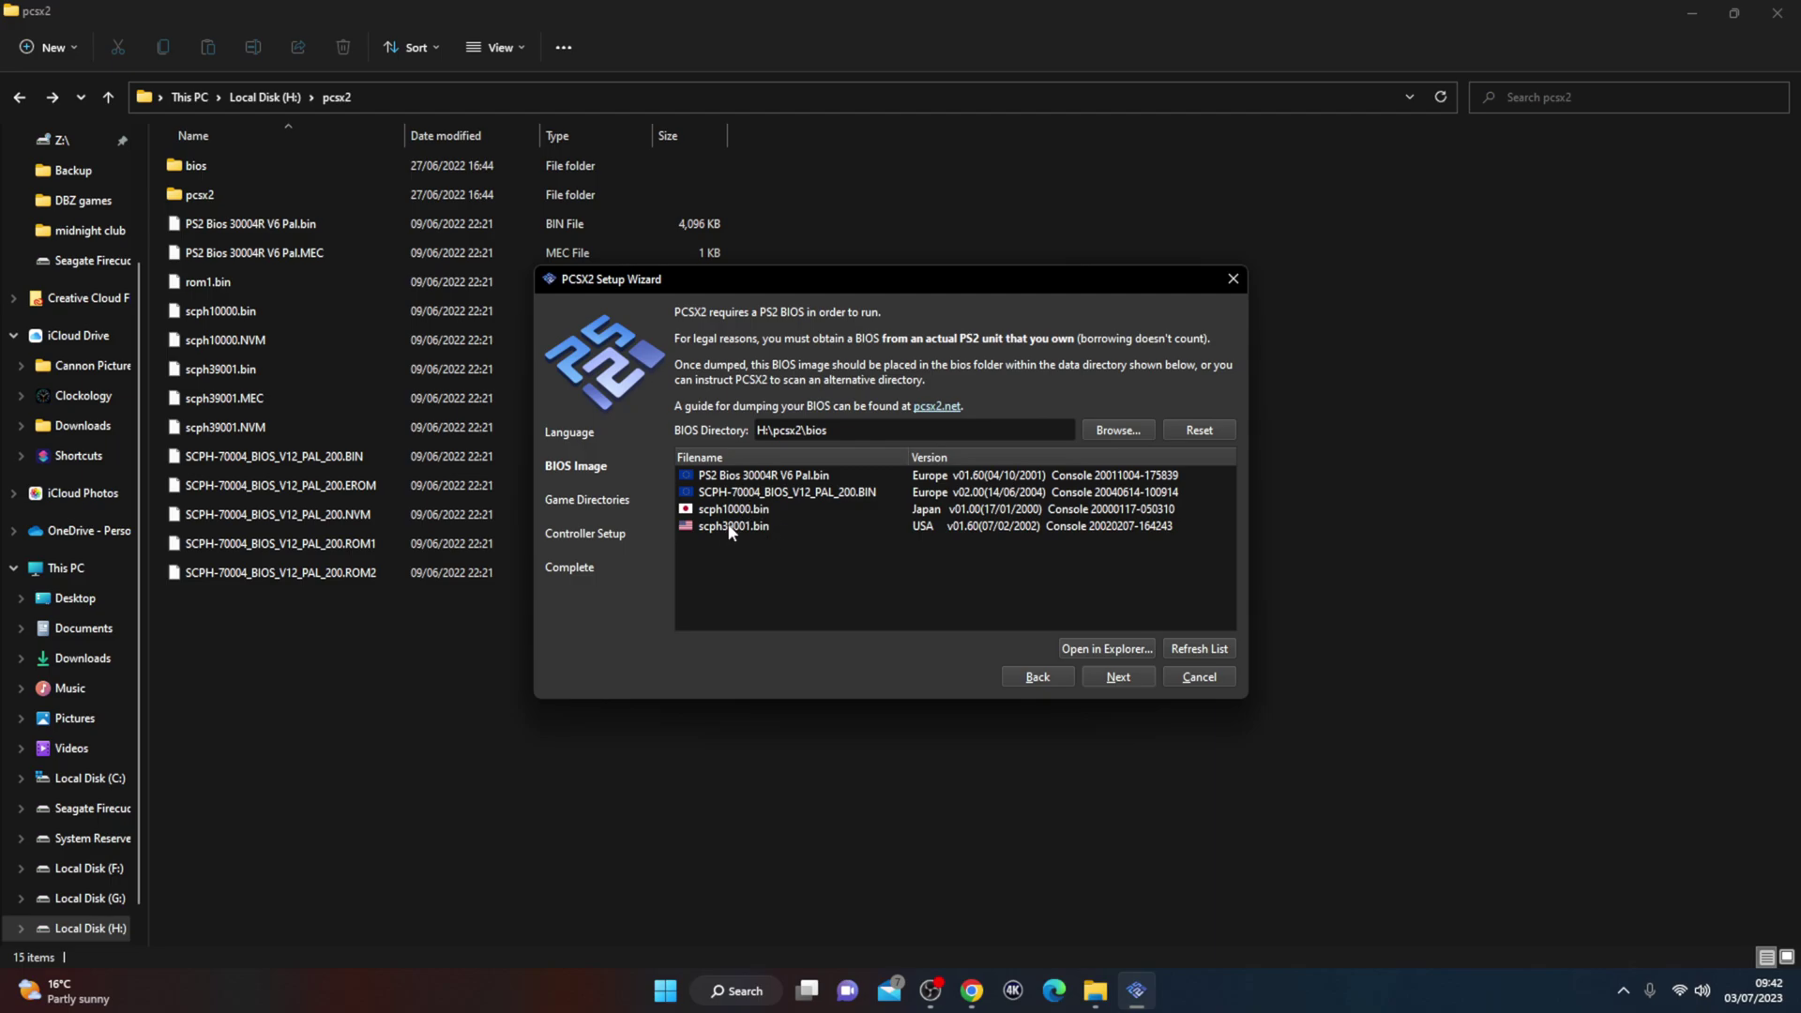
{"action": "left_click", "coordinate": [737, 479]}
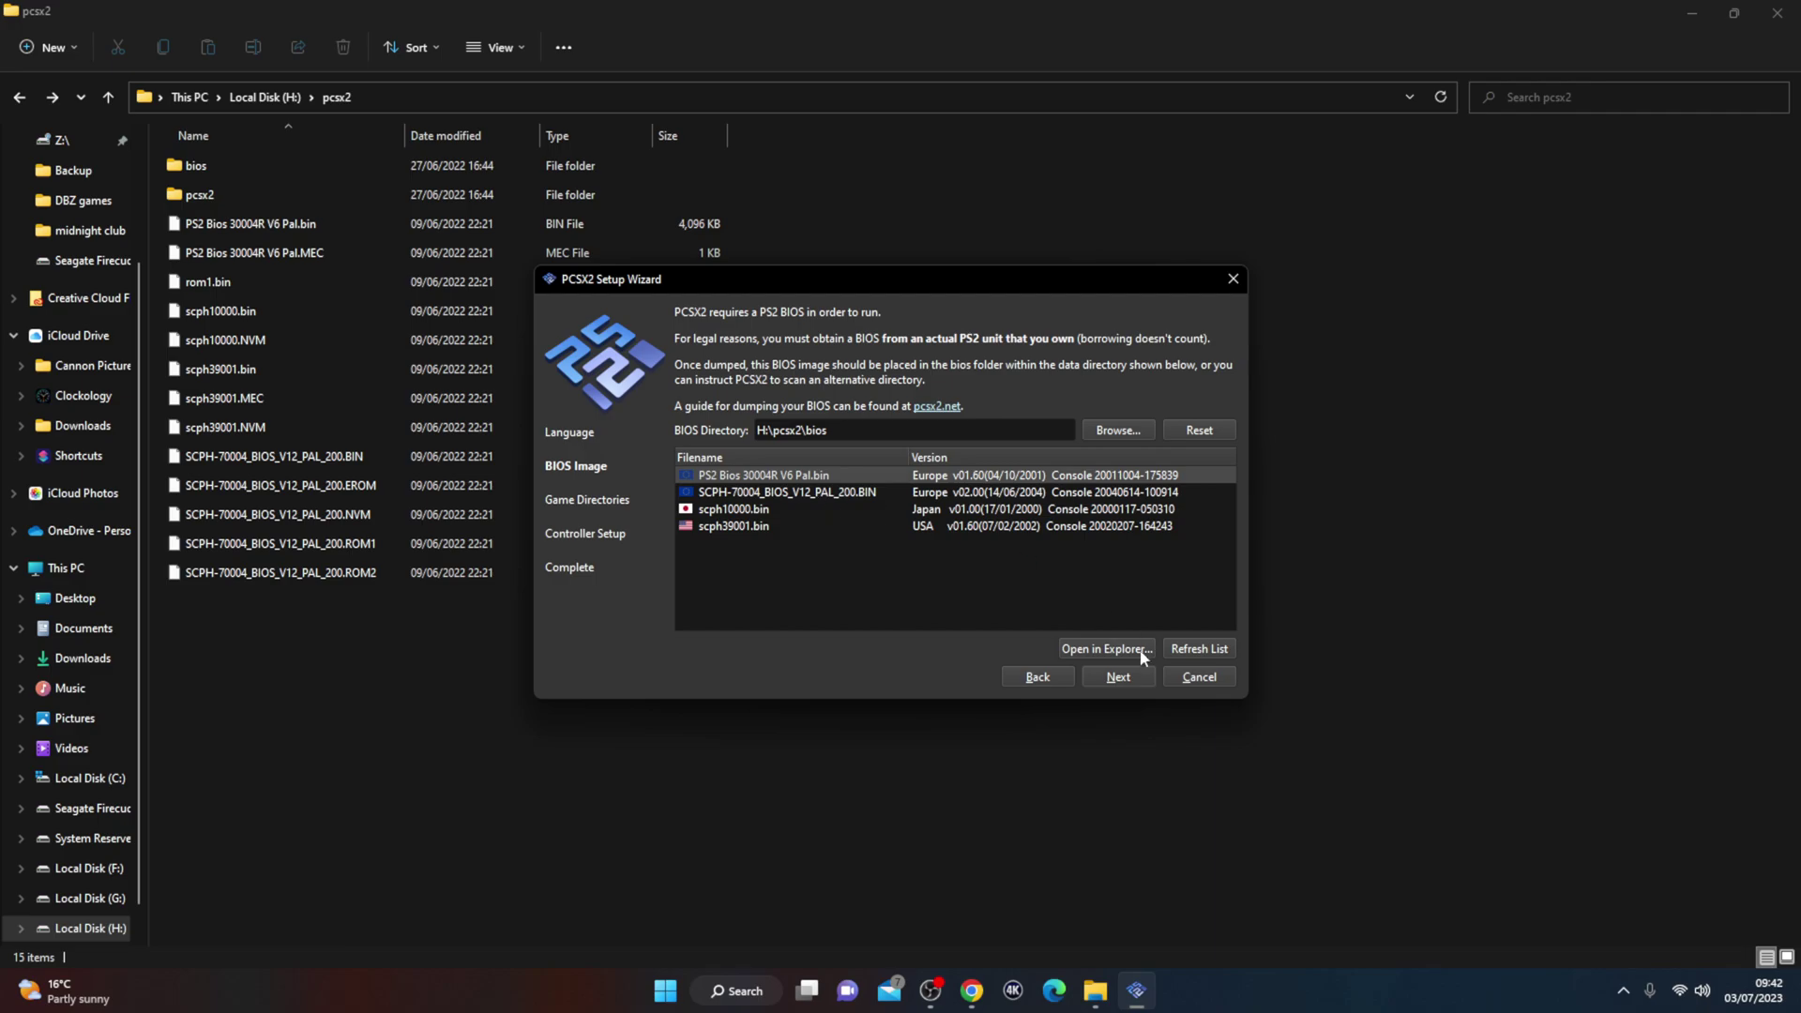
{"action": "left_click", "coordinate": [1130, 686]}
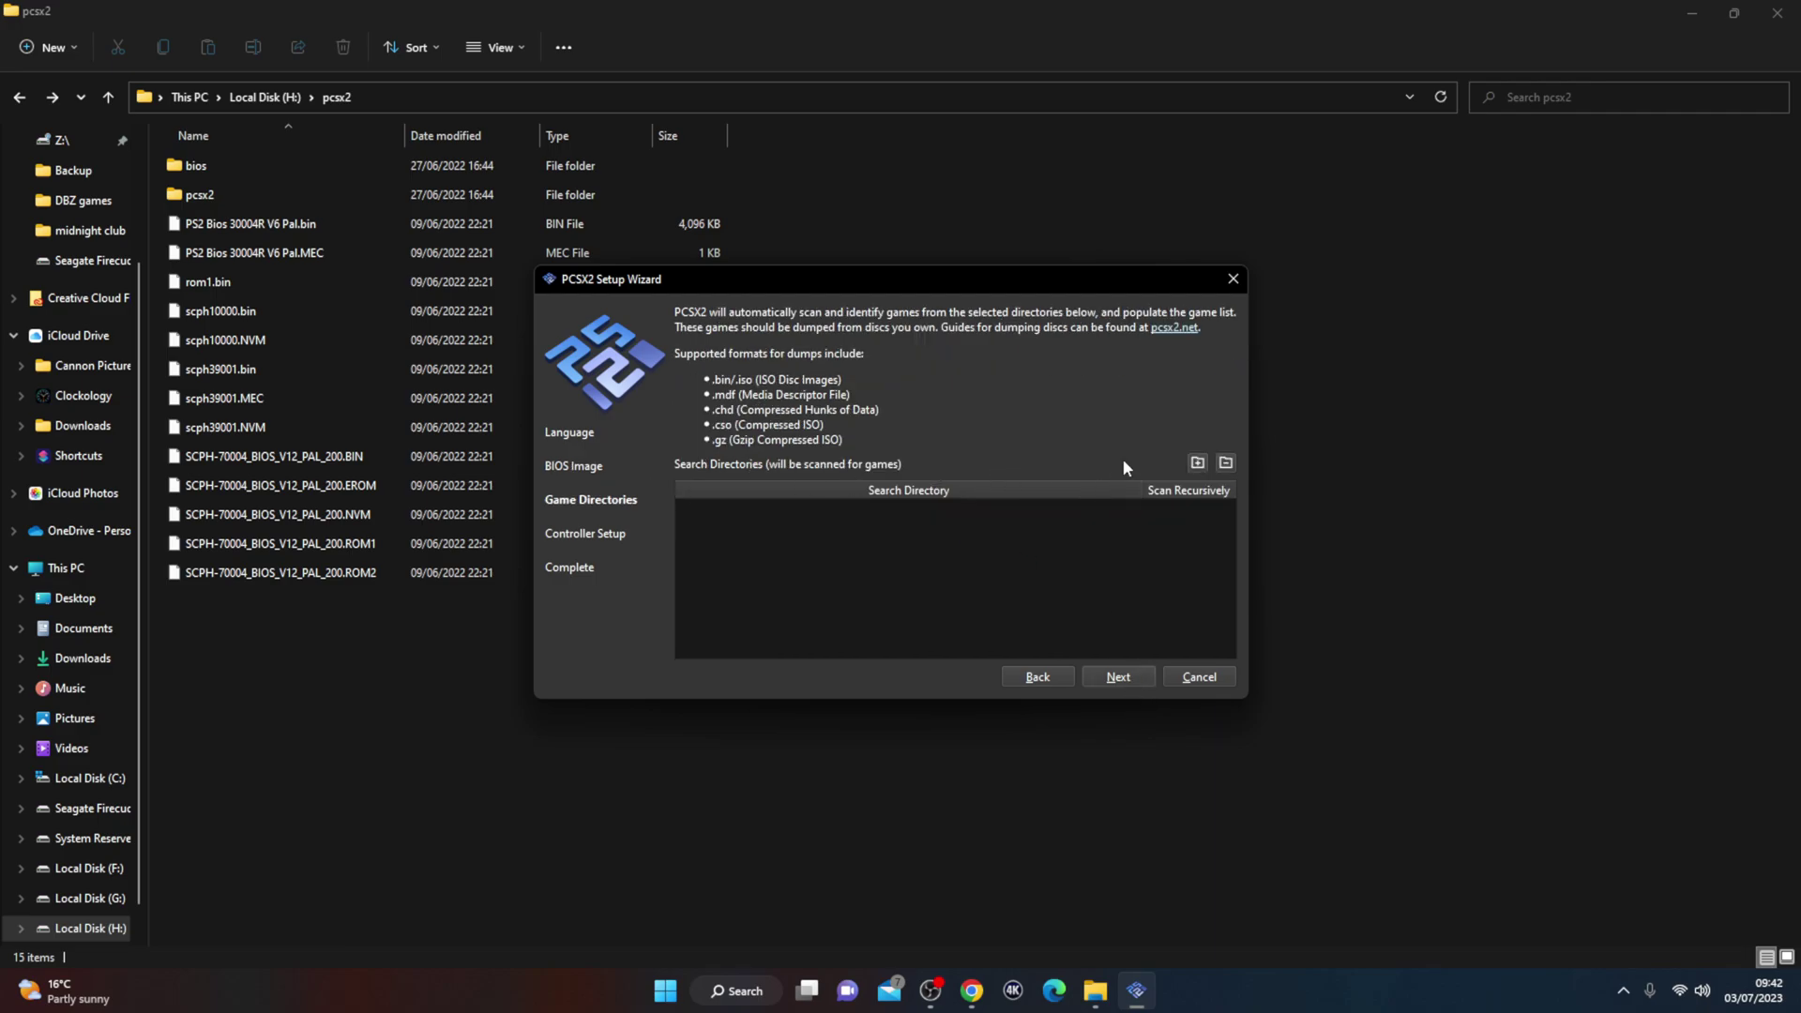
Add the PS2 Games folder on Local Disk (H:) as a game search directory
{"action": "left_click", "coordinate": [1196, 463]}
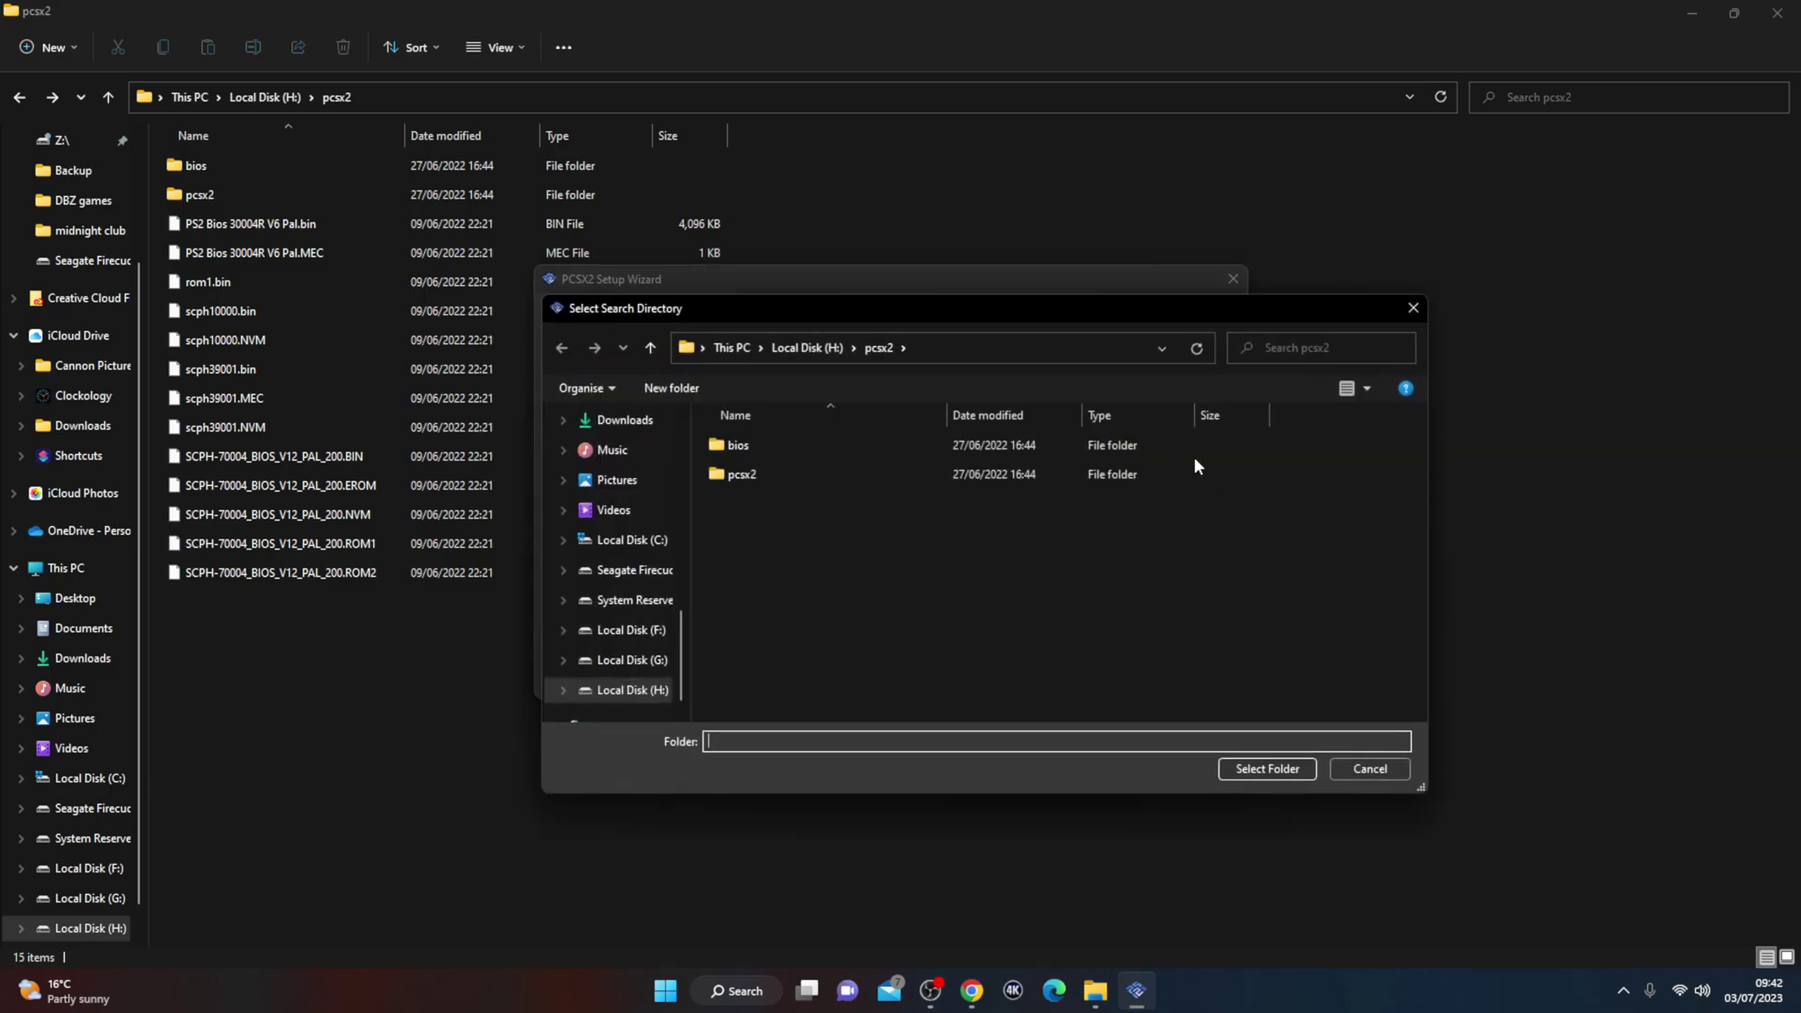
{"action": "left_click", "coordinate": [808, 347]}
{"action": "double_click", "coordinate": [792, 708]}
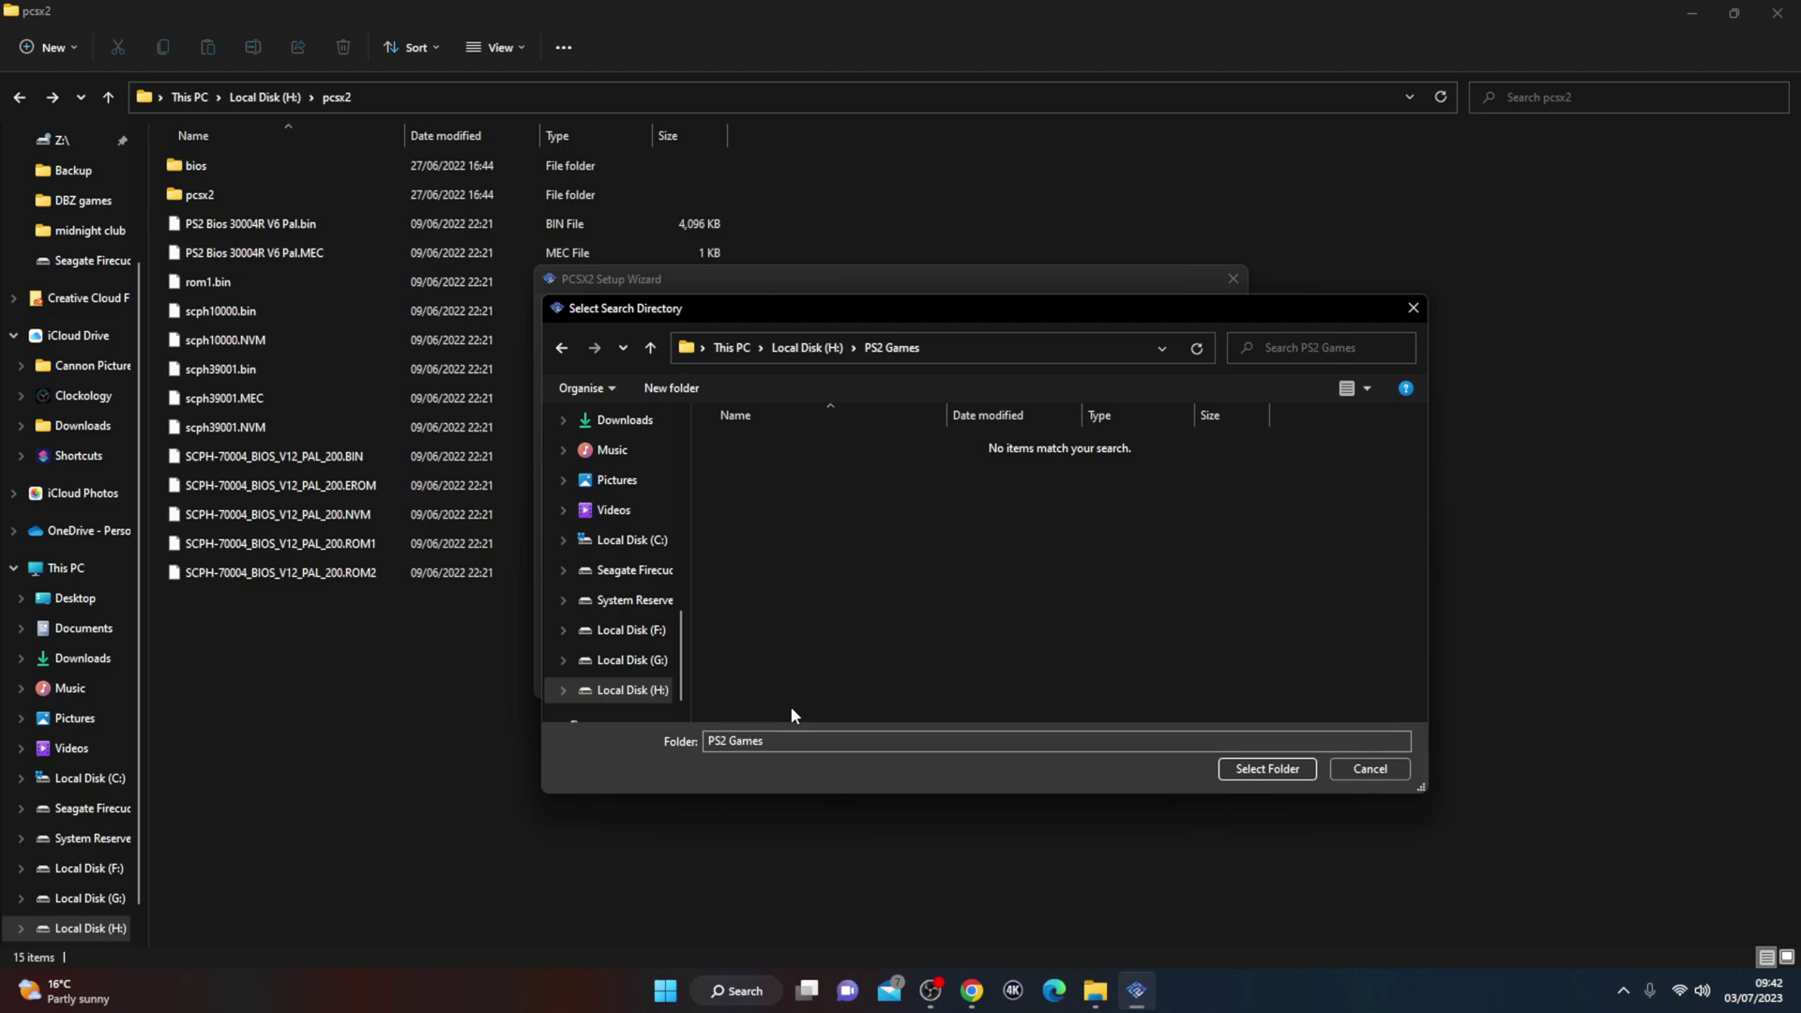
{"action": "left_click", "coordinate": [1272, 772]}
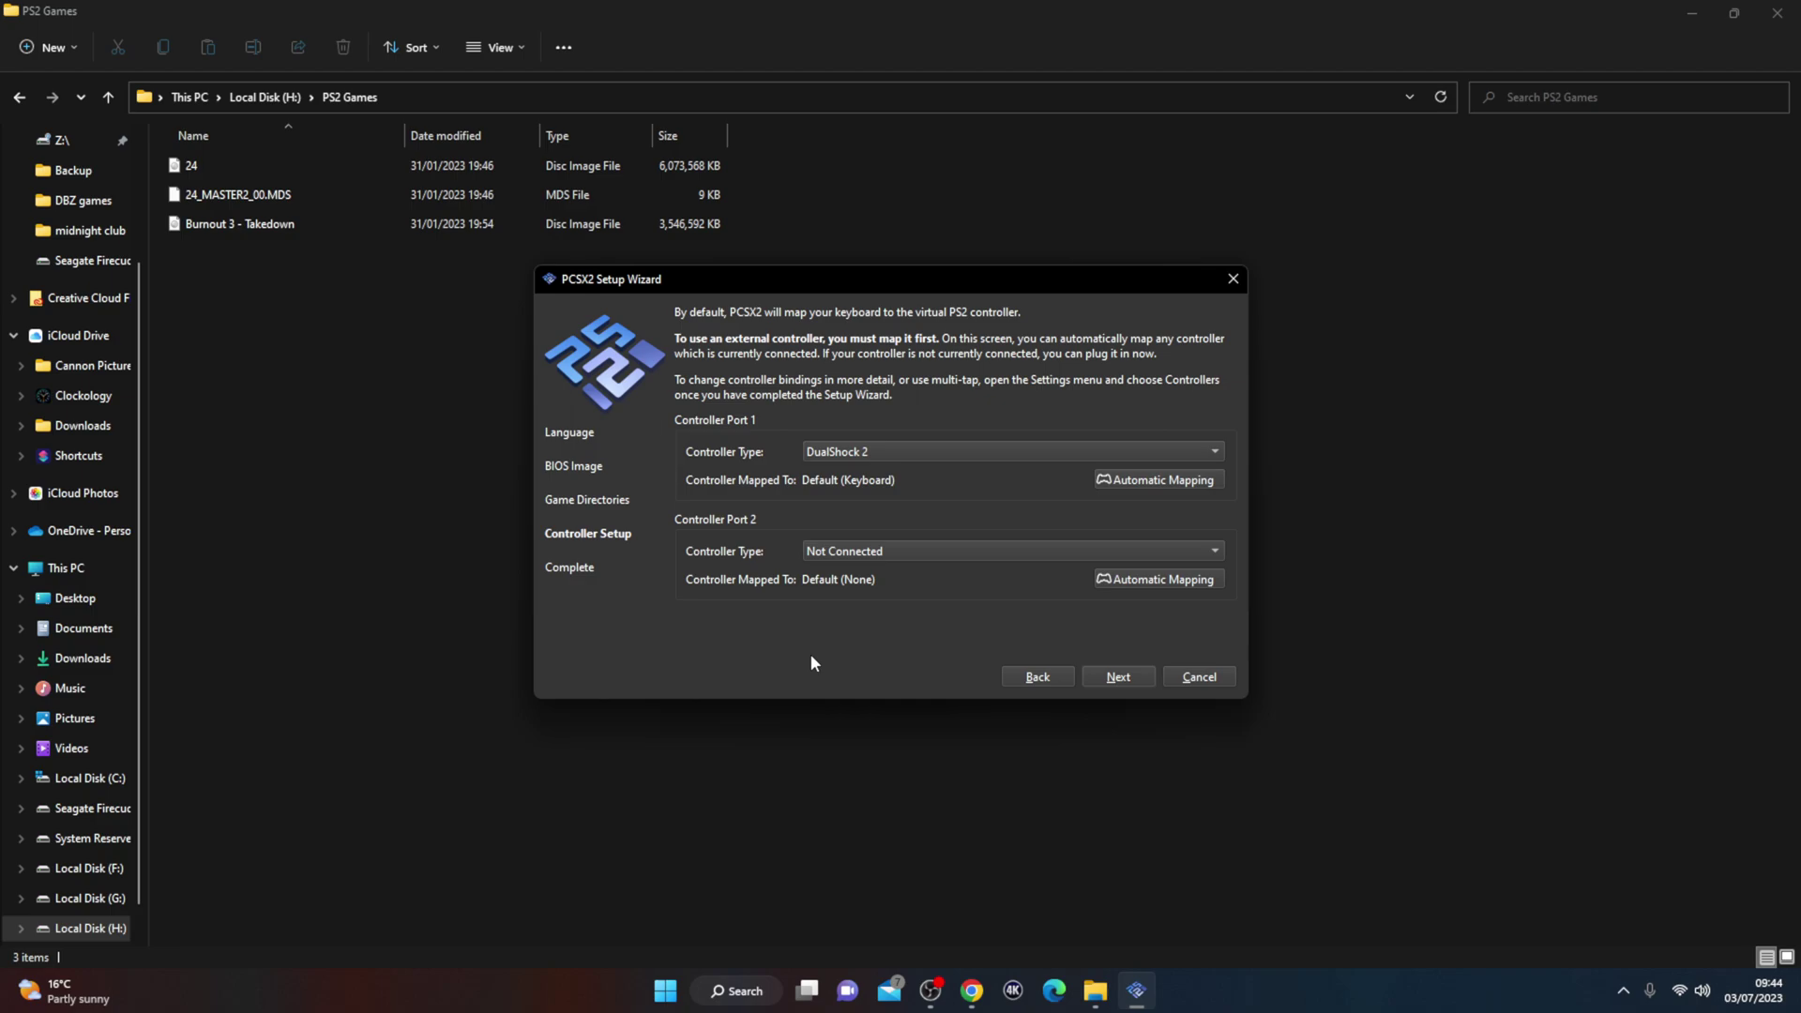
Accept DualShock 2 as the controller type for port 1 and finish the setup wizard
{"action": "left_click", "coordinate": [1012, 450]}
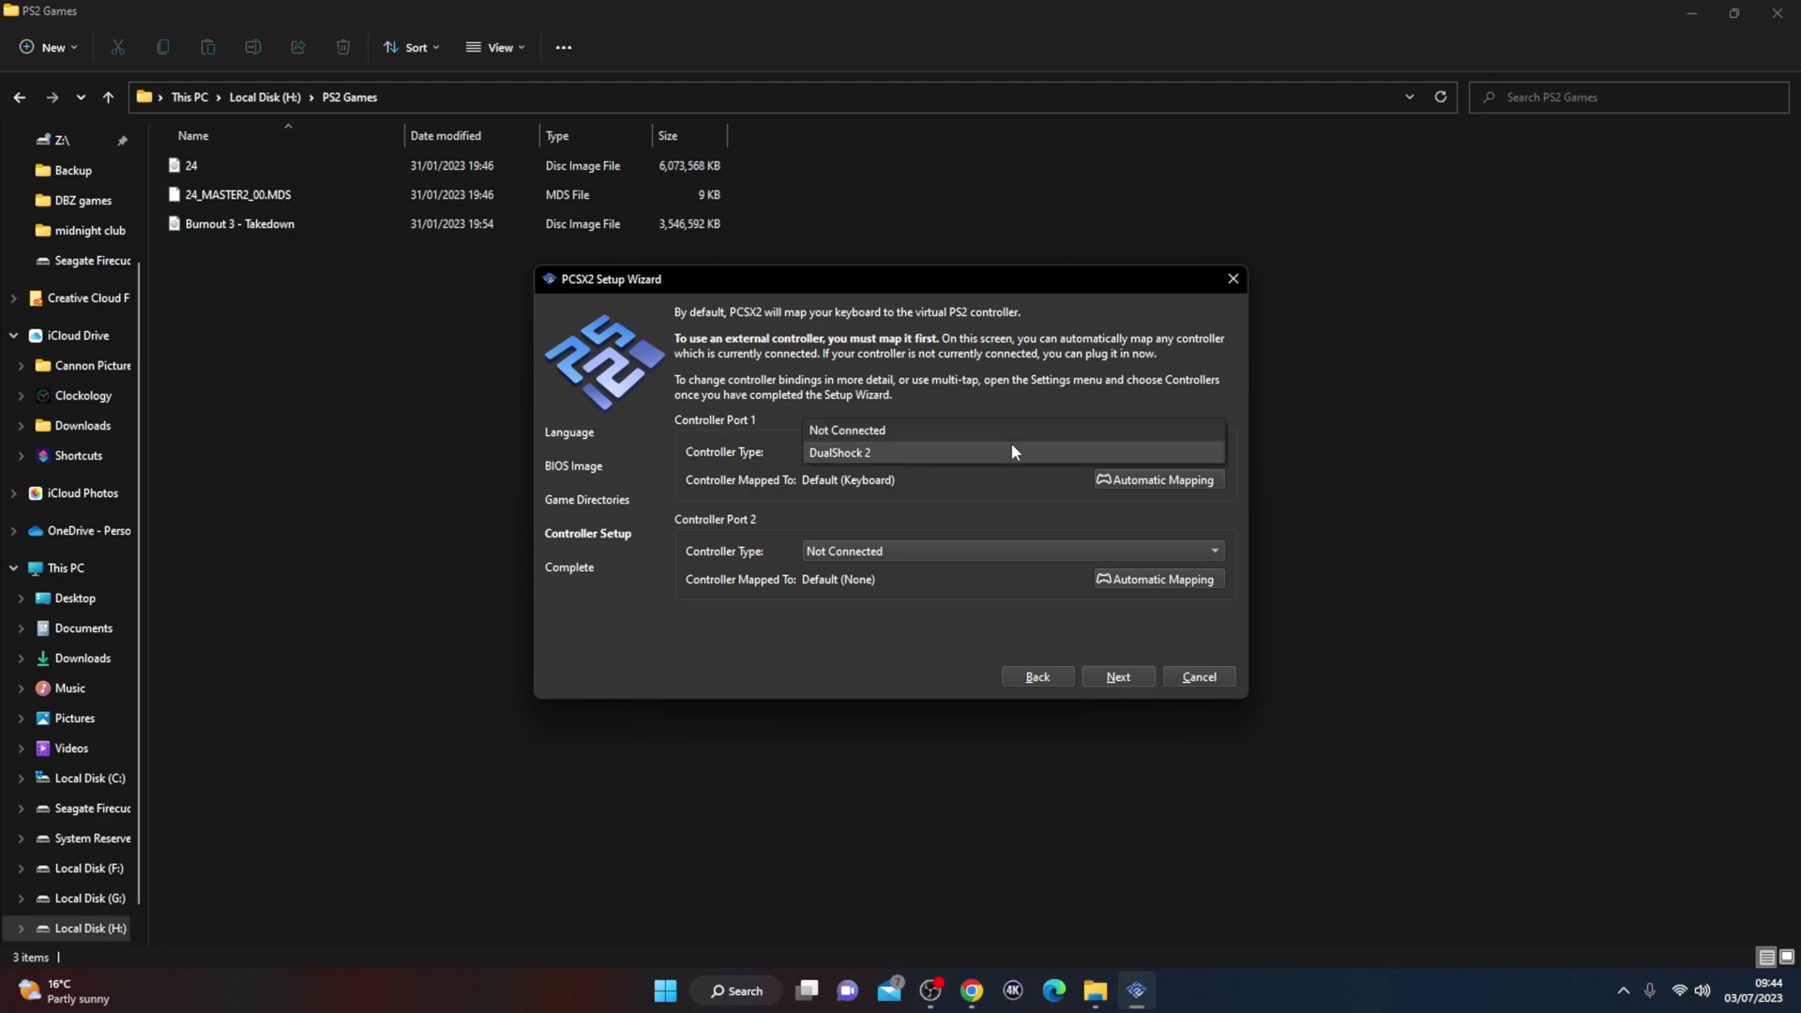
{"action": "left_click", "coordinate": [768, 637]}
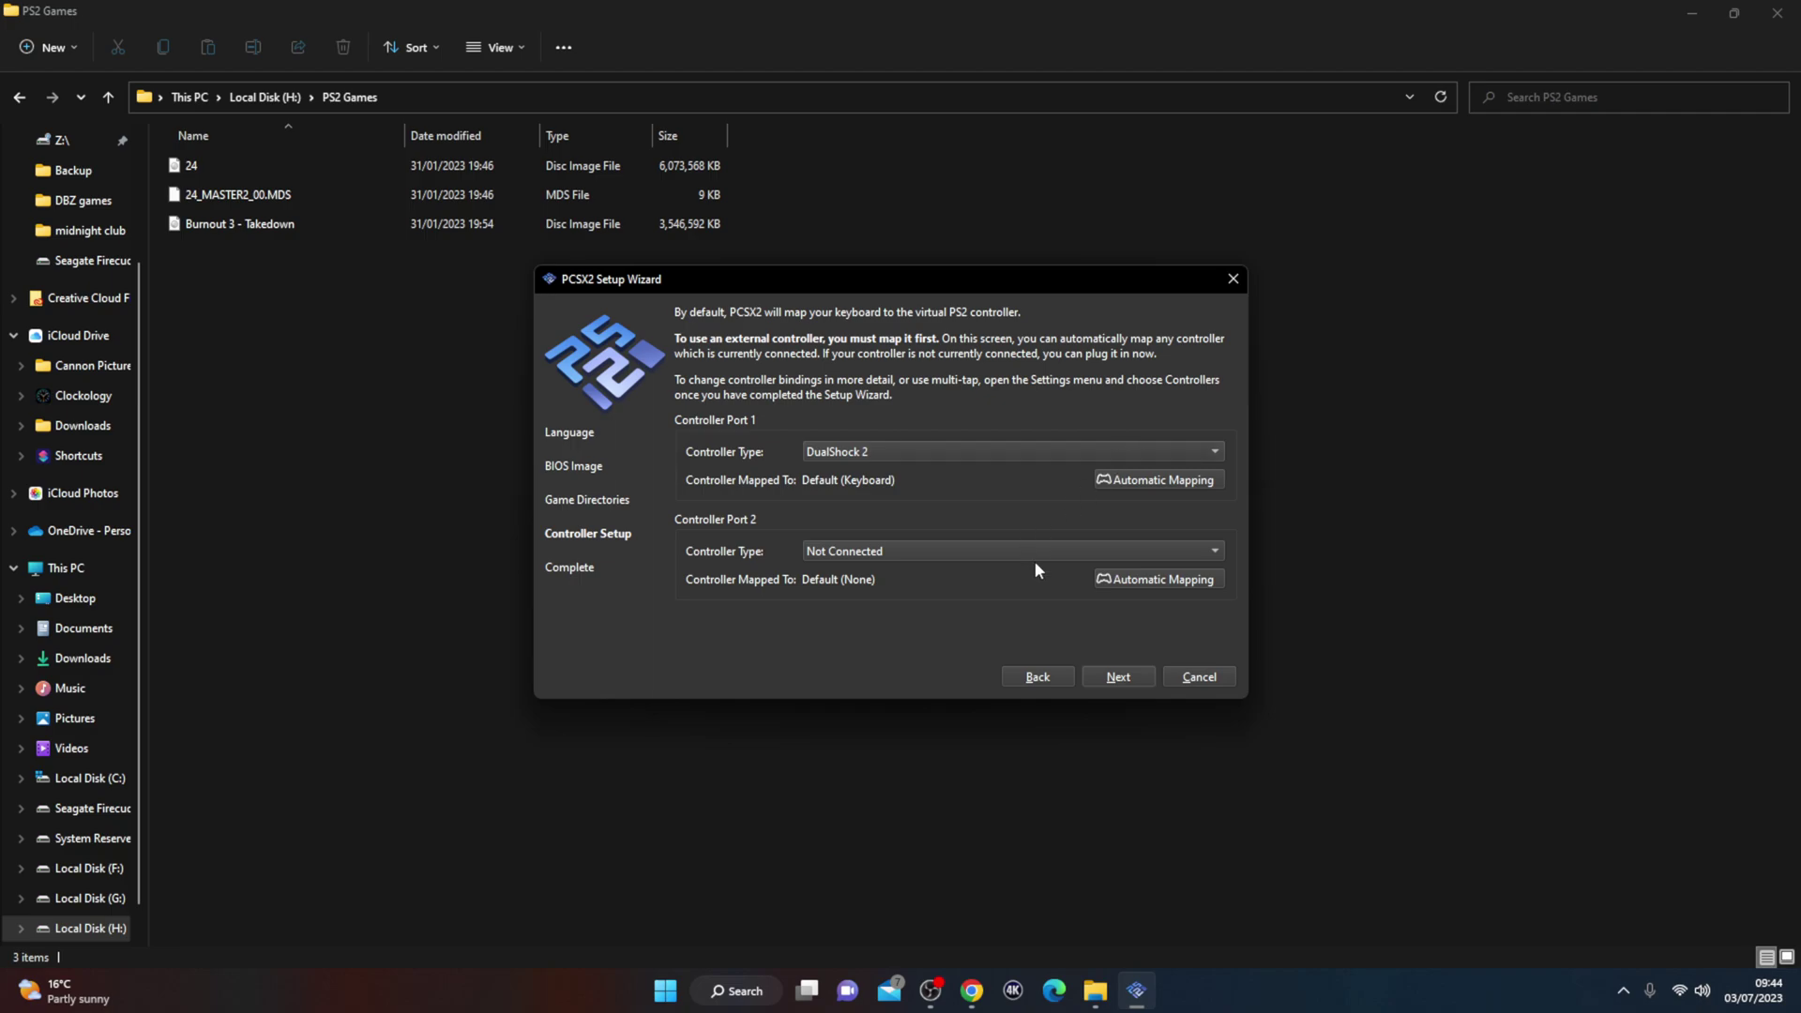
{"action": "left_click", "coordinate": [1126, 676]}
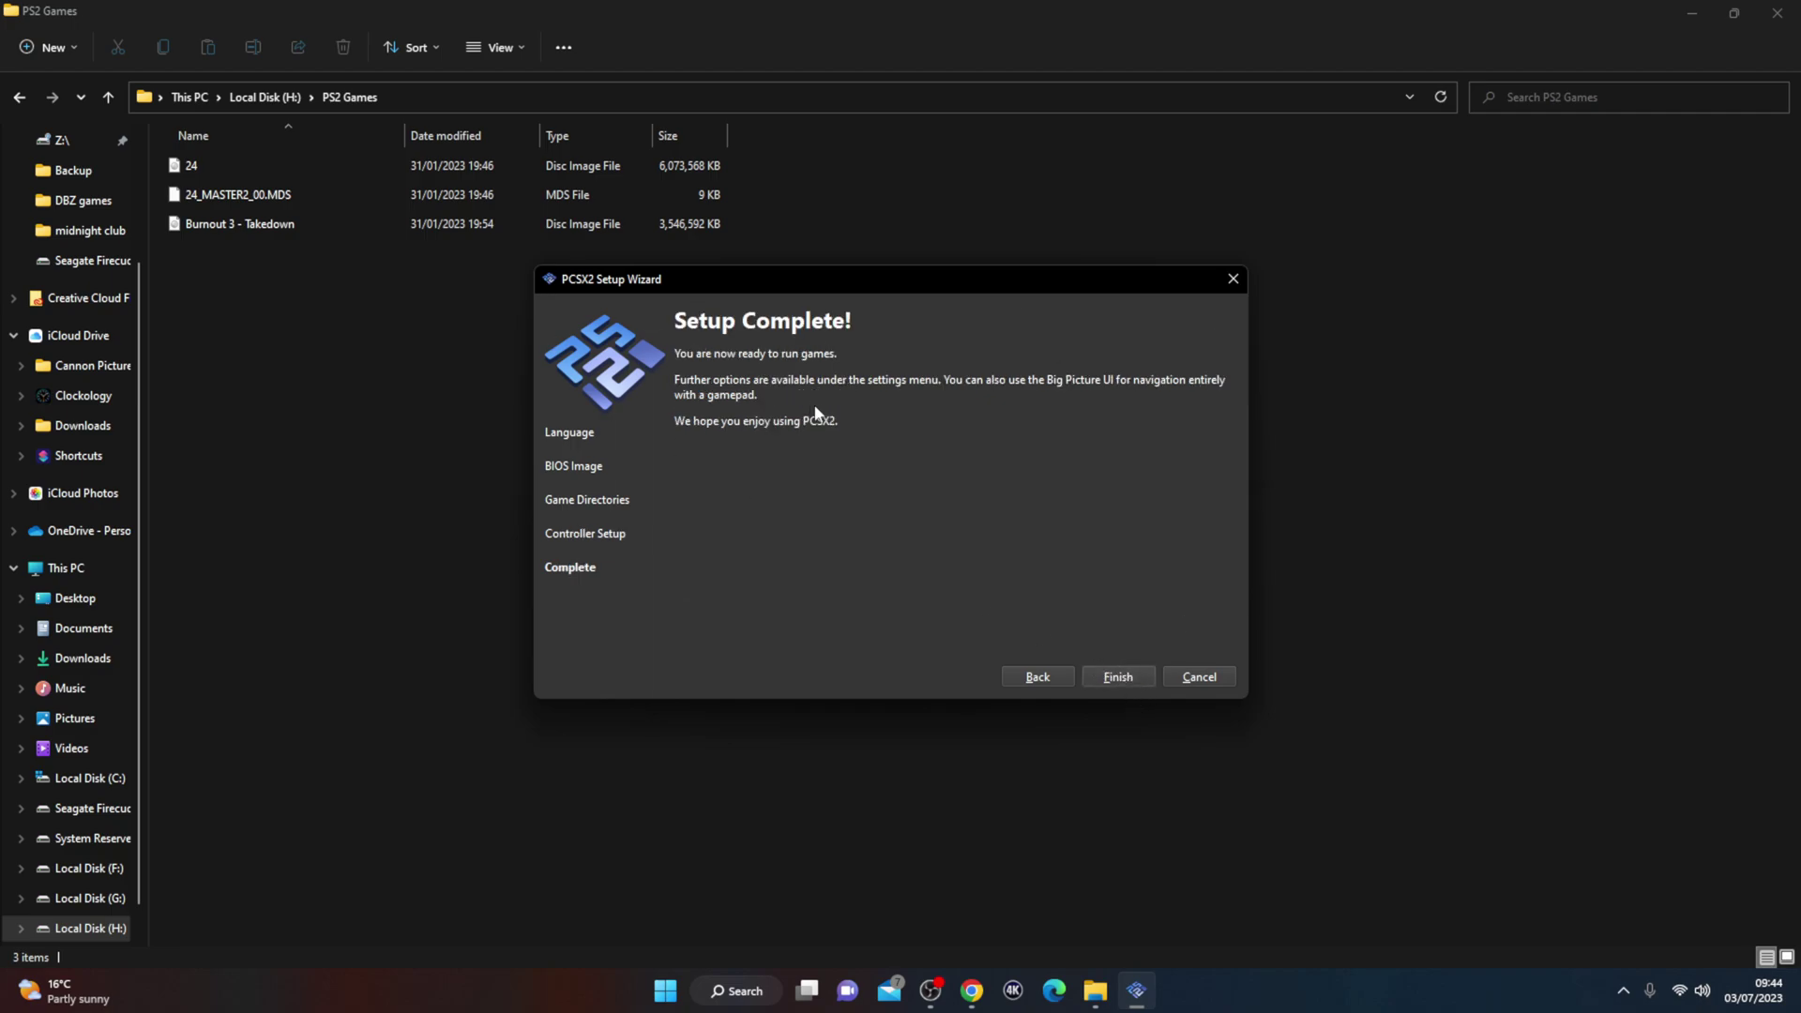
{"action": "left_click", "coordinate": [1115, 677]}
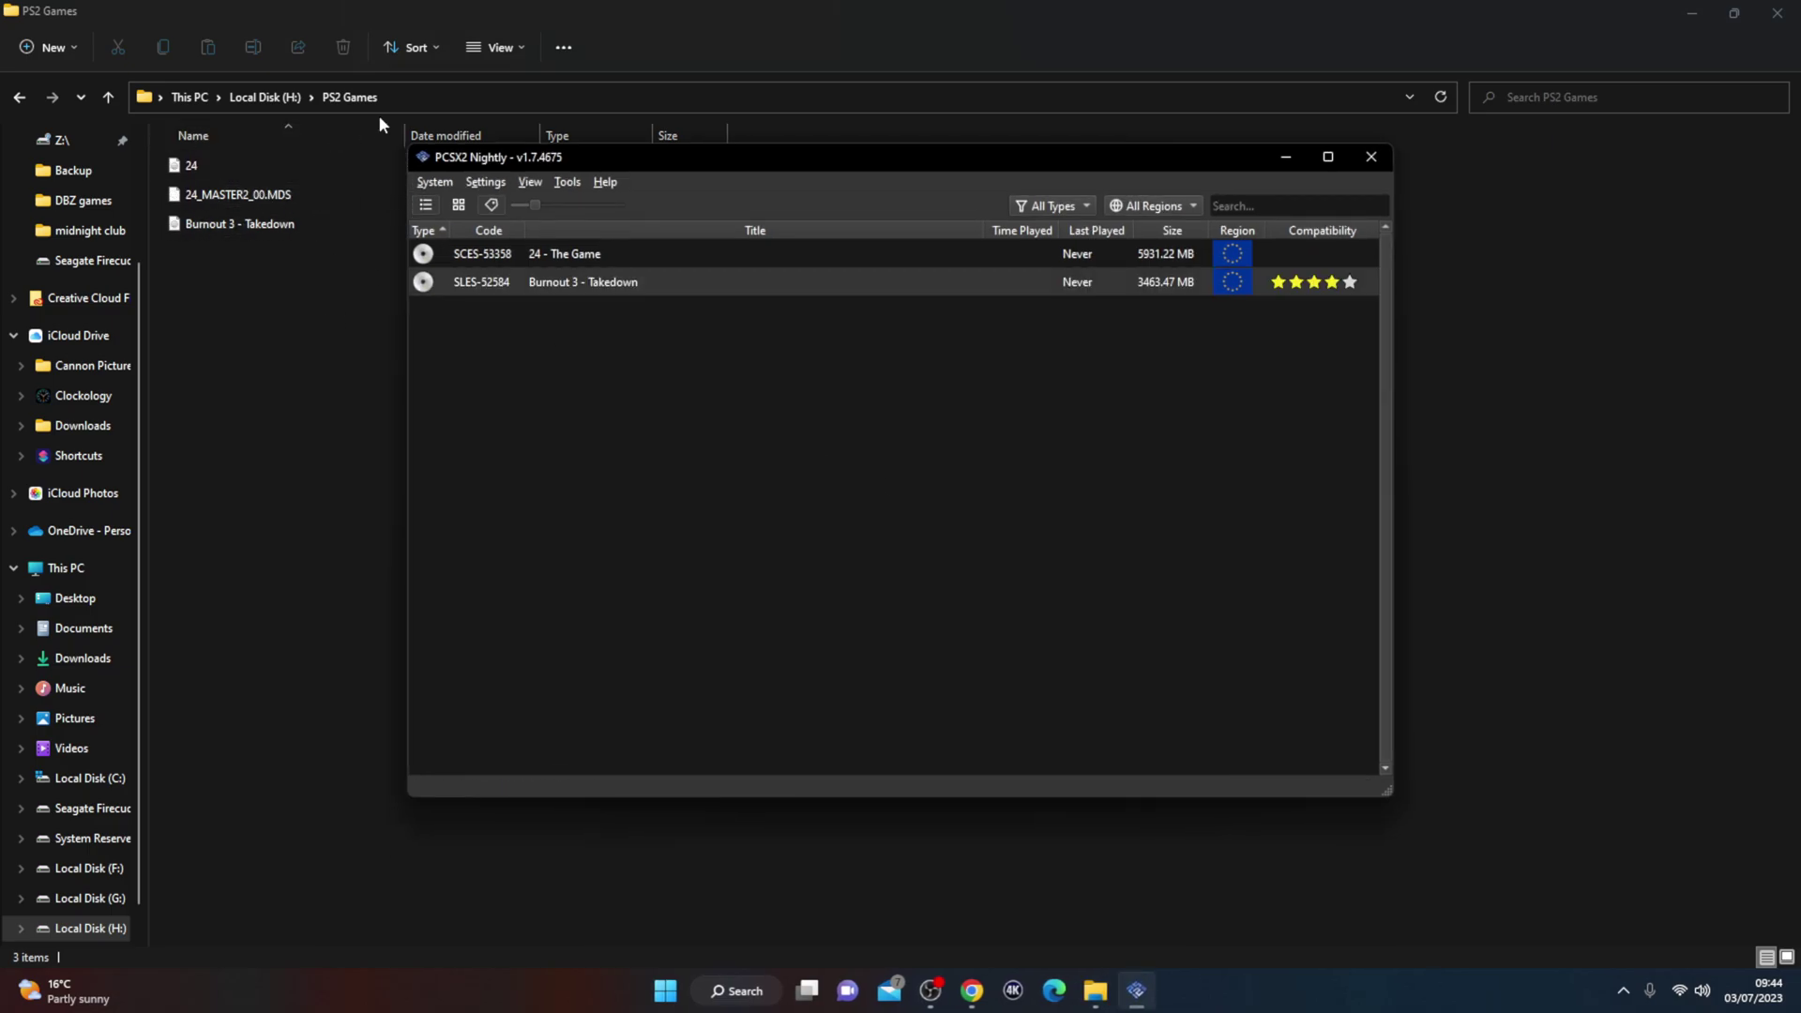
Maximize the PCSX2 main window and open the graphics settings
{"action": "left_click_drag", "start_coordinate": [552, 167], "coordinate": [480, 213]}
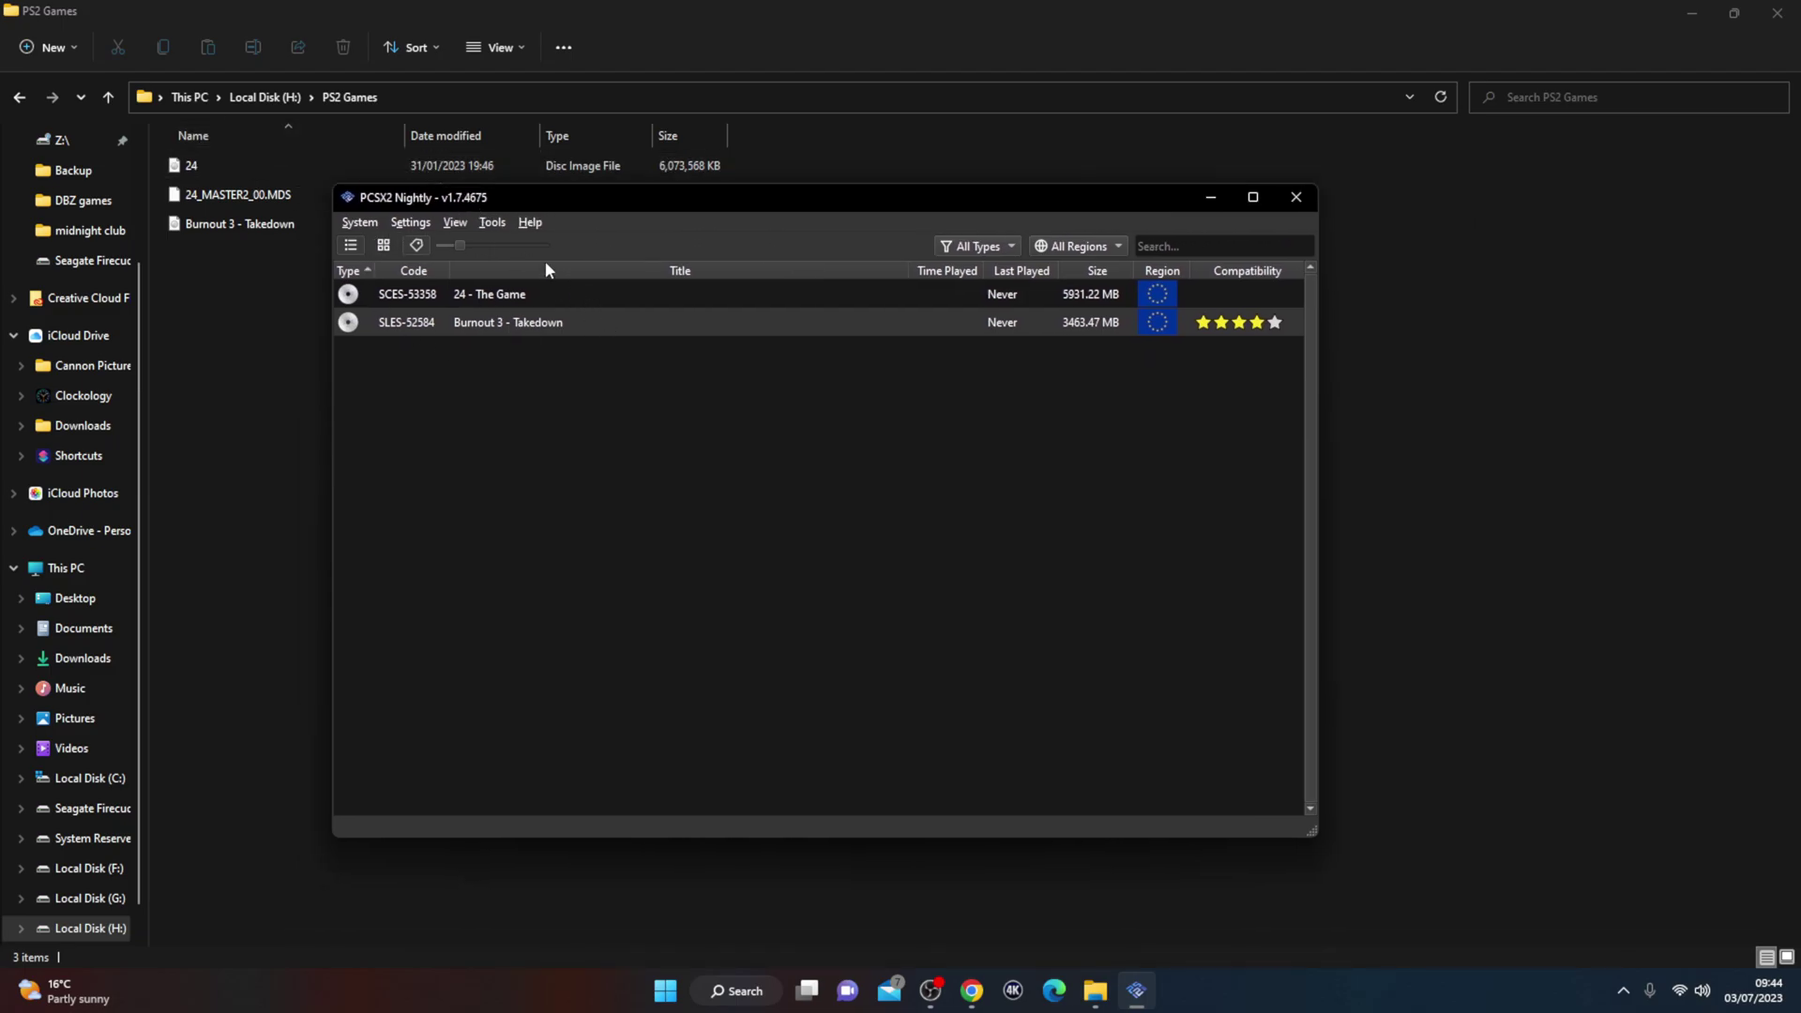
{"action": "double_click", "coordinate": [673, 196]}
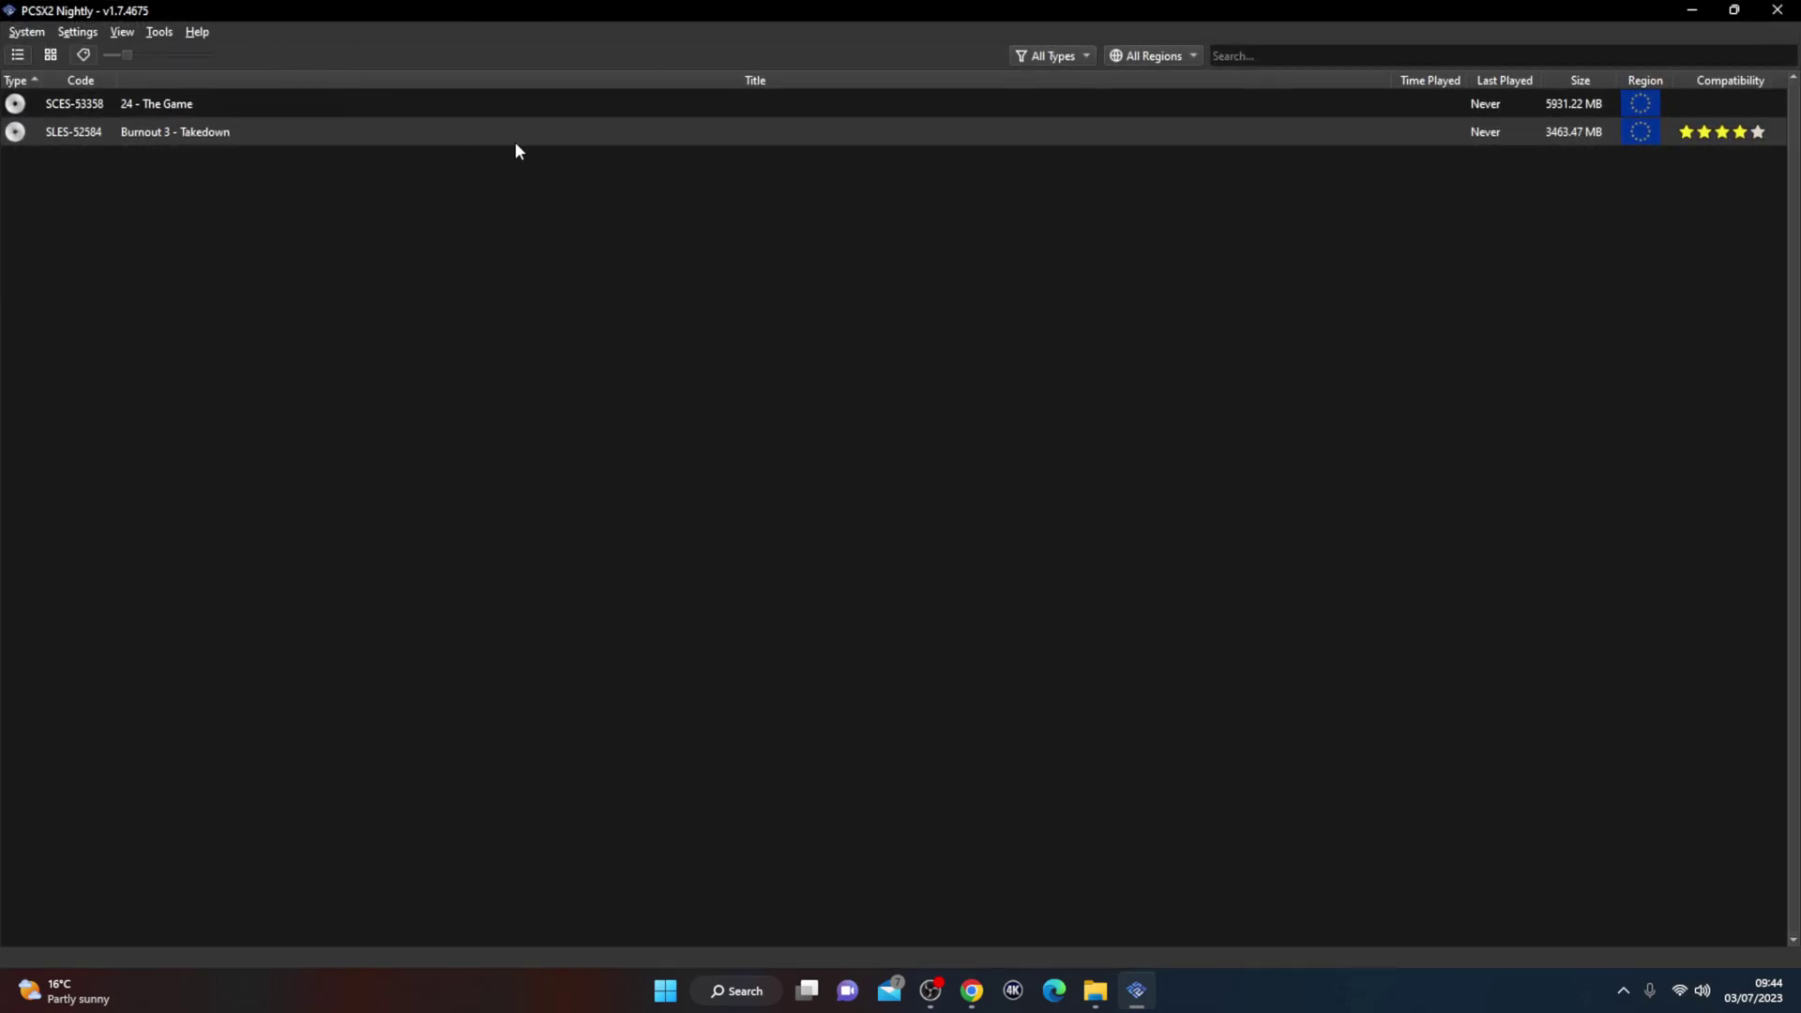
{"action": "left_click", "coordinate": [160, 33]}
{"action": "mouse_move", "coordinate": [85, 33]}
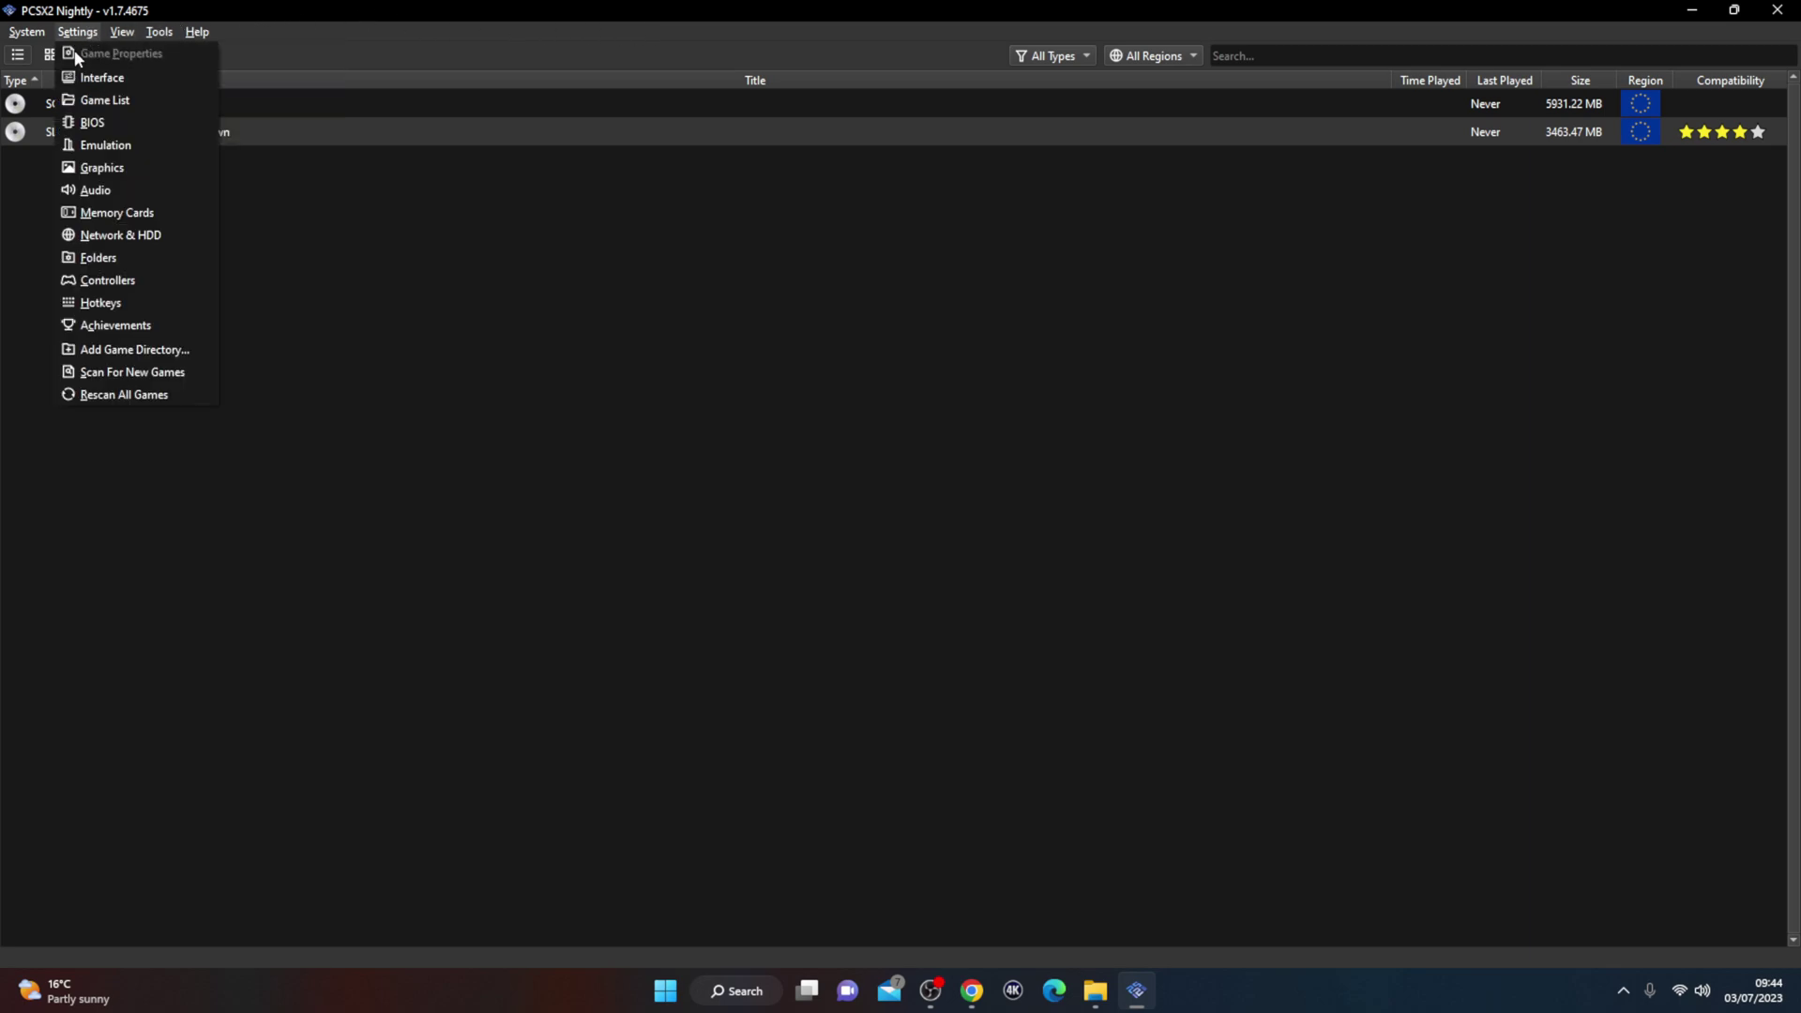
{"action": "left_click", "coordinate": [137, 169]}
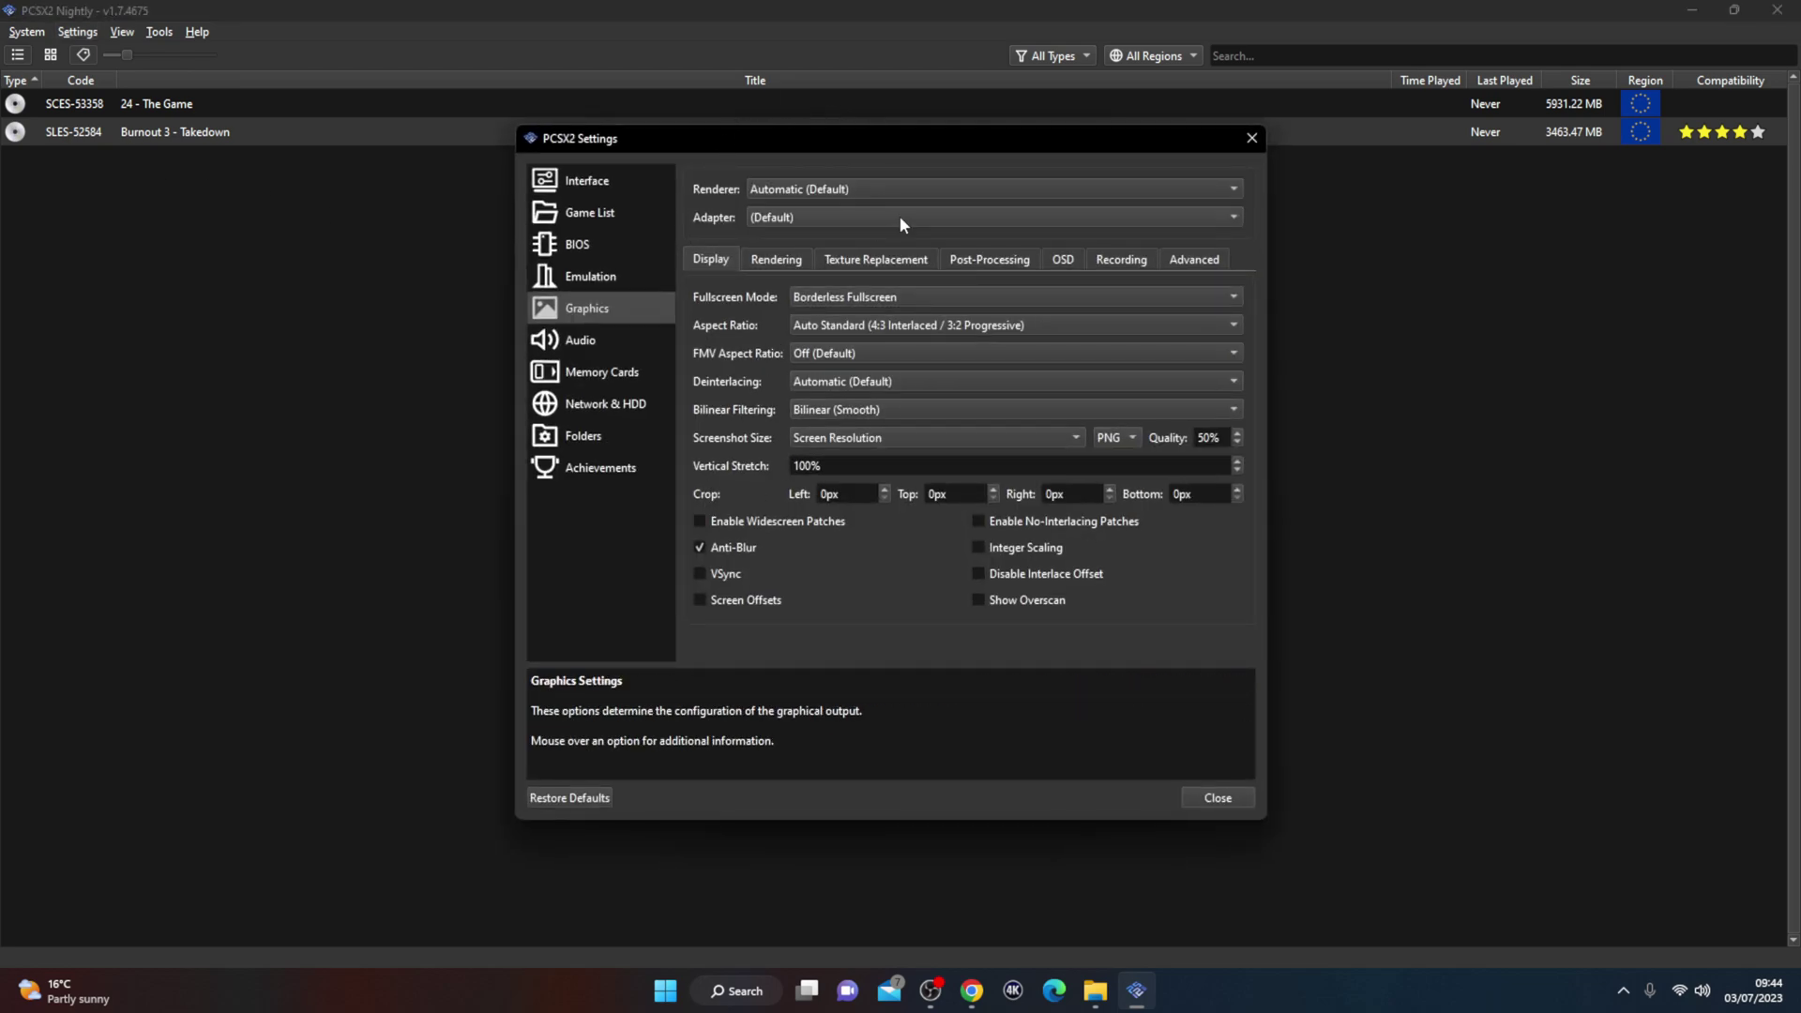
Set the renderer to Automatic (Default) and the graphics adapter to NVIDIA GeForce GTX 1070
{"action": "left_click", "coordinate": [885, 187]}
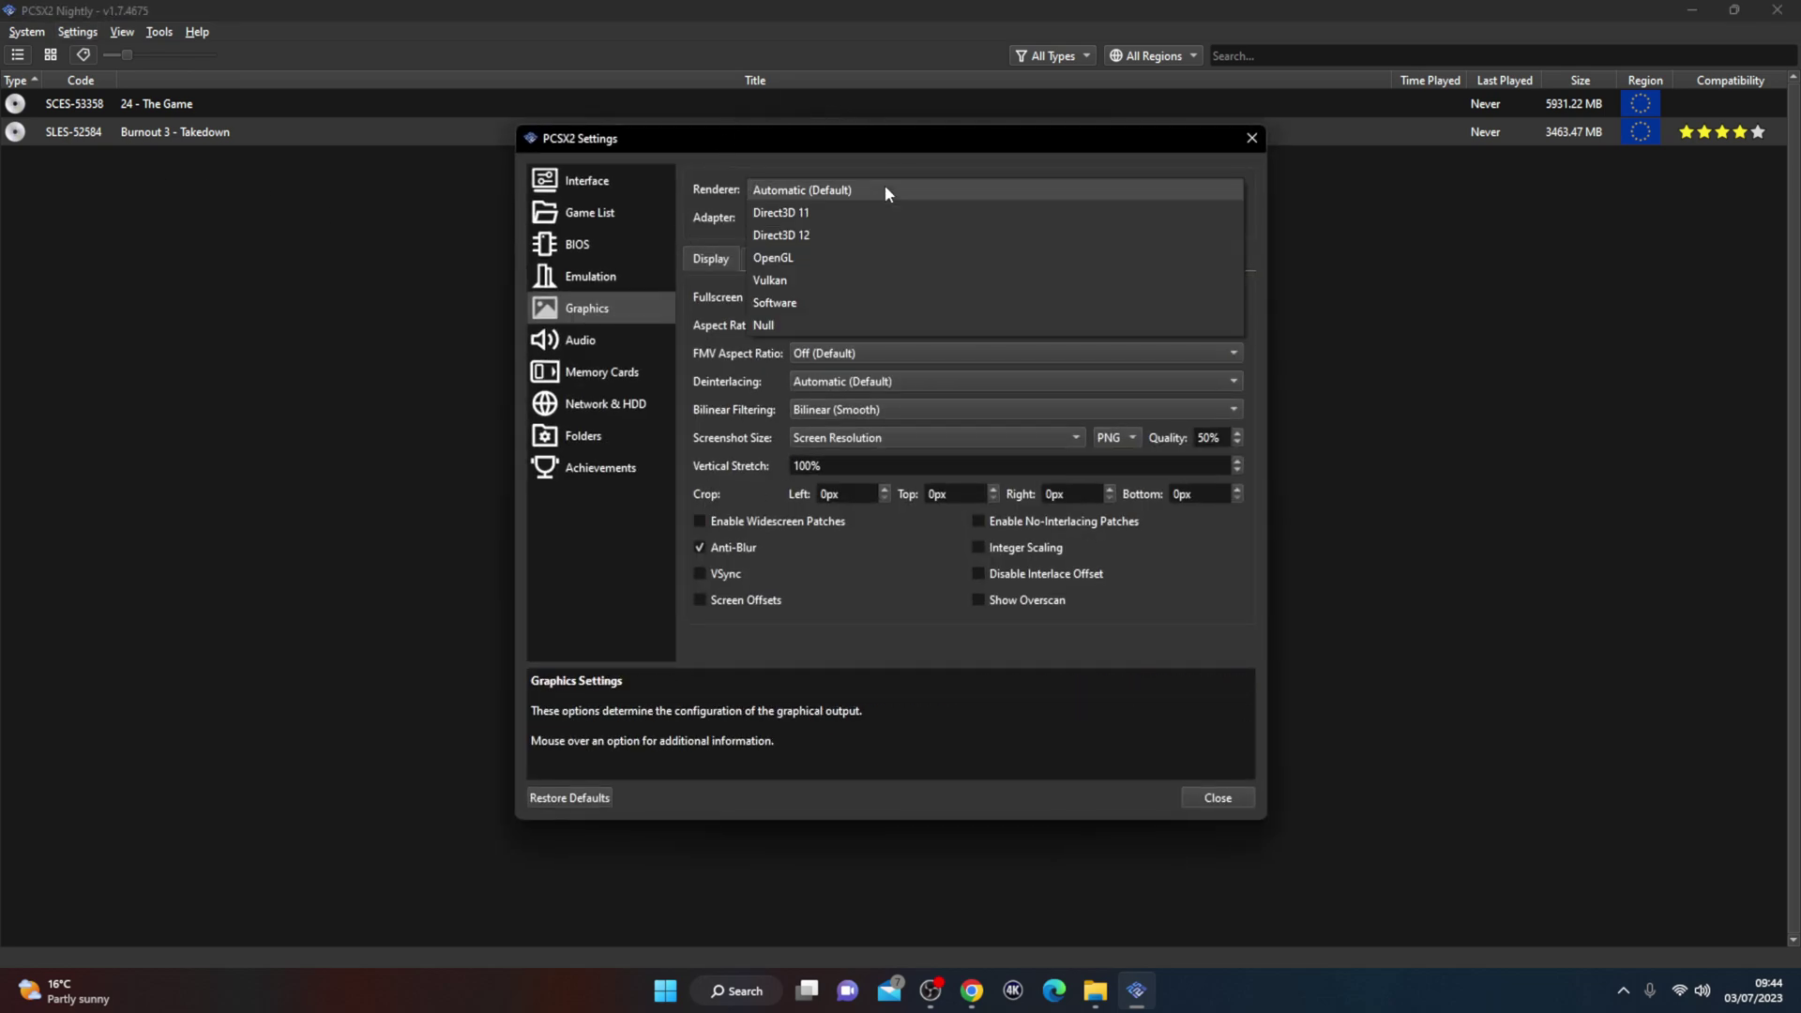
{"action": "left_click", "coordinate": [846, 186]}
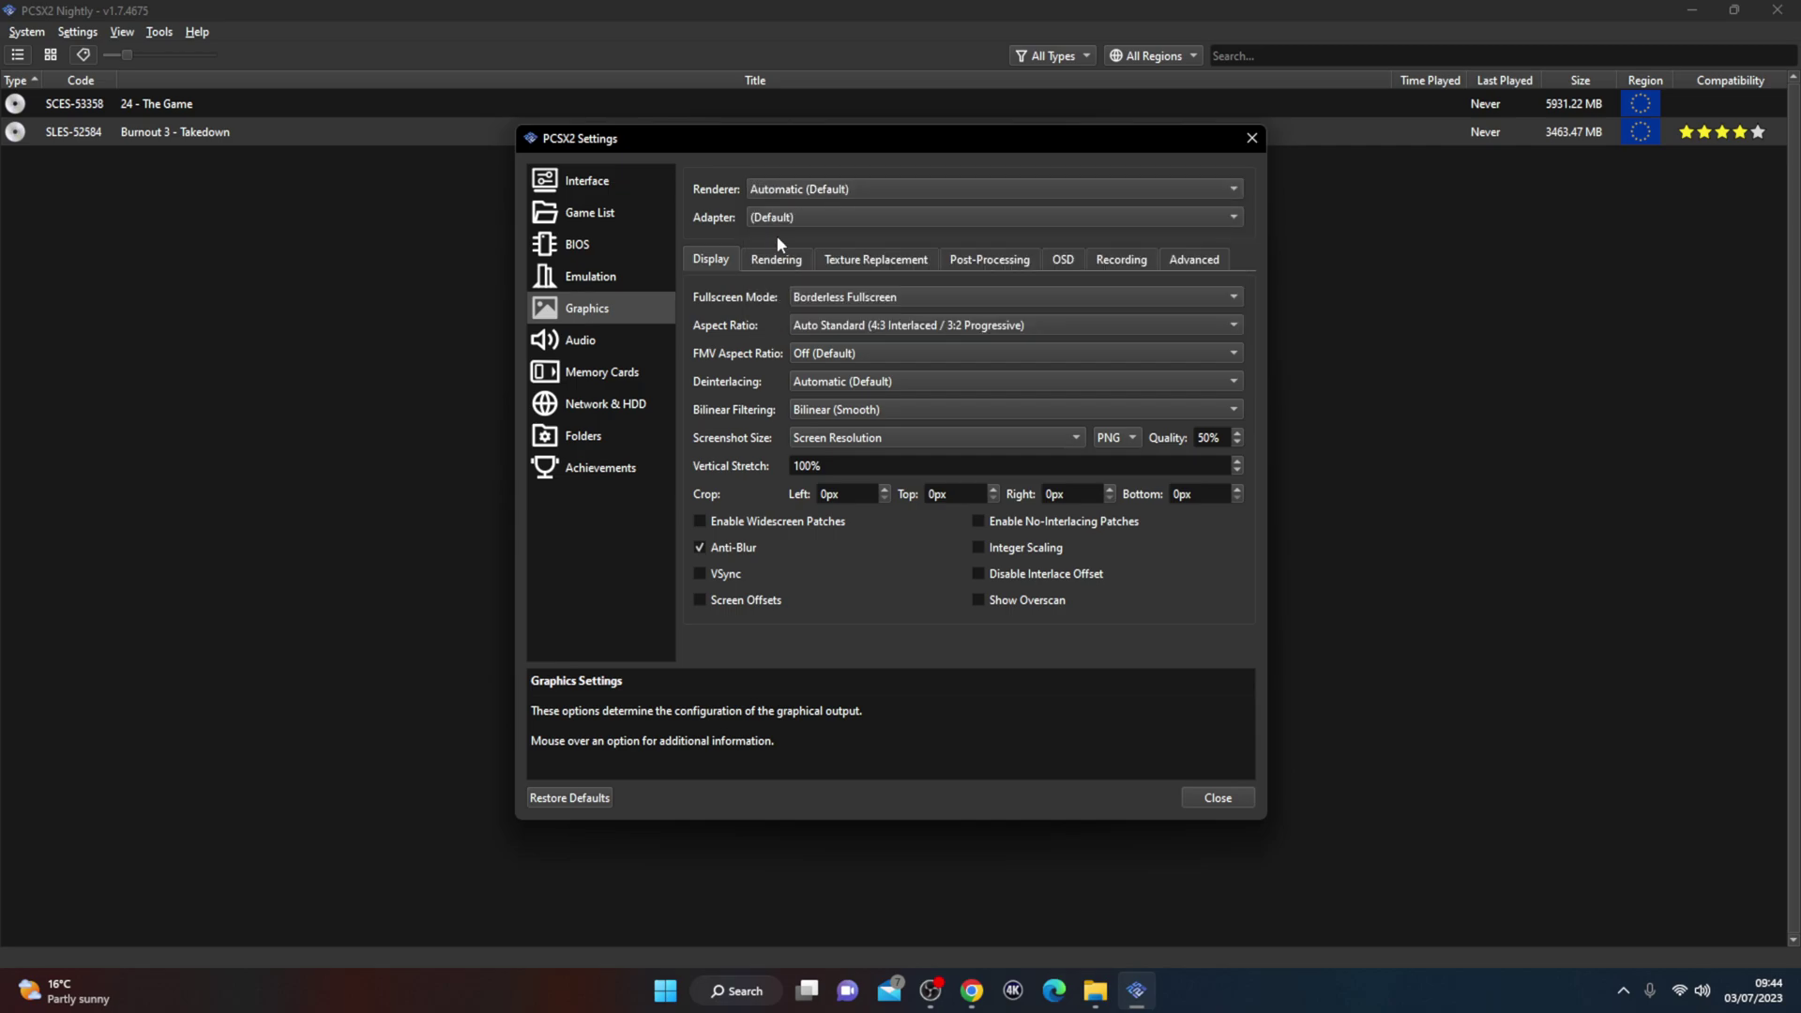
{"action": "left_click", "coordinate": [815, 213]}
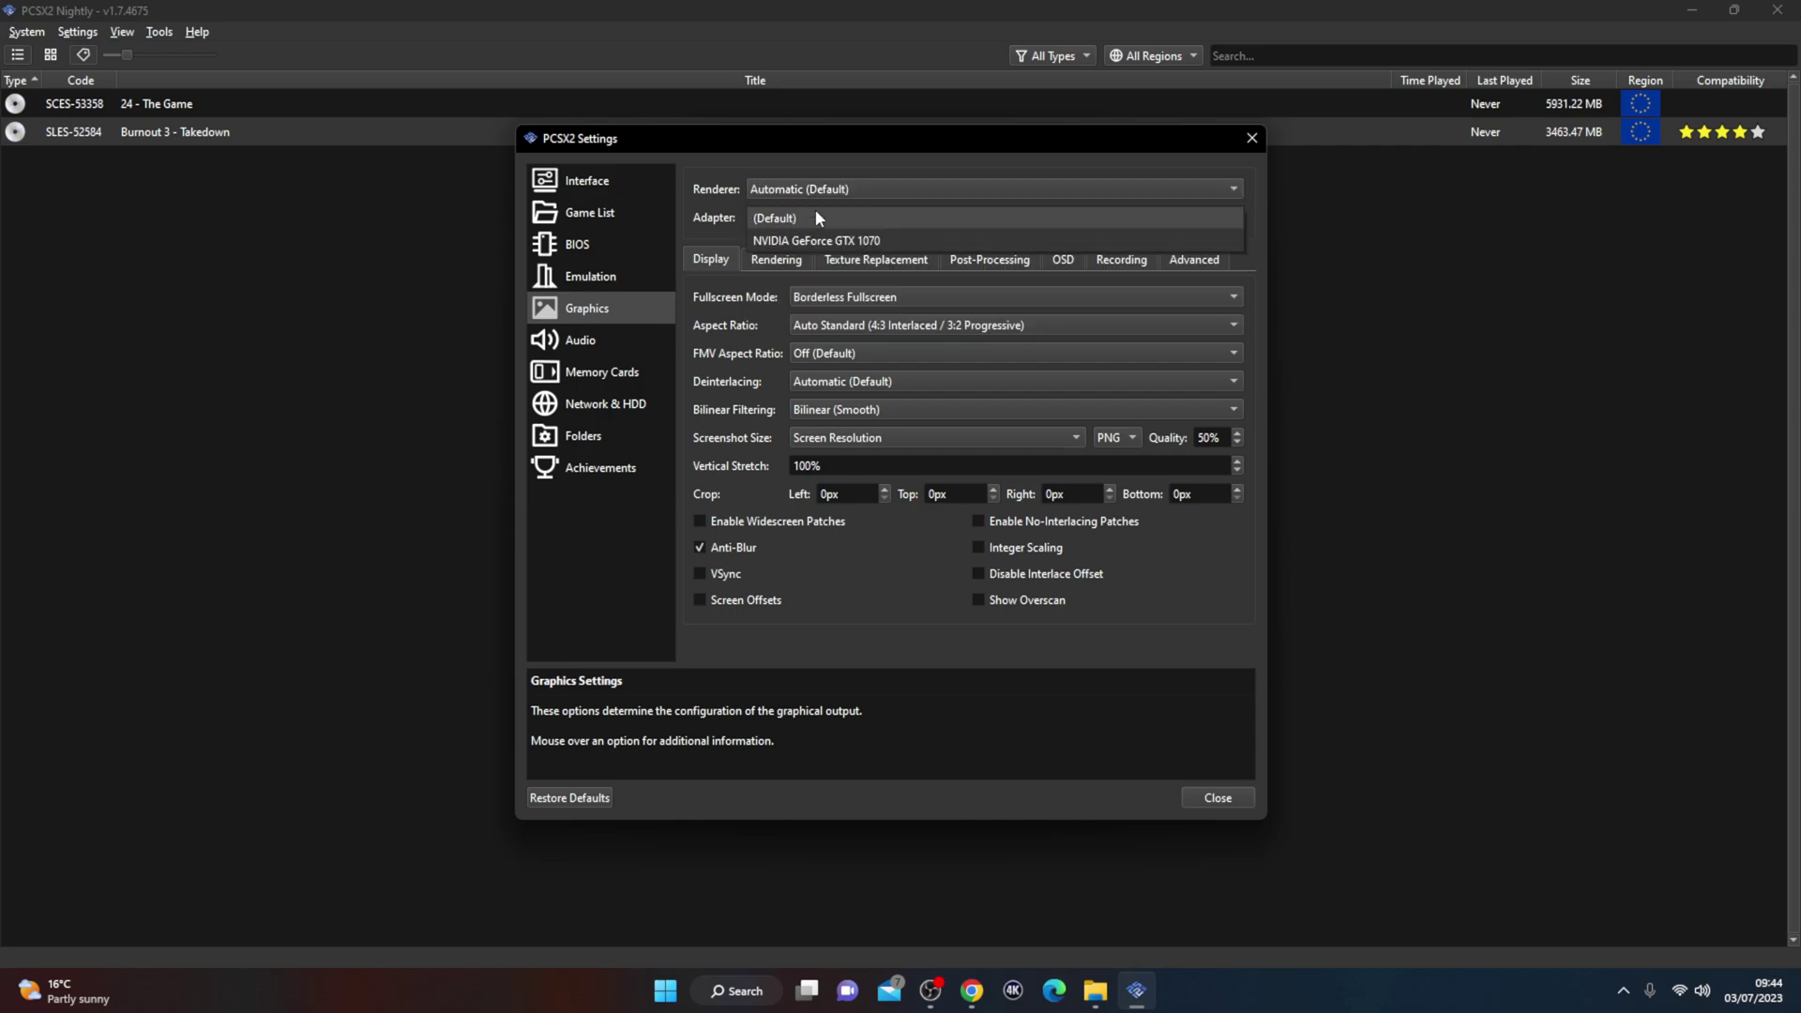
{"action": "left_click", "coordinate": [885, 240]}
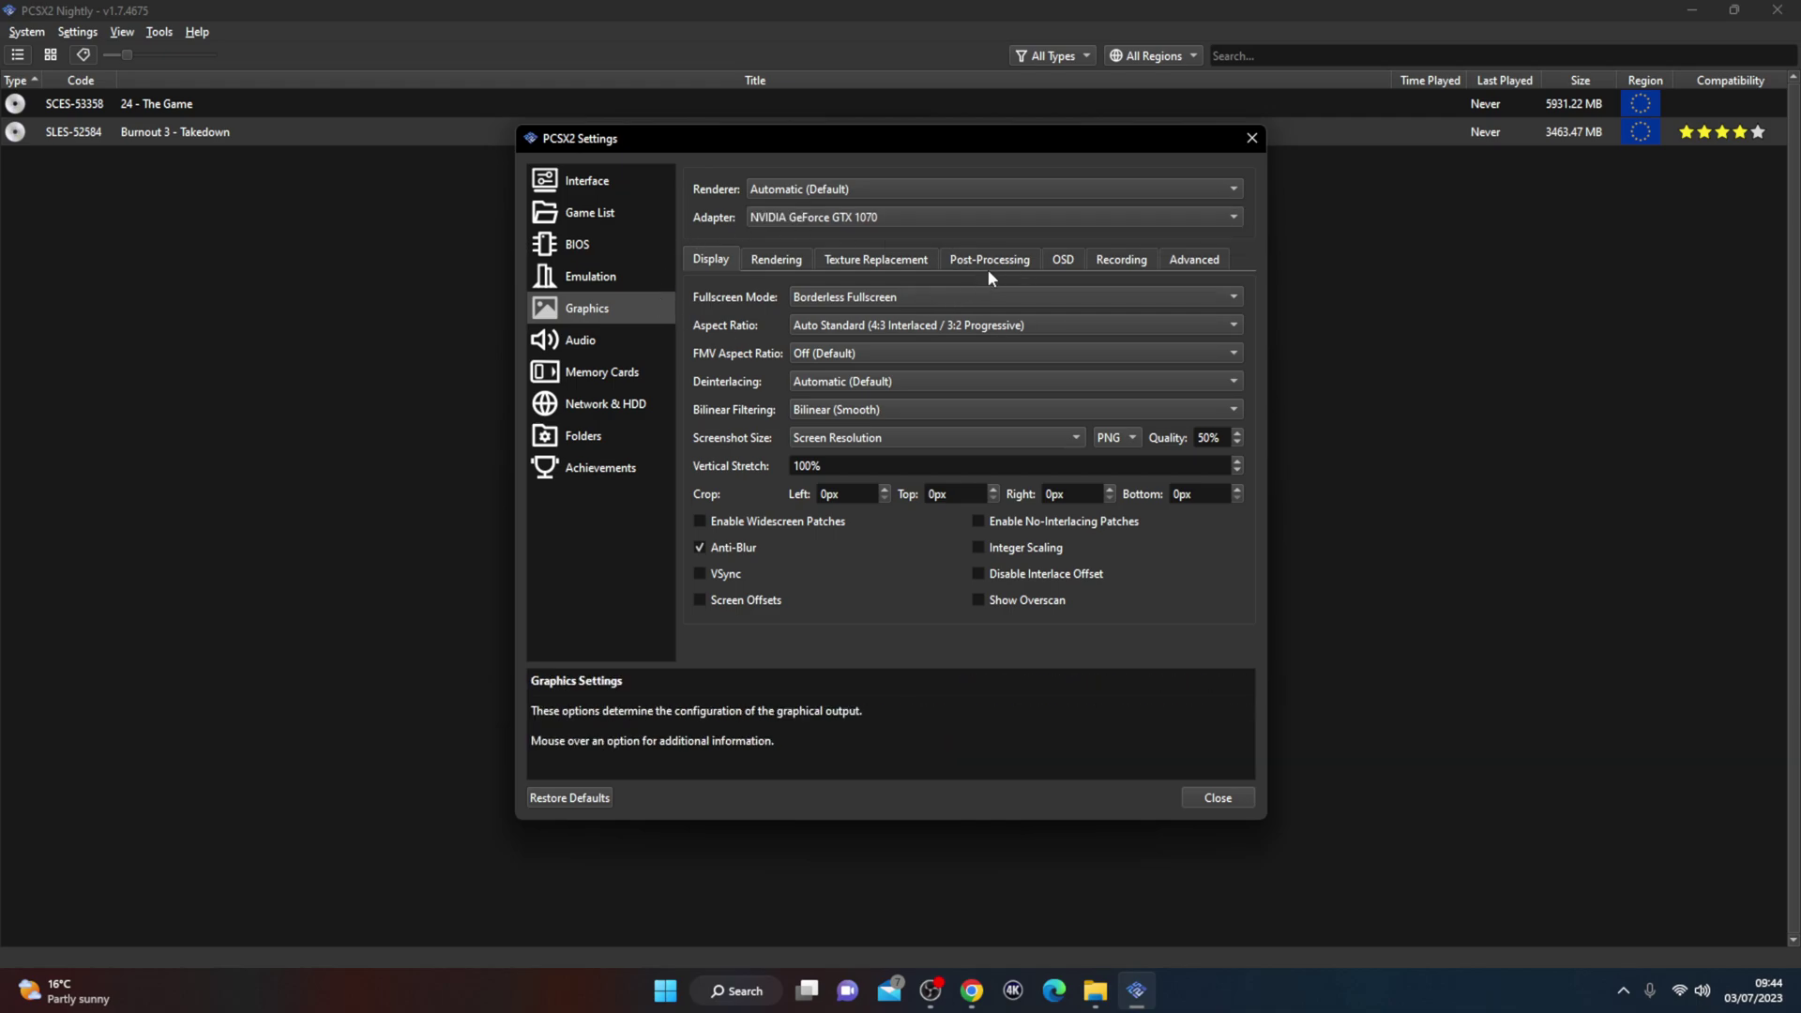
Set the internal rendering resolution to 6x Native (~2160p/4K)
{"action": "left_click", "coordinate": [771, 263]}
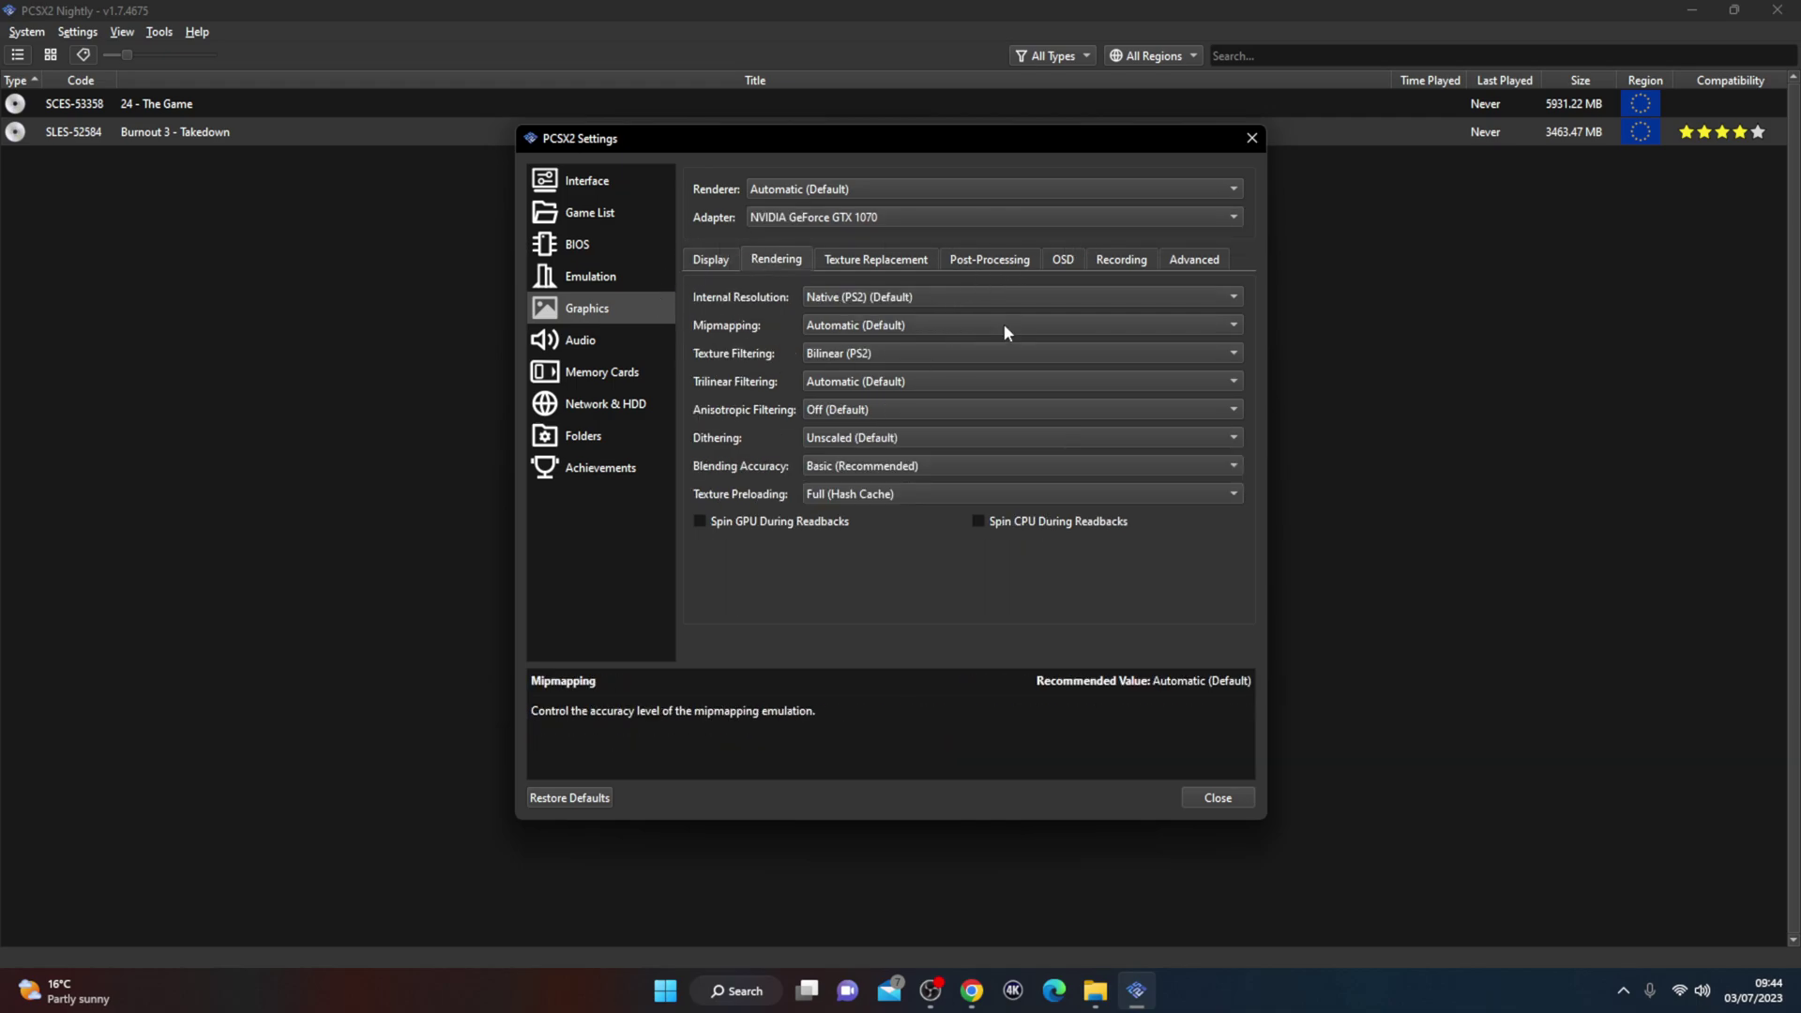
{"action": "left_click", "coordinate": [908, 299]}
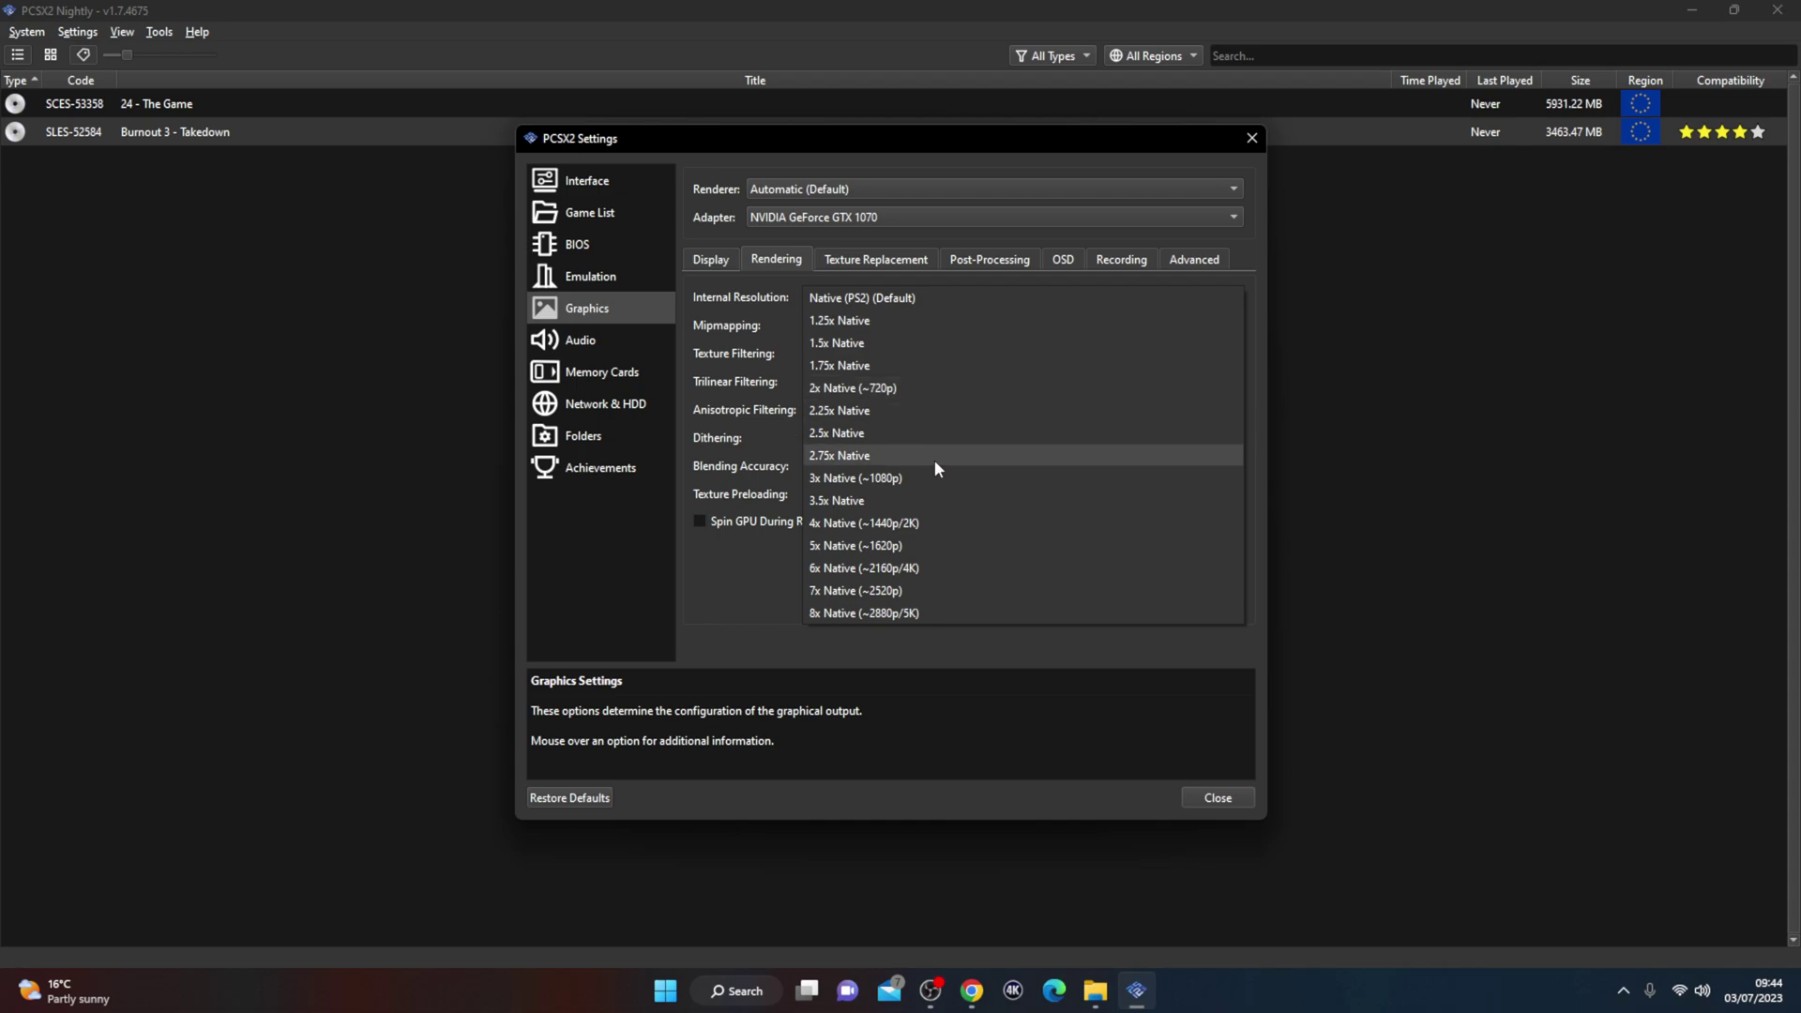
{"action": "left_click", "coordinate": [962, 569]}
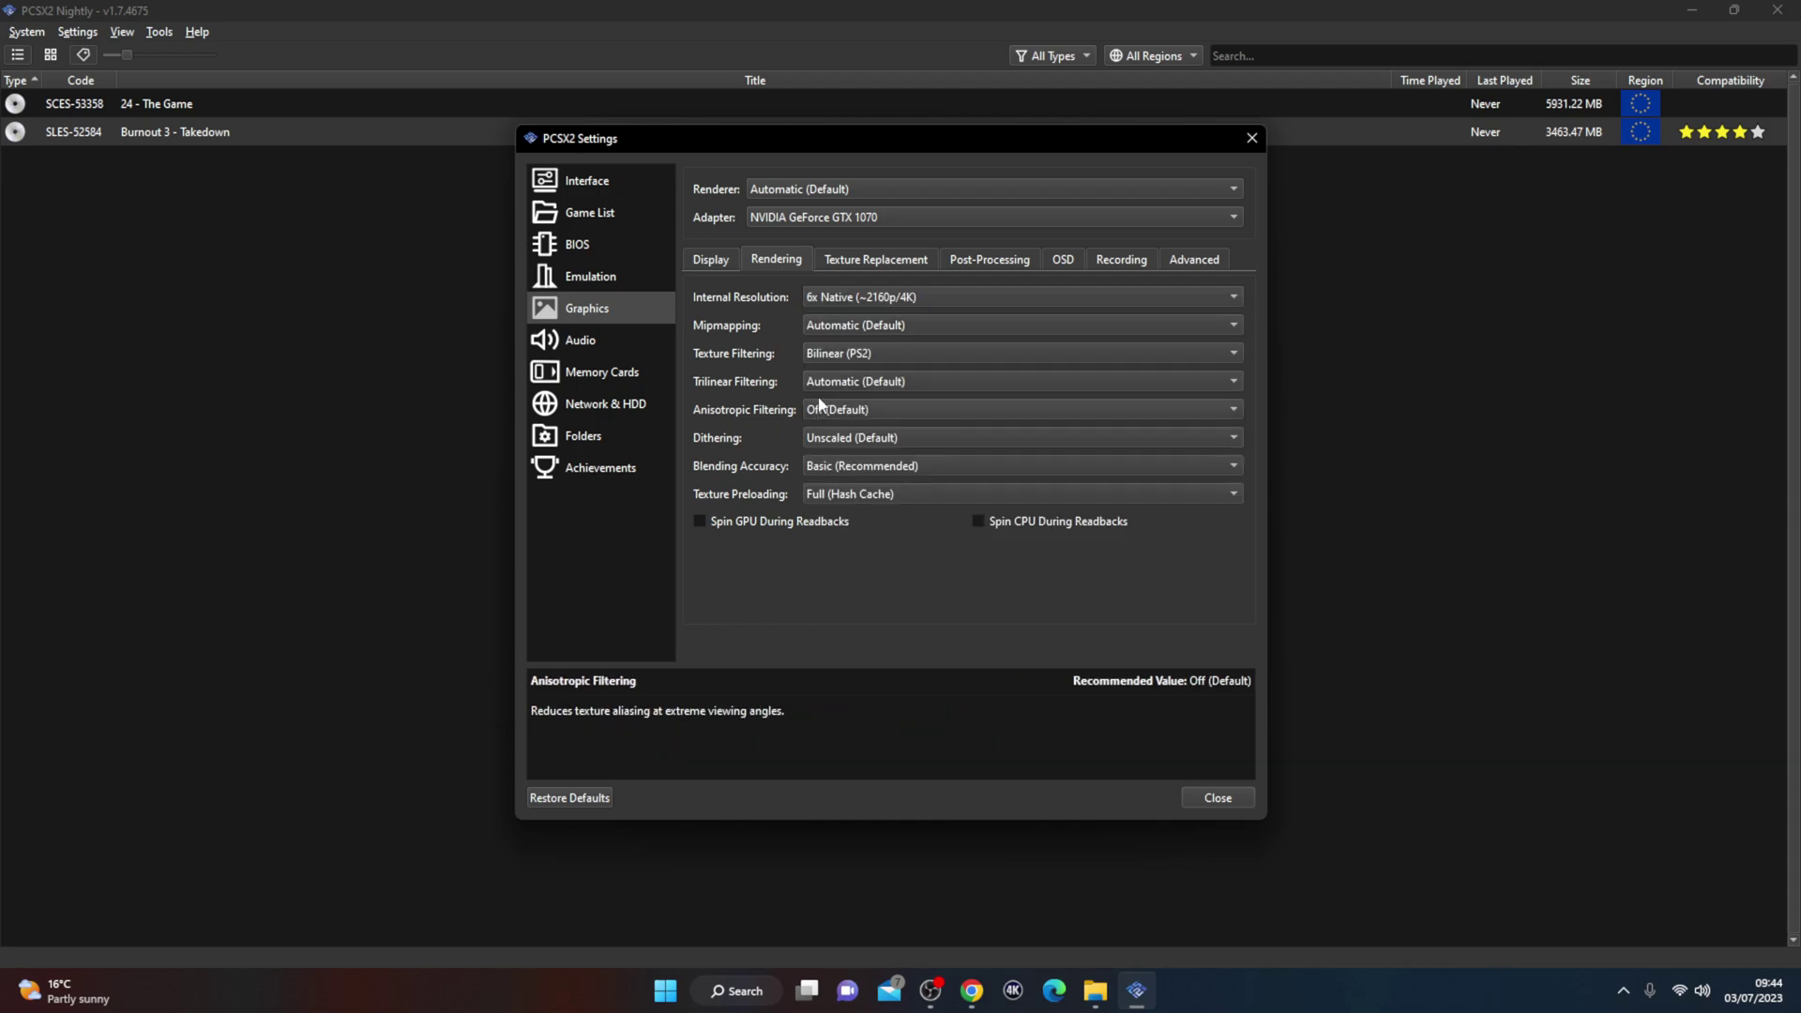
Examine the mipmapping and the texture, trilinear and anisotropic filtering options, plus the display and recording settings
{"action": "left_click", "coordinate": [863, 328]}
{"action": "left_click", "coordinate": [857, 324]}
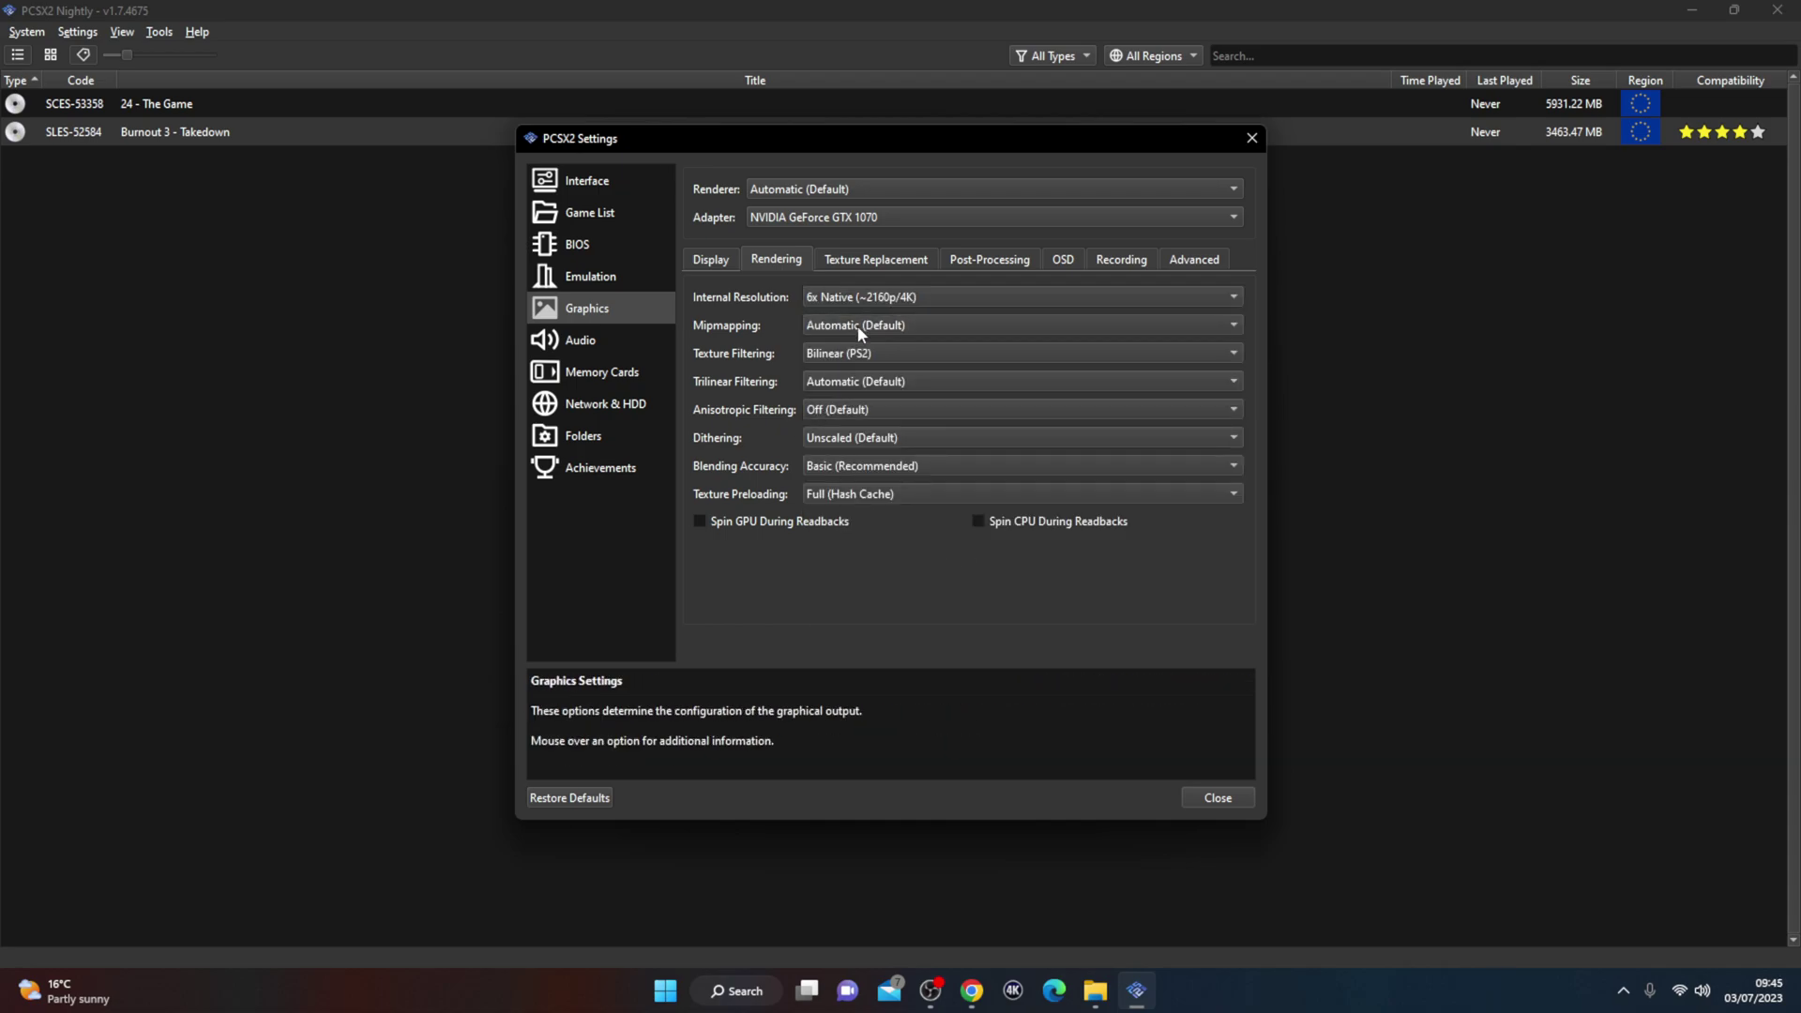
{"action": "left_click", "coordinate": [896, 355]}
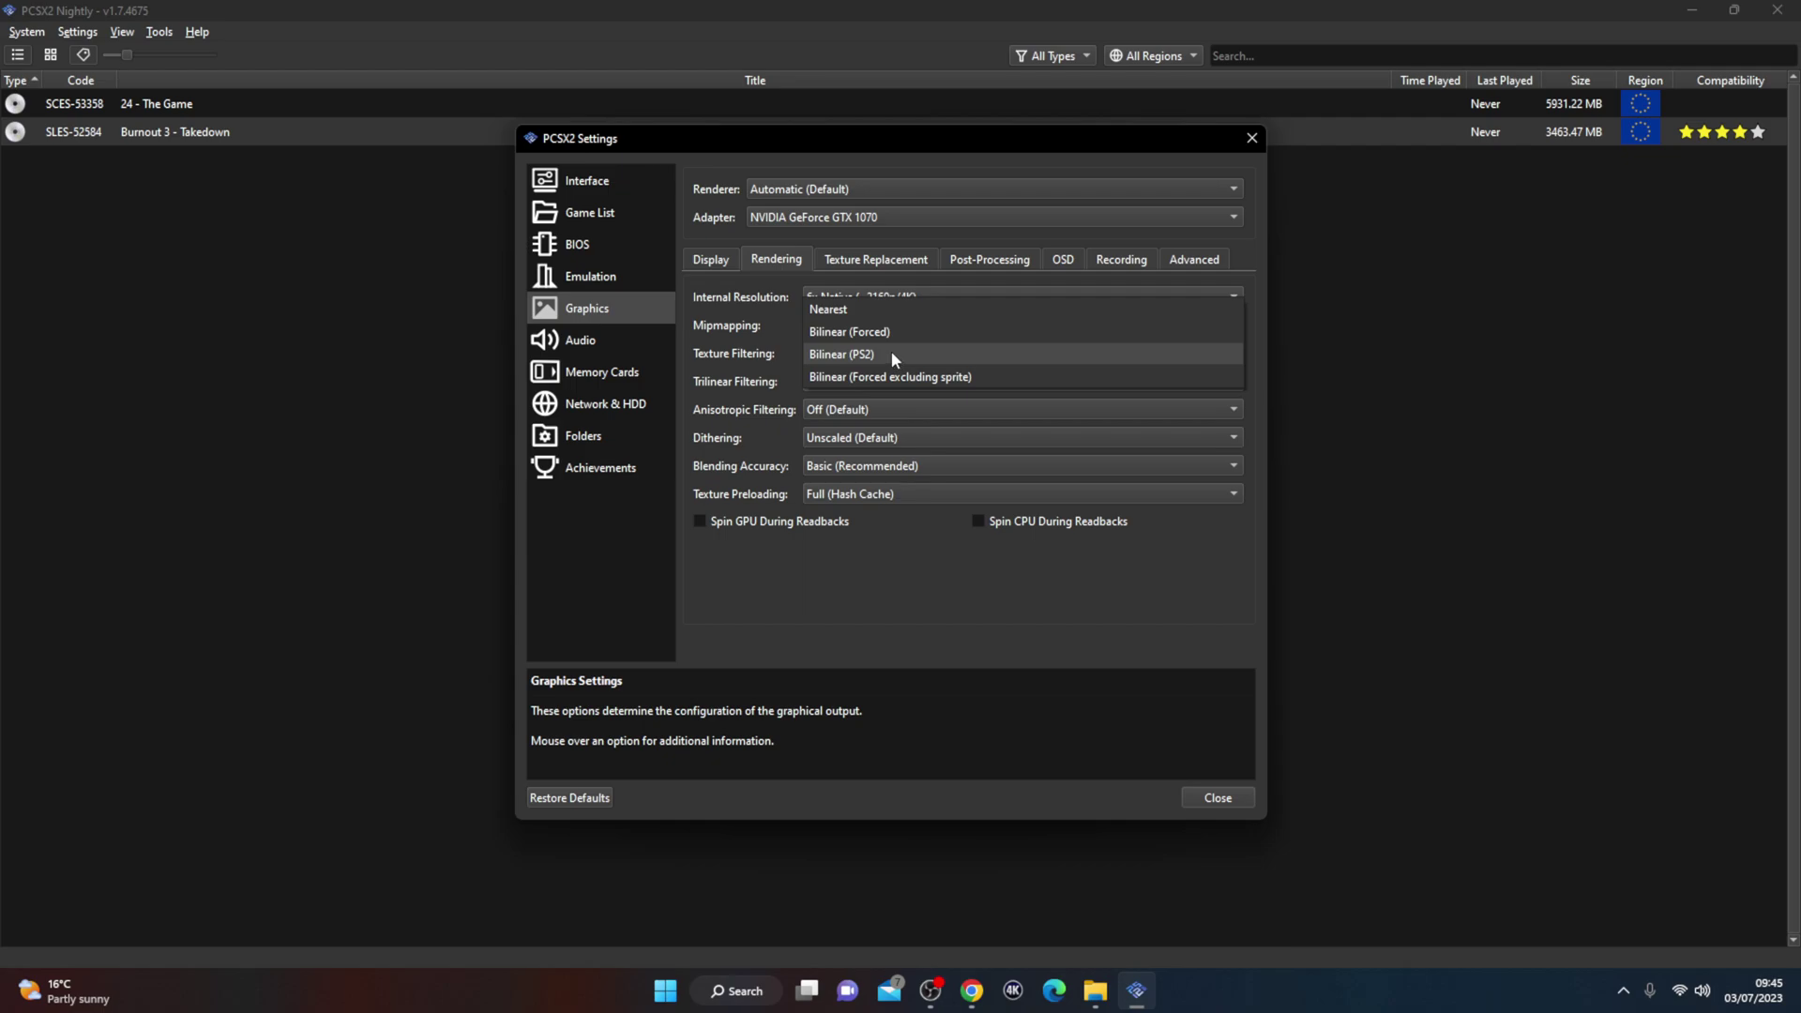
{"action": "left_click", "coordinate": [893, 355]}
{"action": "left_click", "coordinate": [899, 382]}
{"action": "left_click", "coordinate": [898, 381]}
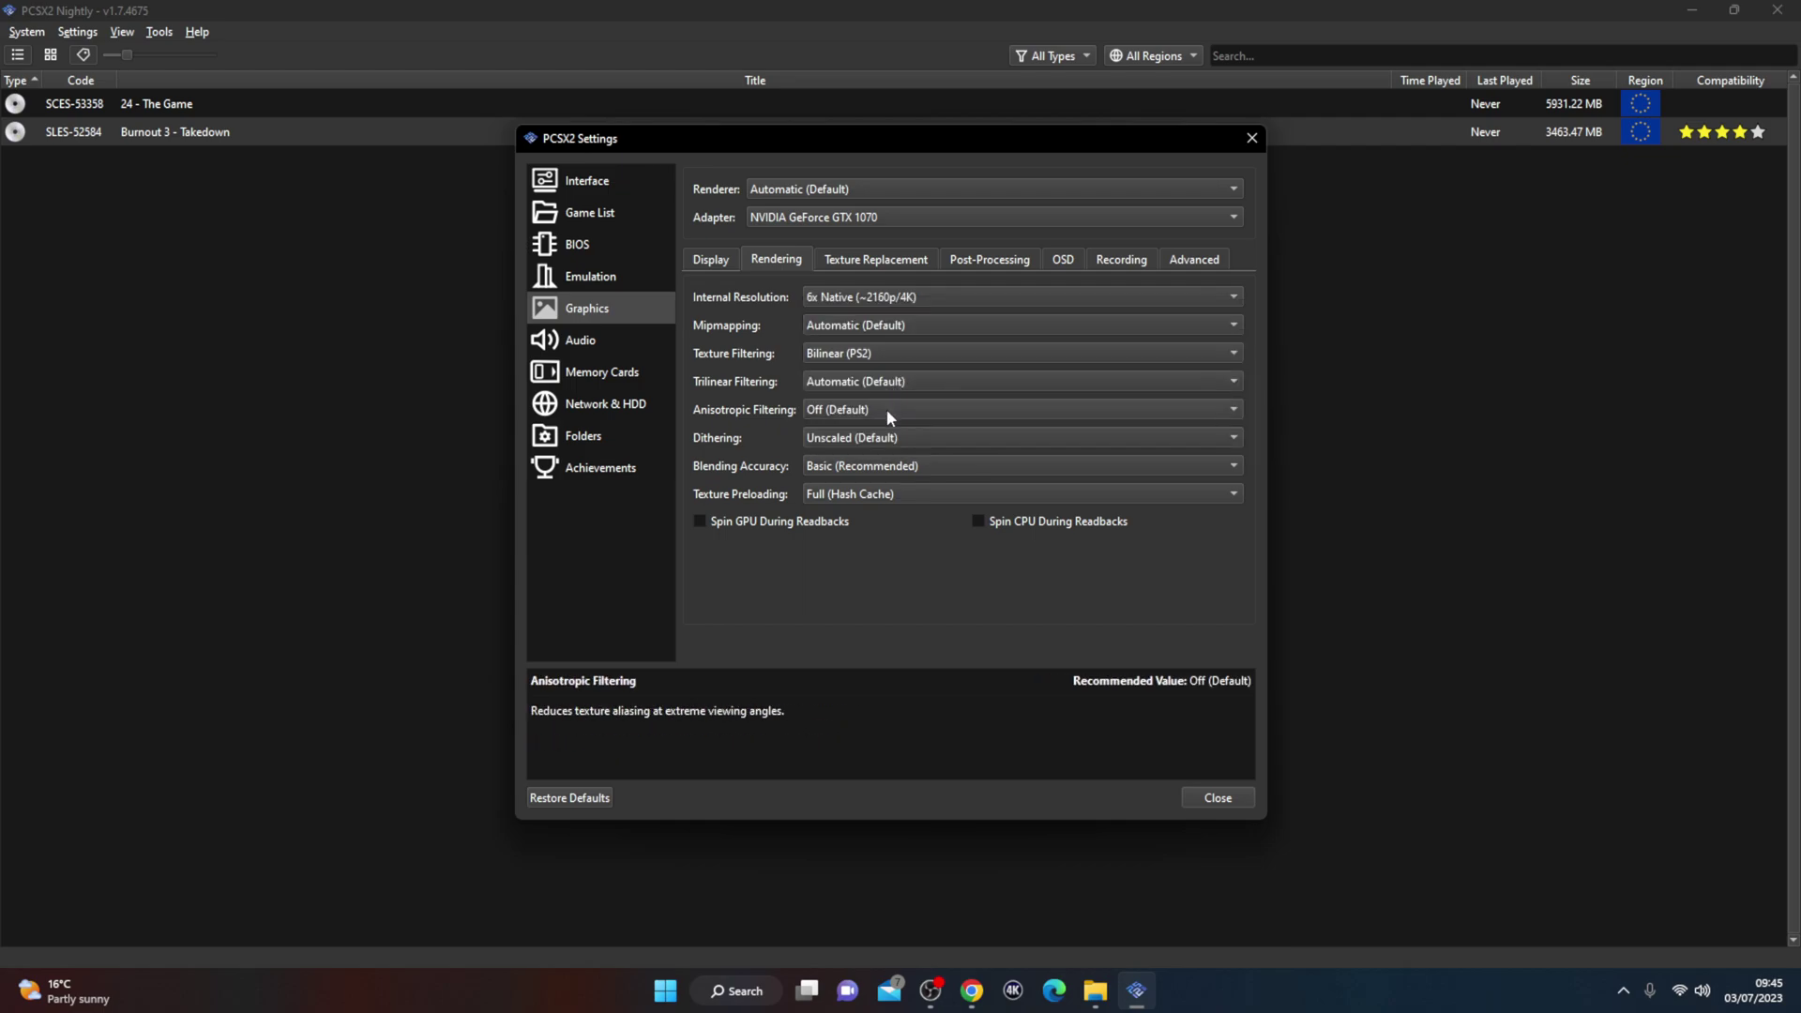
{"action": "left_click", "coordinate": [886, 409]}
{"action": "left_click", "coordinate": [886, 408]}
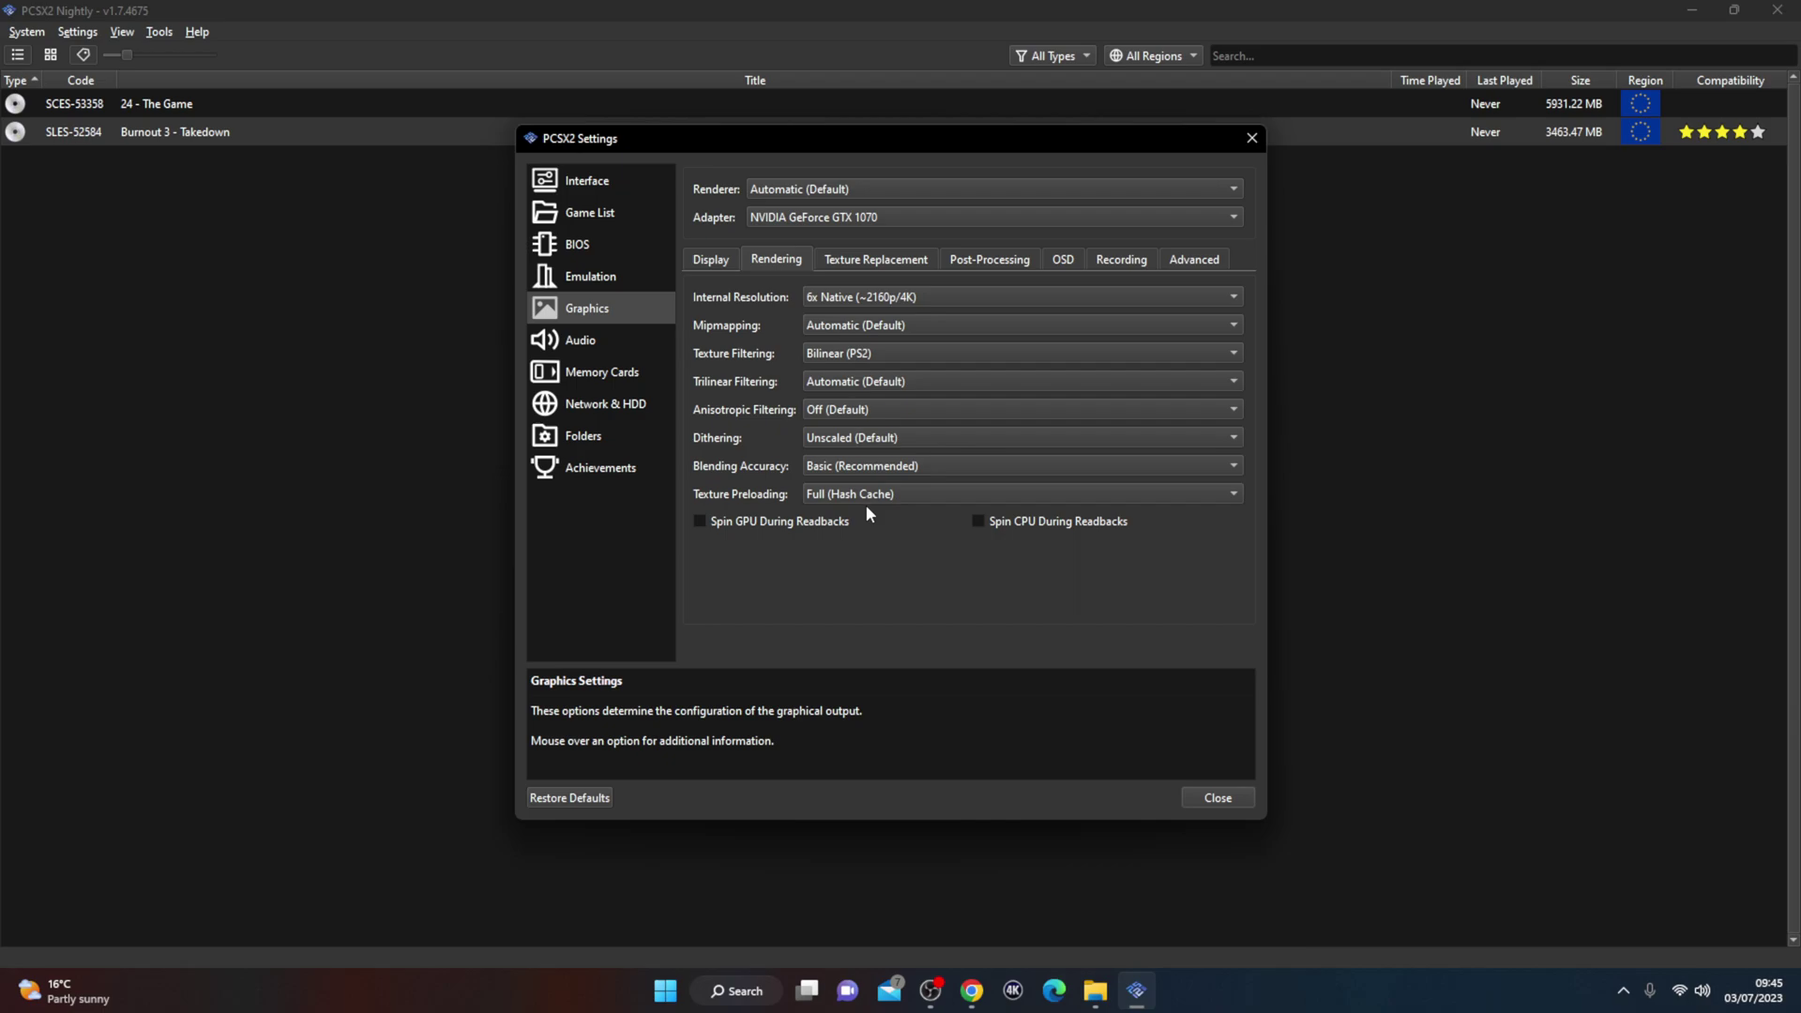
{"action": "left_click", "coordinate": [710, 260]}
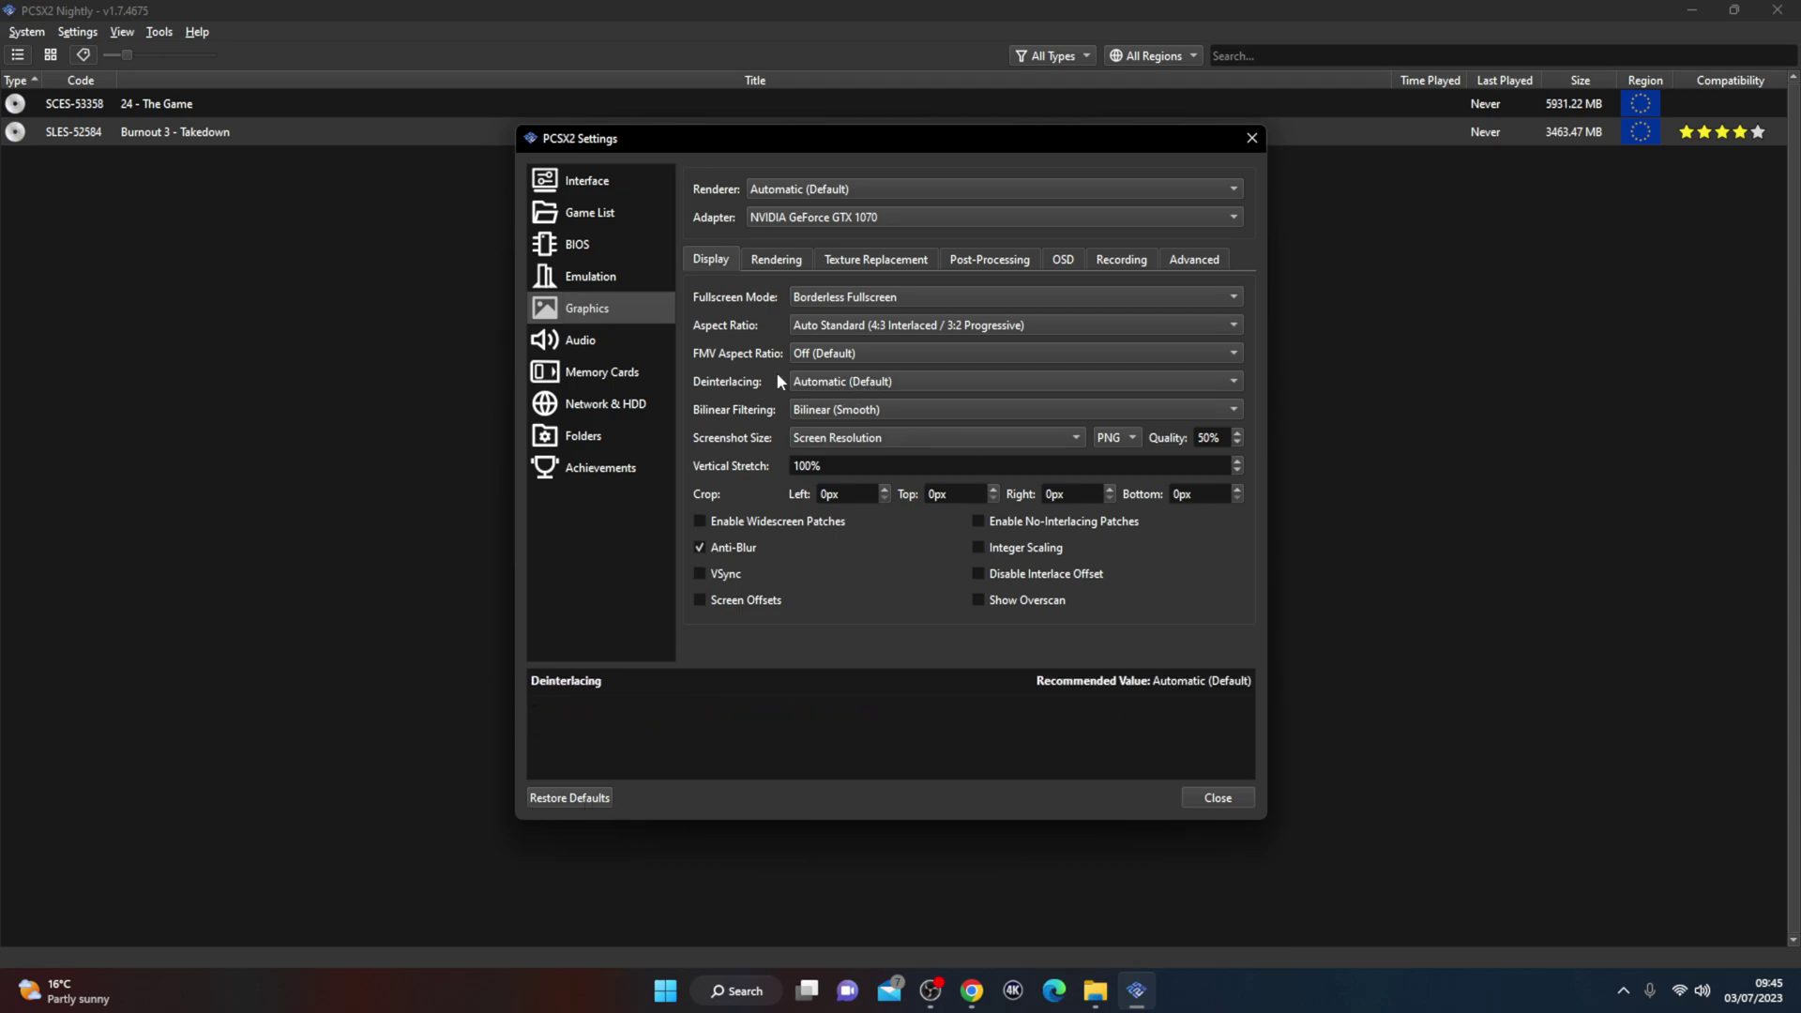
{"action": "left_click", "coordinate": [1127, 261]}
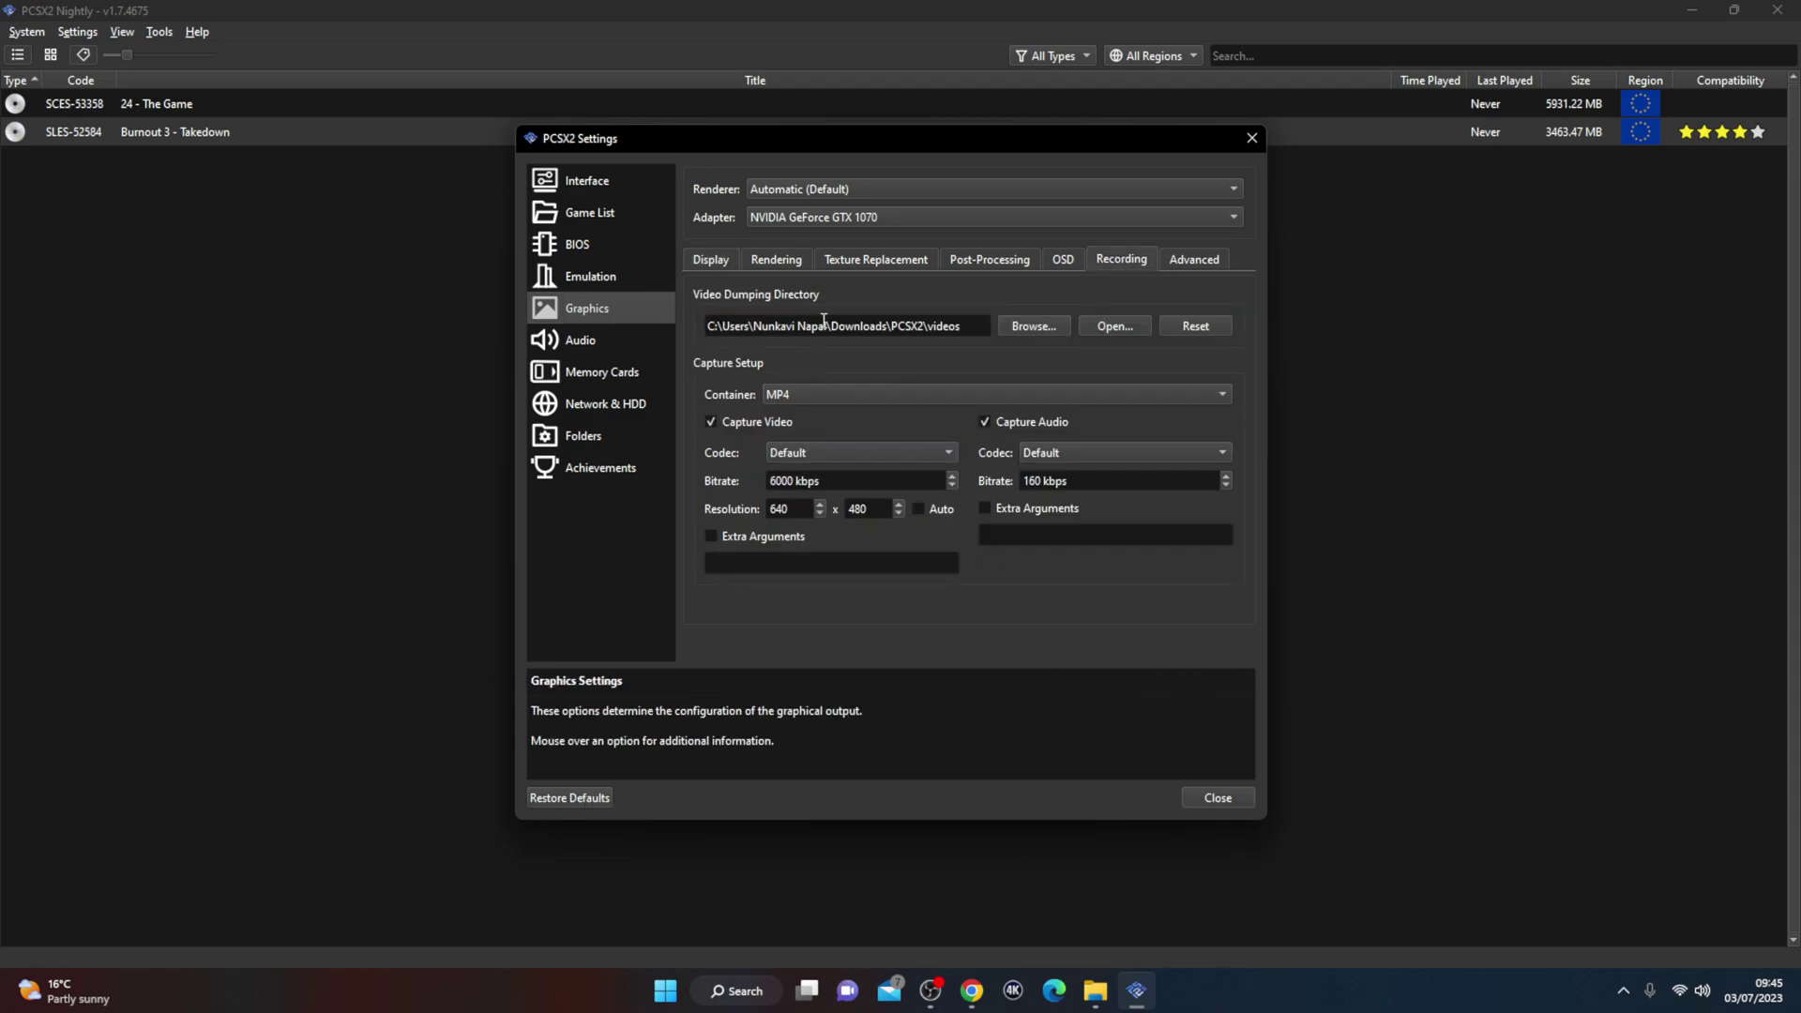
Set the memory card folder to H:\PS2 Games
{"action": "left_click", "coordinate": [623, 373]}
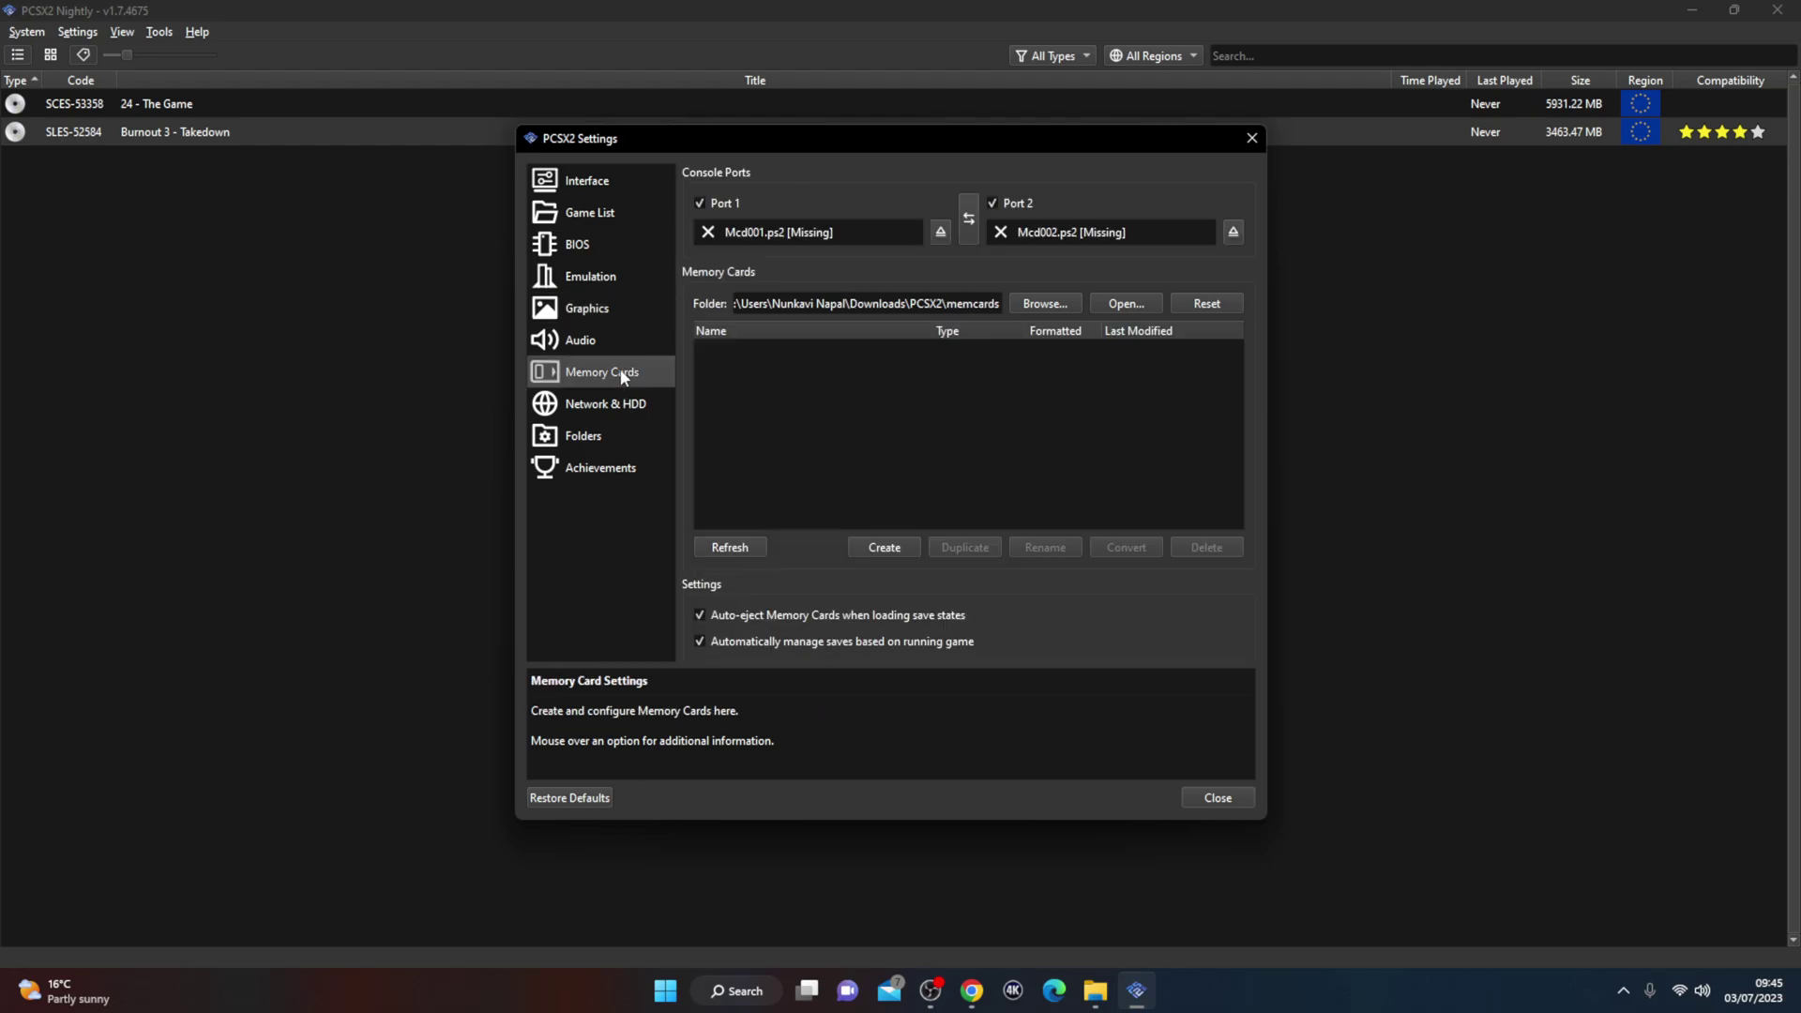
{"action": "left_click", "coordinate": [1043, 303]}
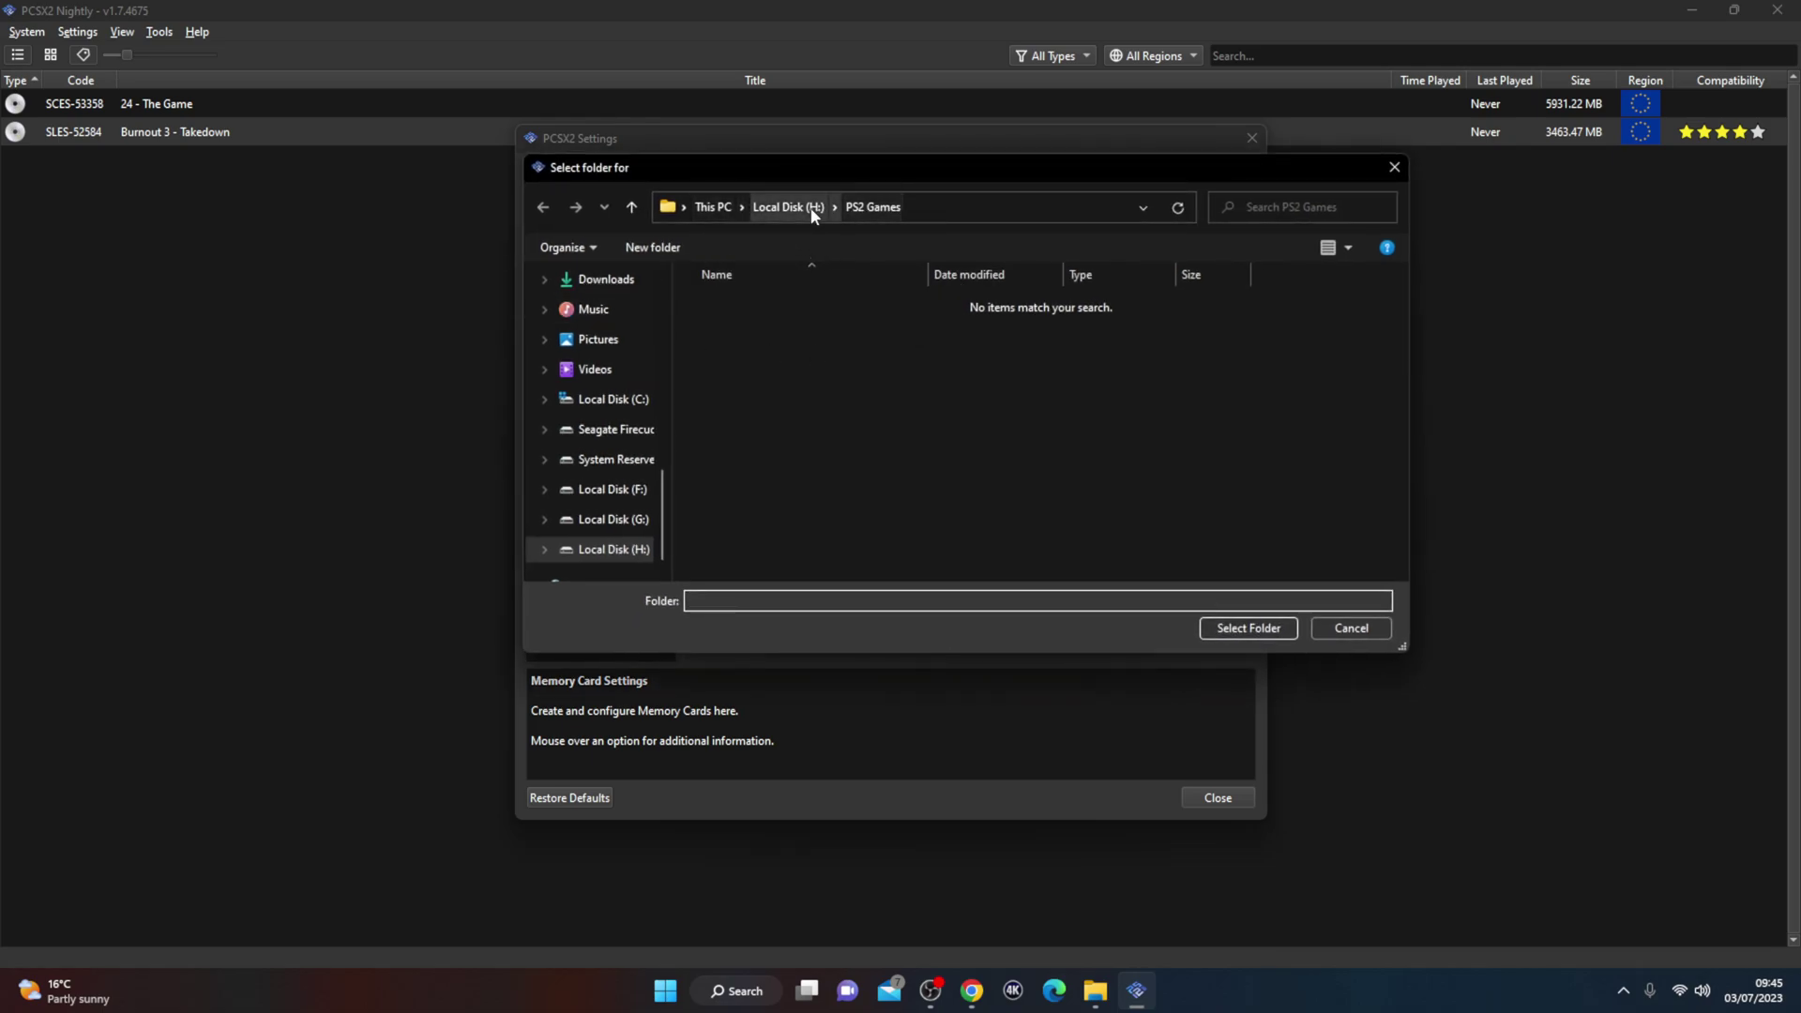
{"action": "left_click", "coordinate": [1261, 628]}
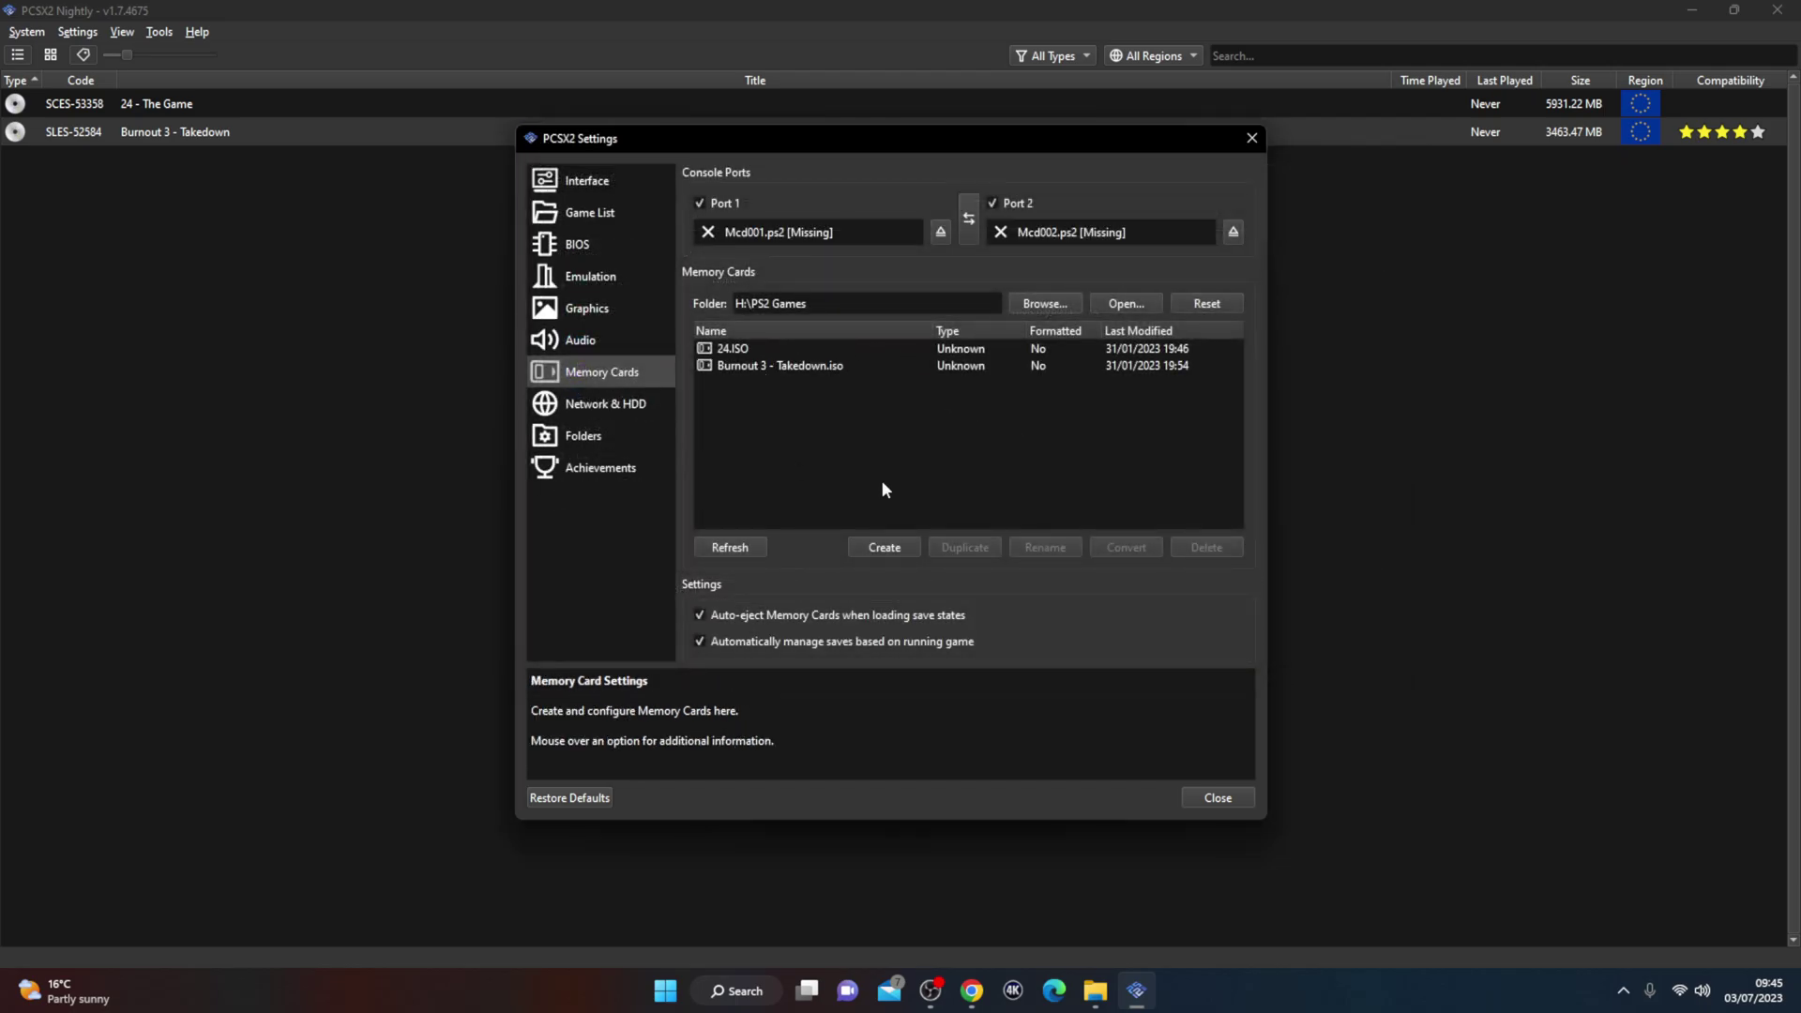
Show the interface settings, close the settings window and launch Burnout 3 - Takedown from the game list
{"action": "left_click", "coordinate": [593, 186]}
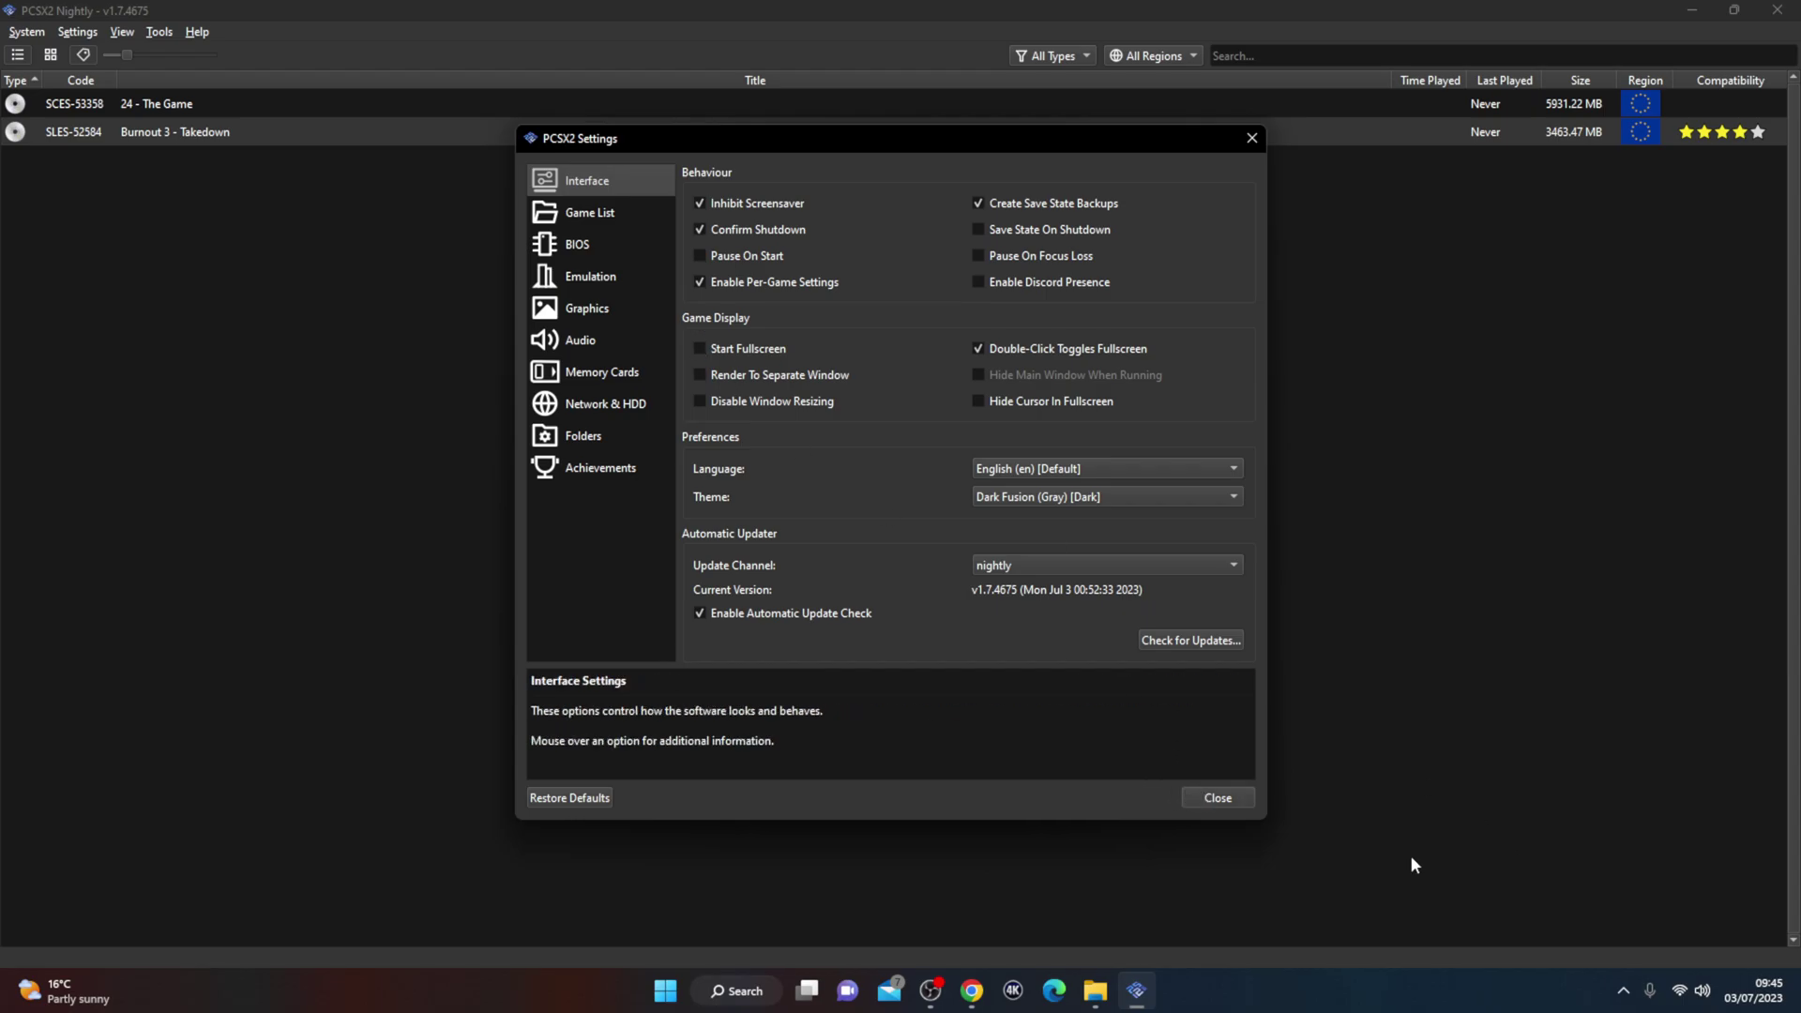
{"action": "left_click", "coordinate": [1217, 797]}
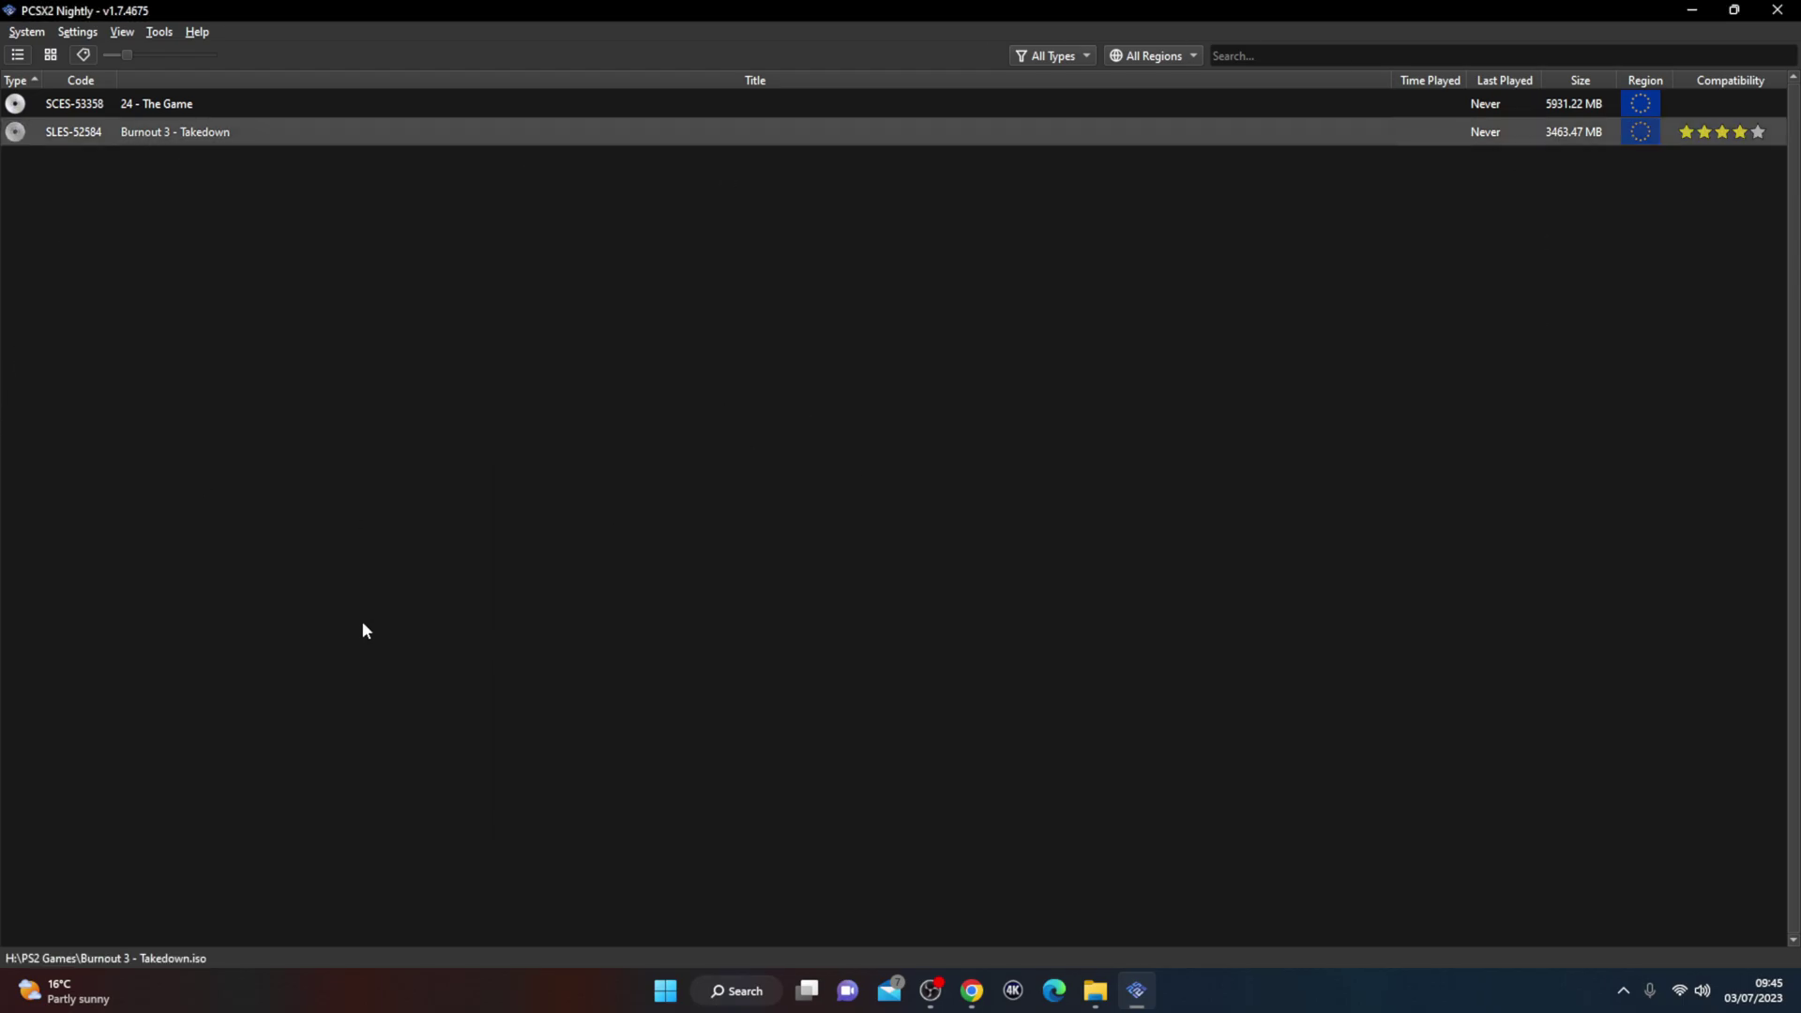
{"action": "double_click", "coordinate": [183, 133]}
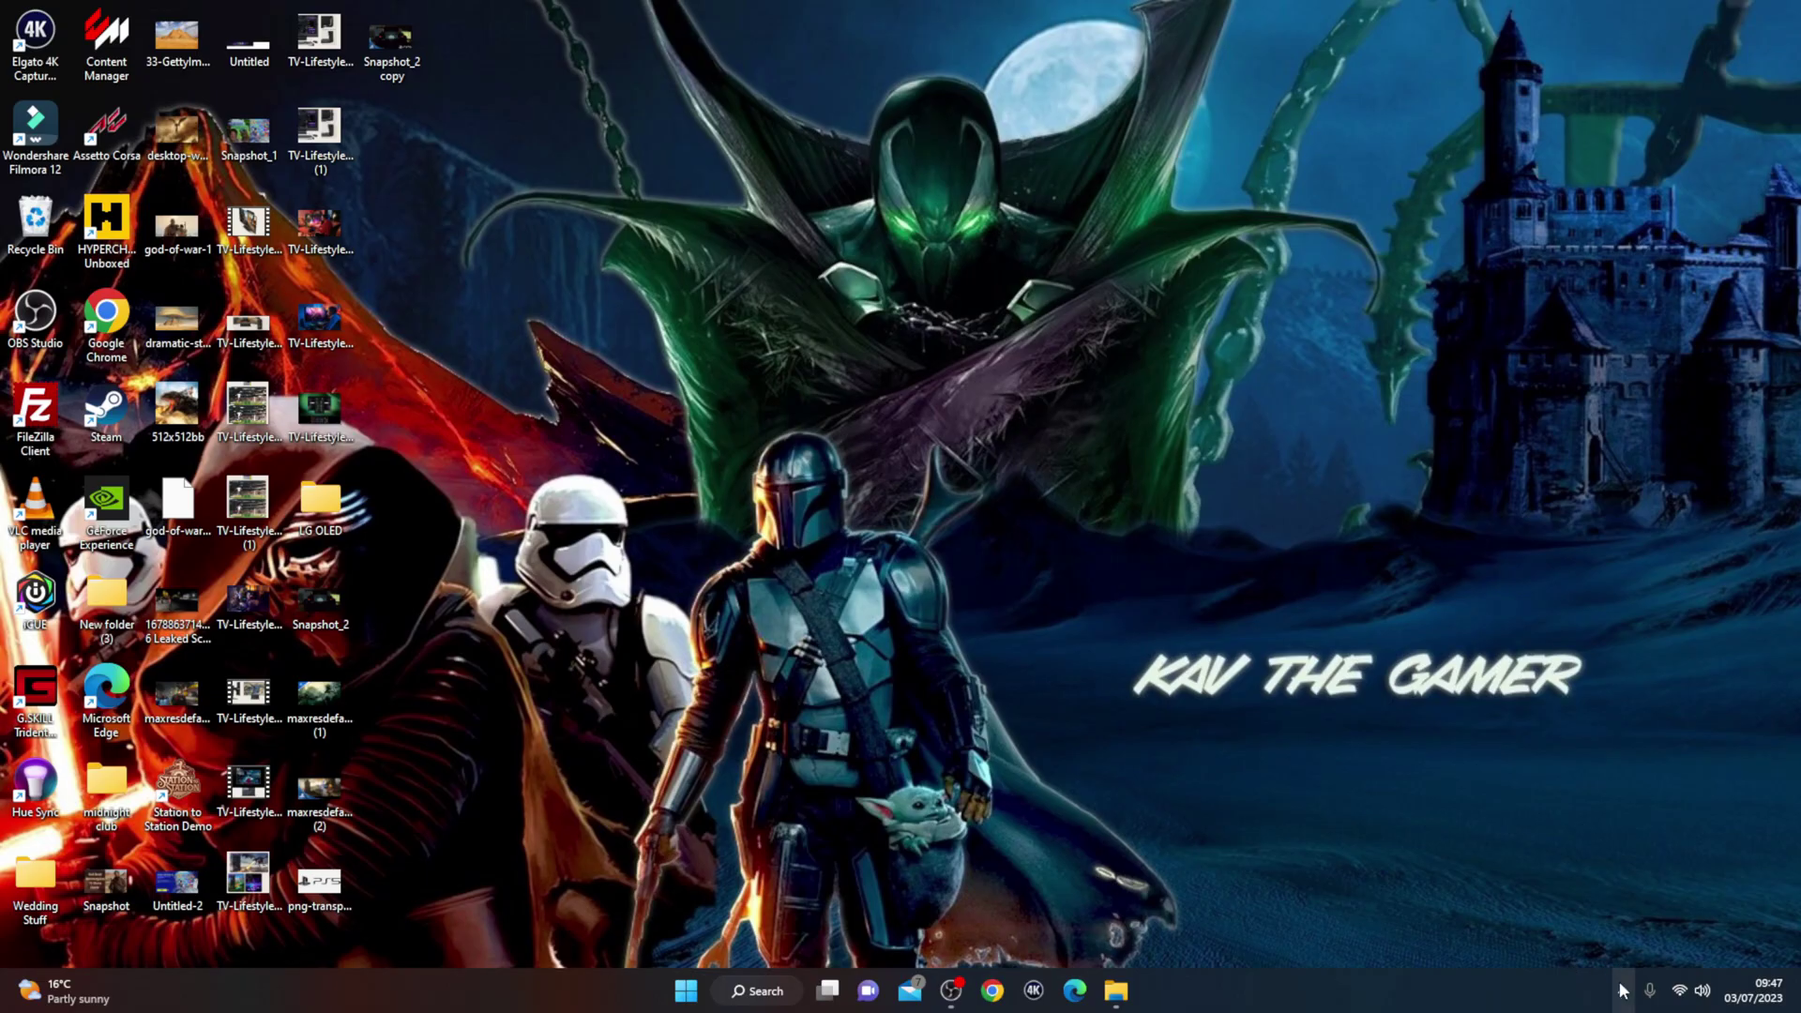
Add the DualSense Wireless Controller as a new Bluetooth device in Windows and finish the pairing
{"action": "left_click", "coordinate": [1623, 990]}
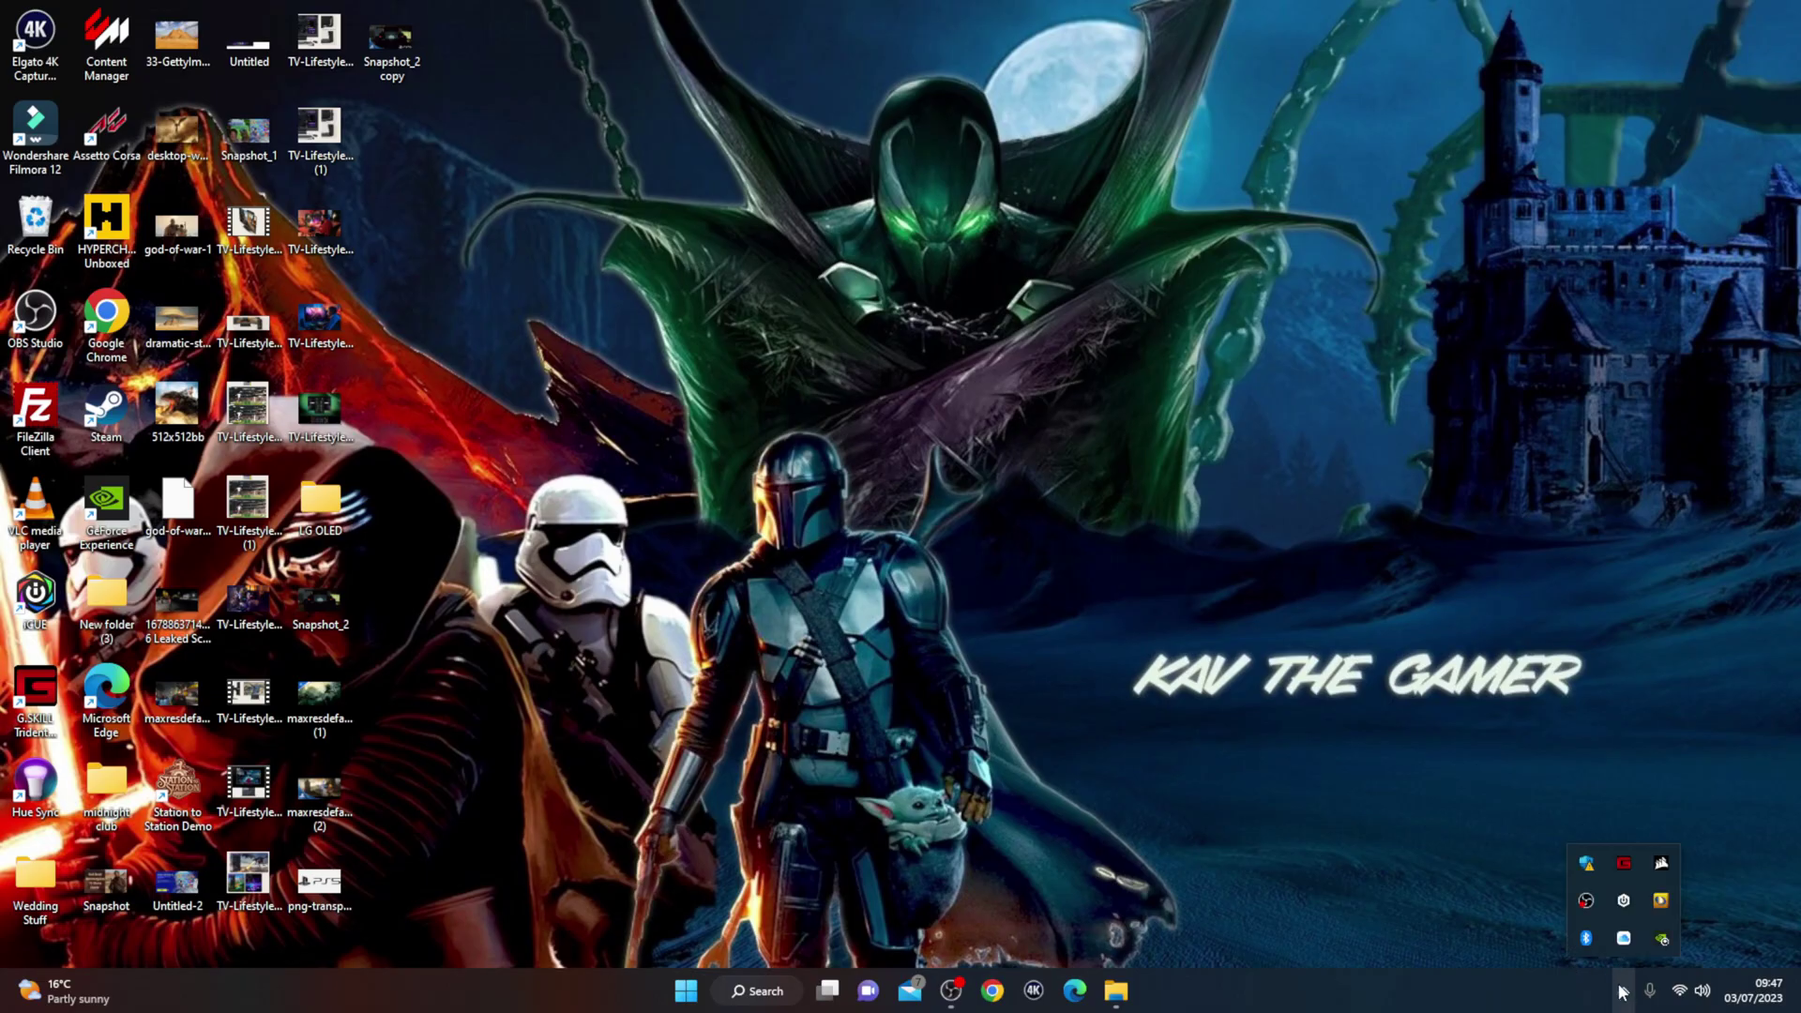
{"action": "right_click", "coordinate": [1587, 938]}
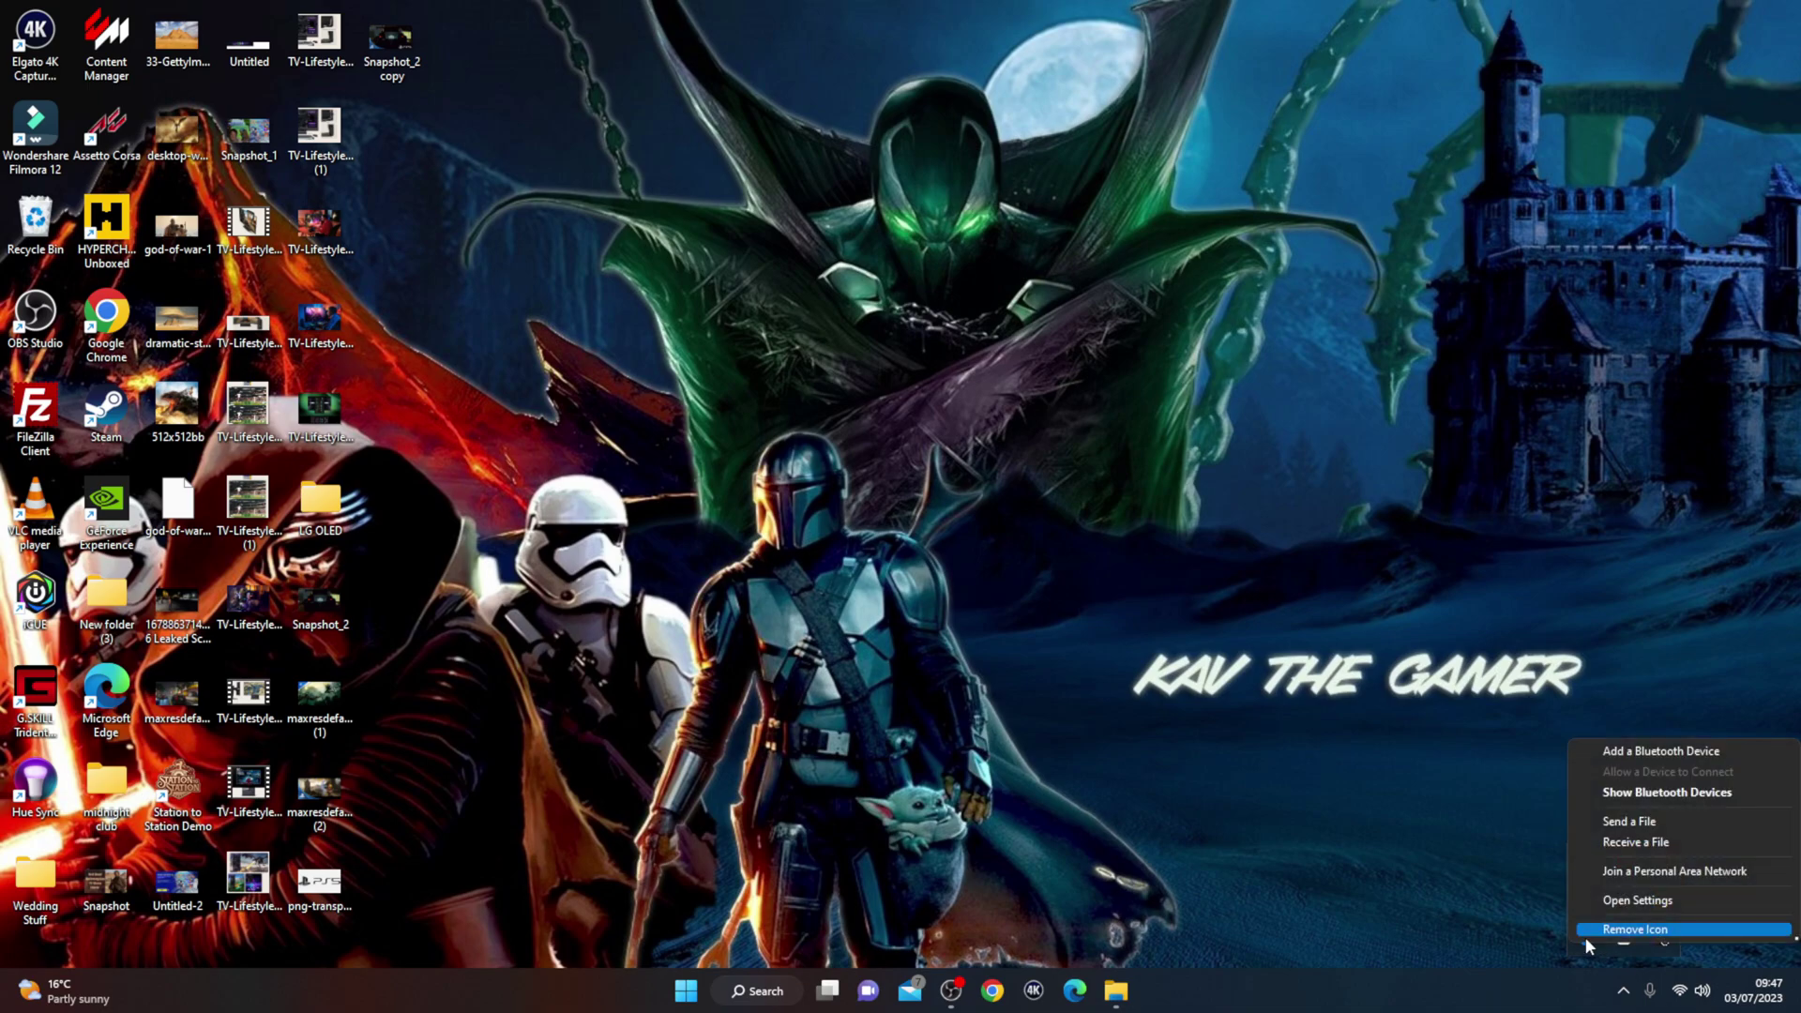
{"action": "left_click", "coordinate": [1707, 750]}
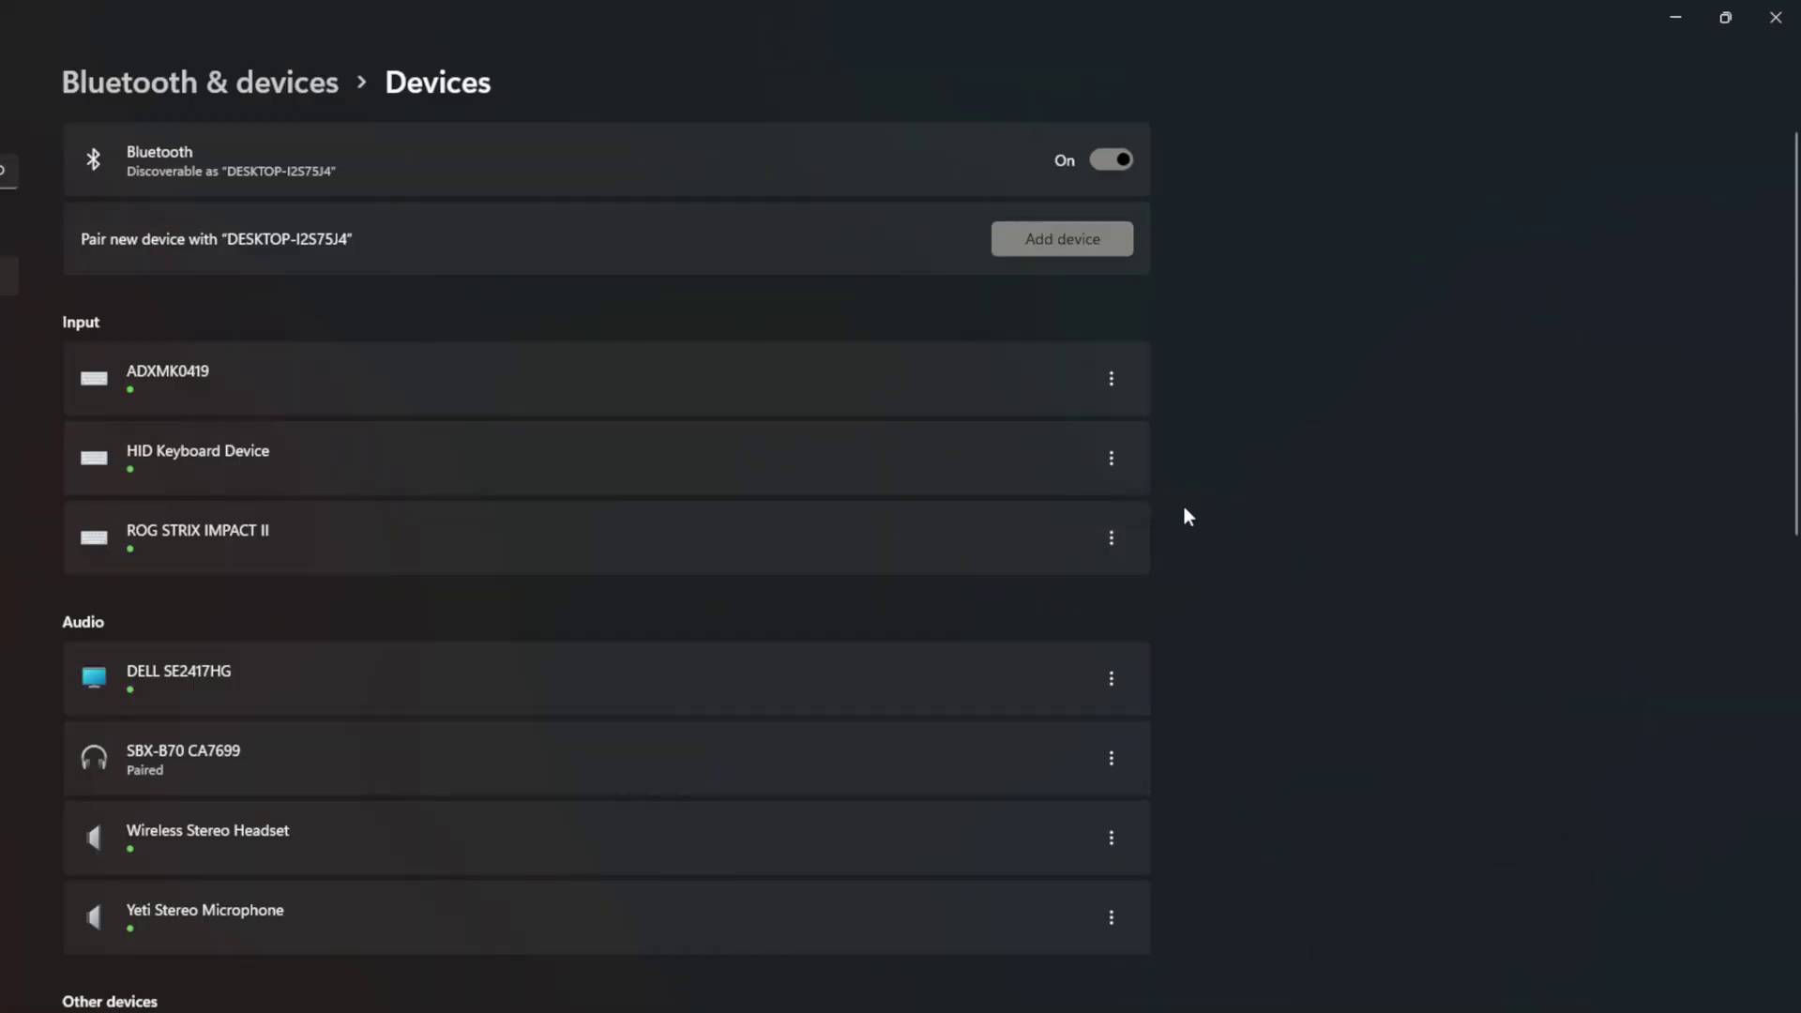
{"action": "left_click", "coordinate": [1077, 238]}
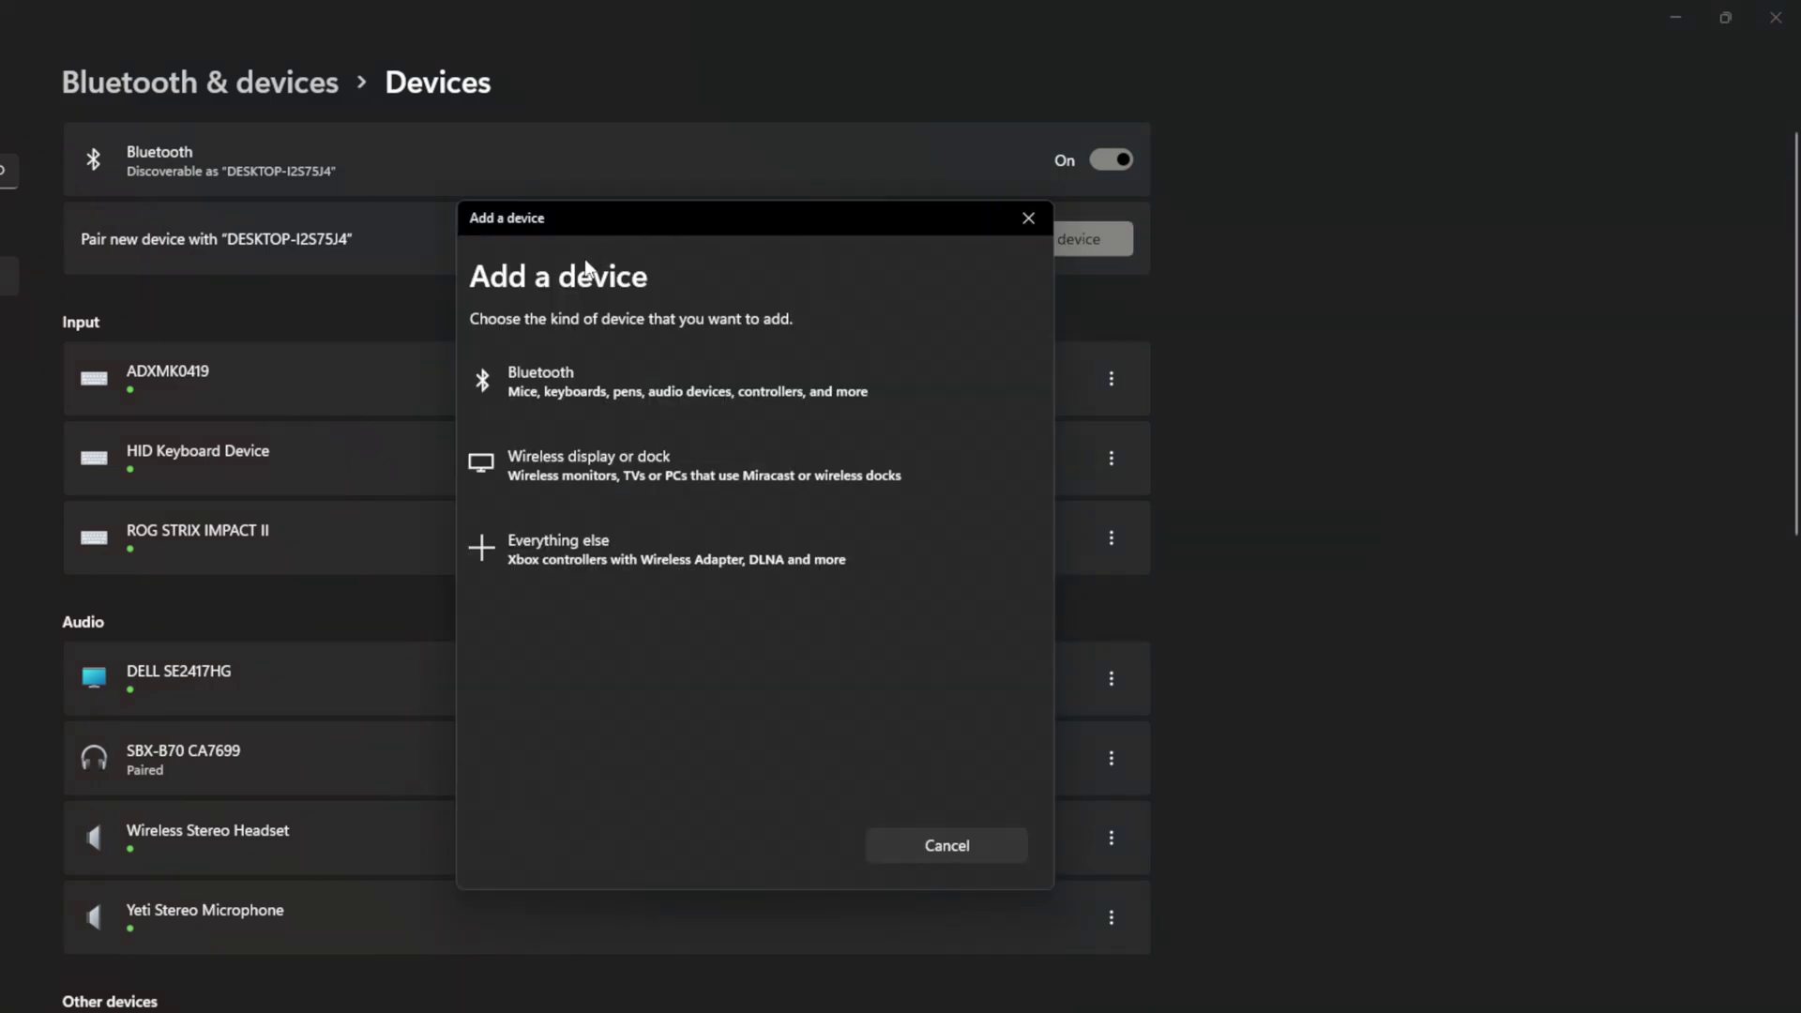
{"action": "left_click", "coordinate": [842, 388]}
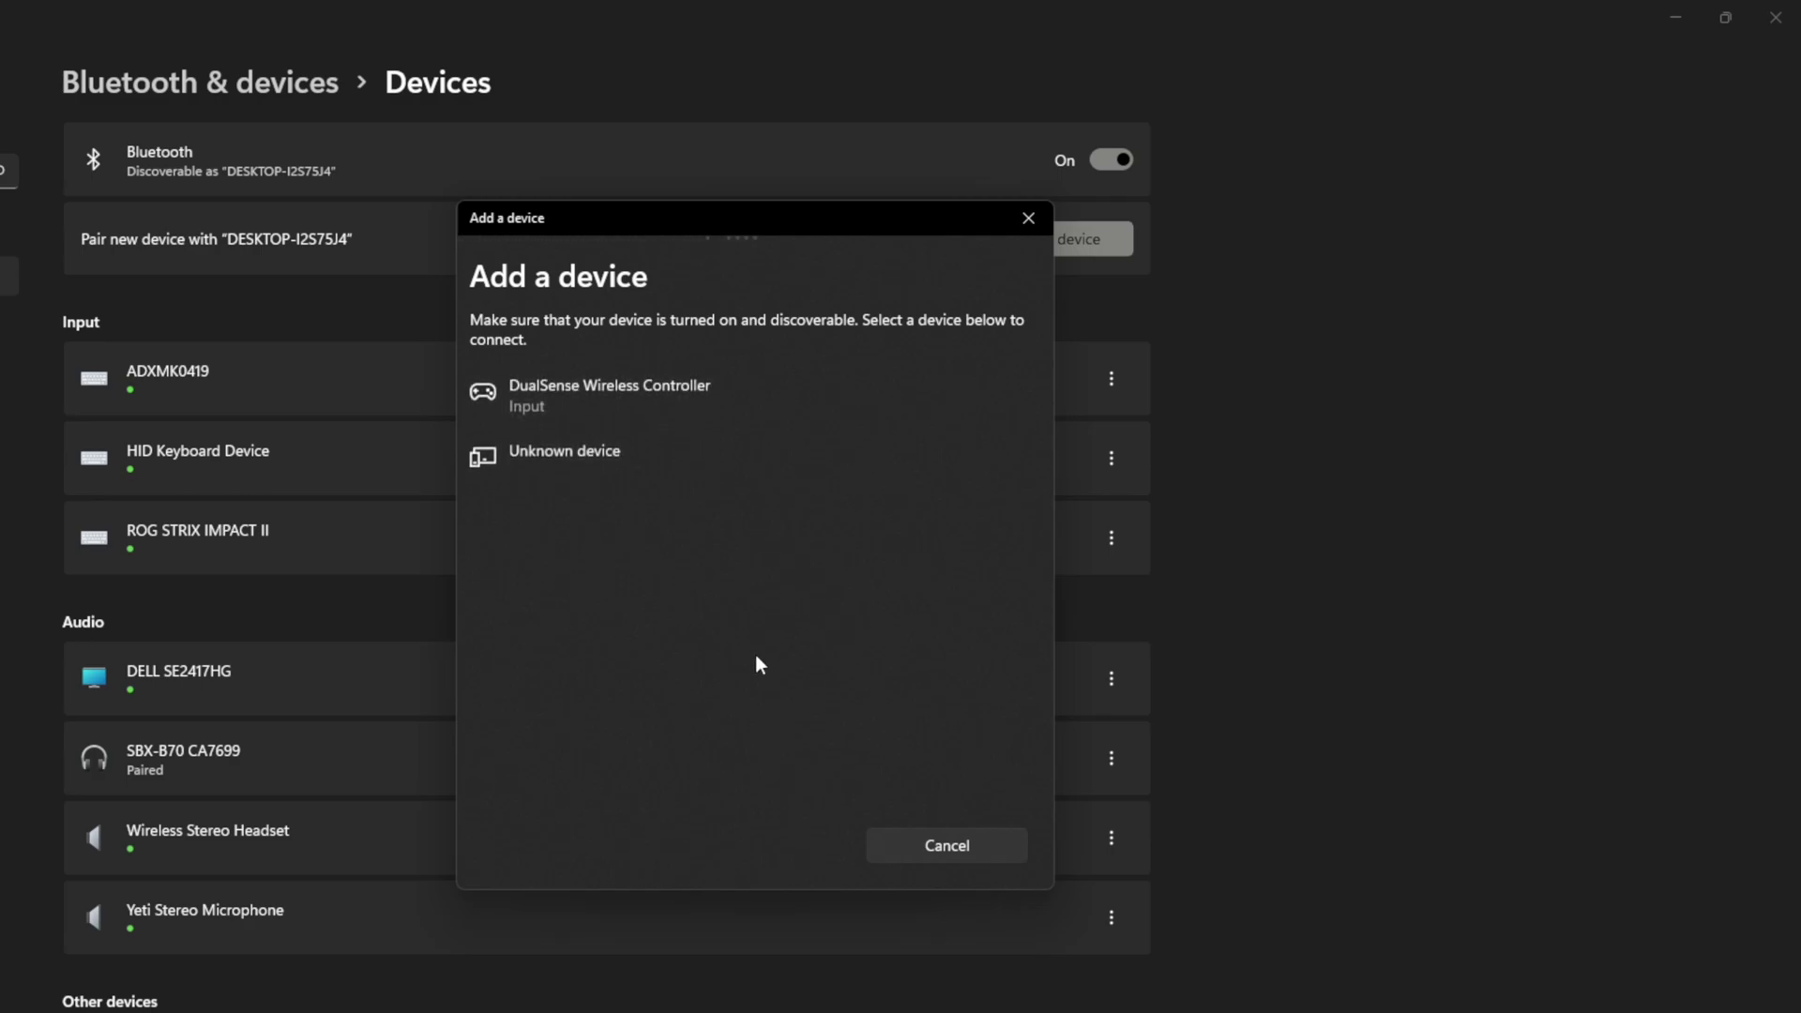
{"action": "left_click", "coordinate": [580, 413]}
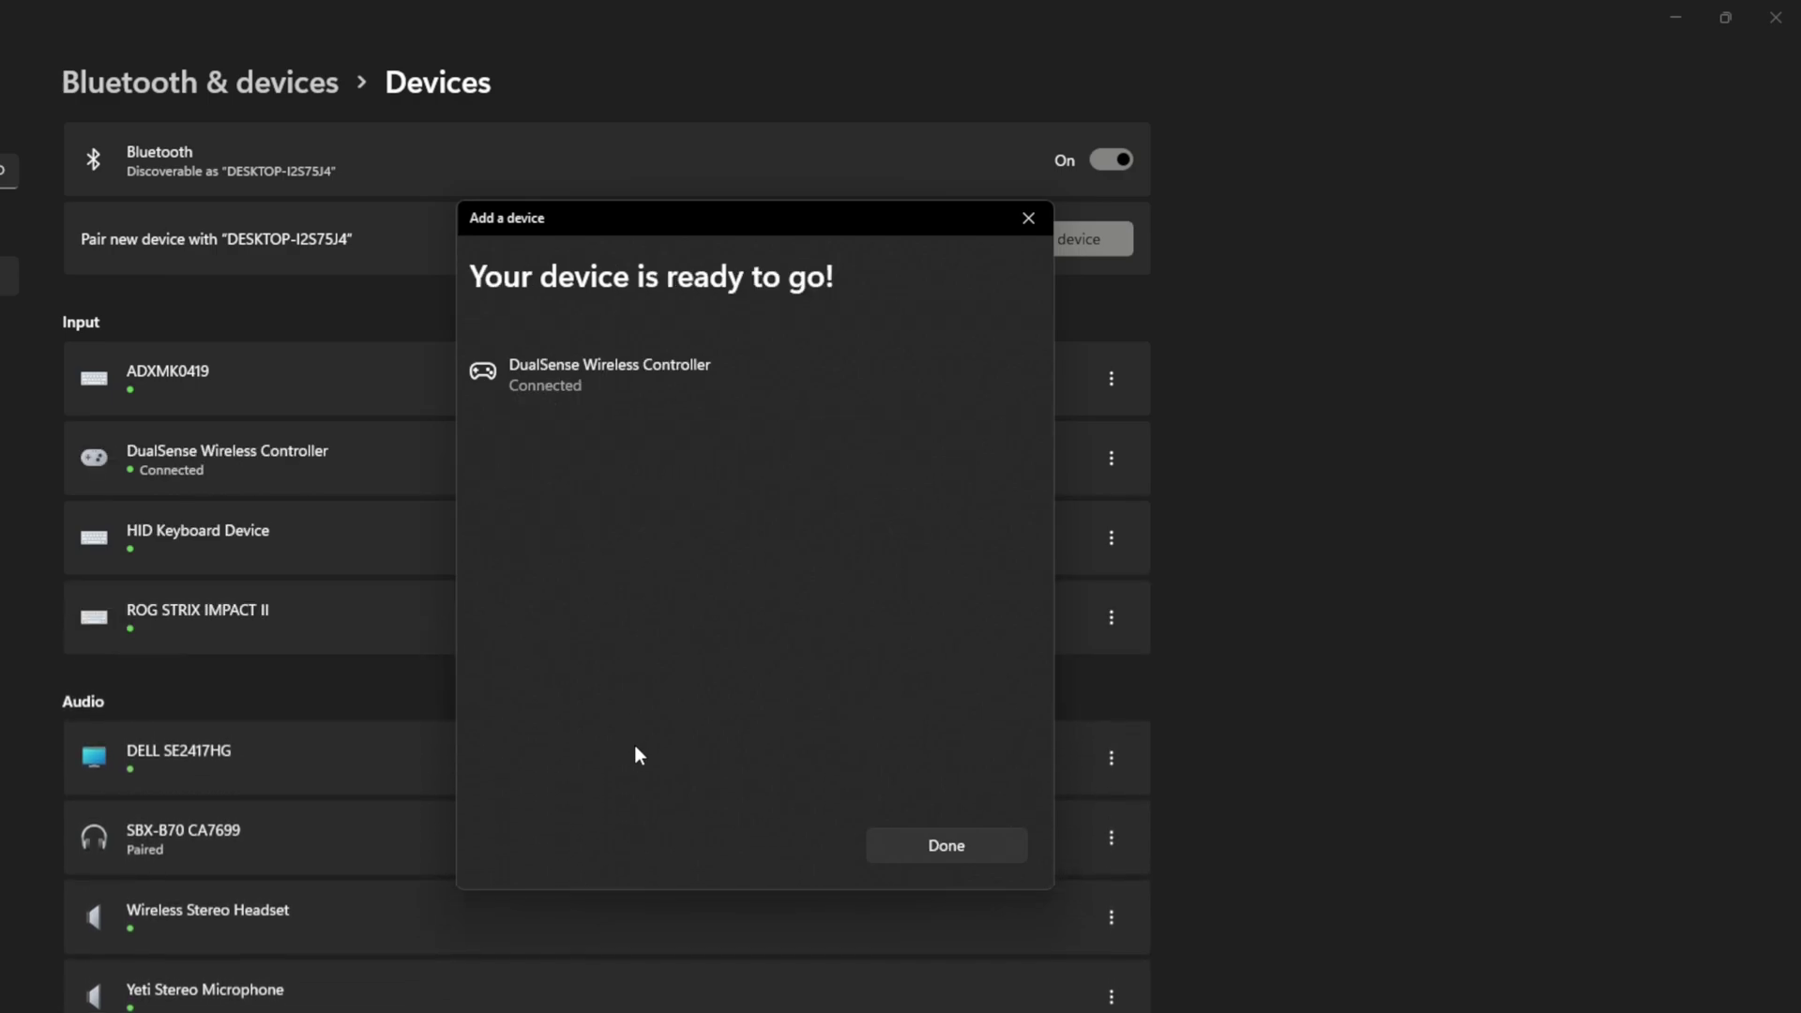
{"action": "left_click", "coordinate": [942, 844]}
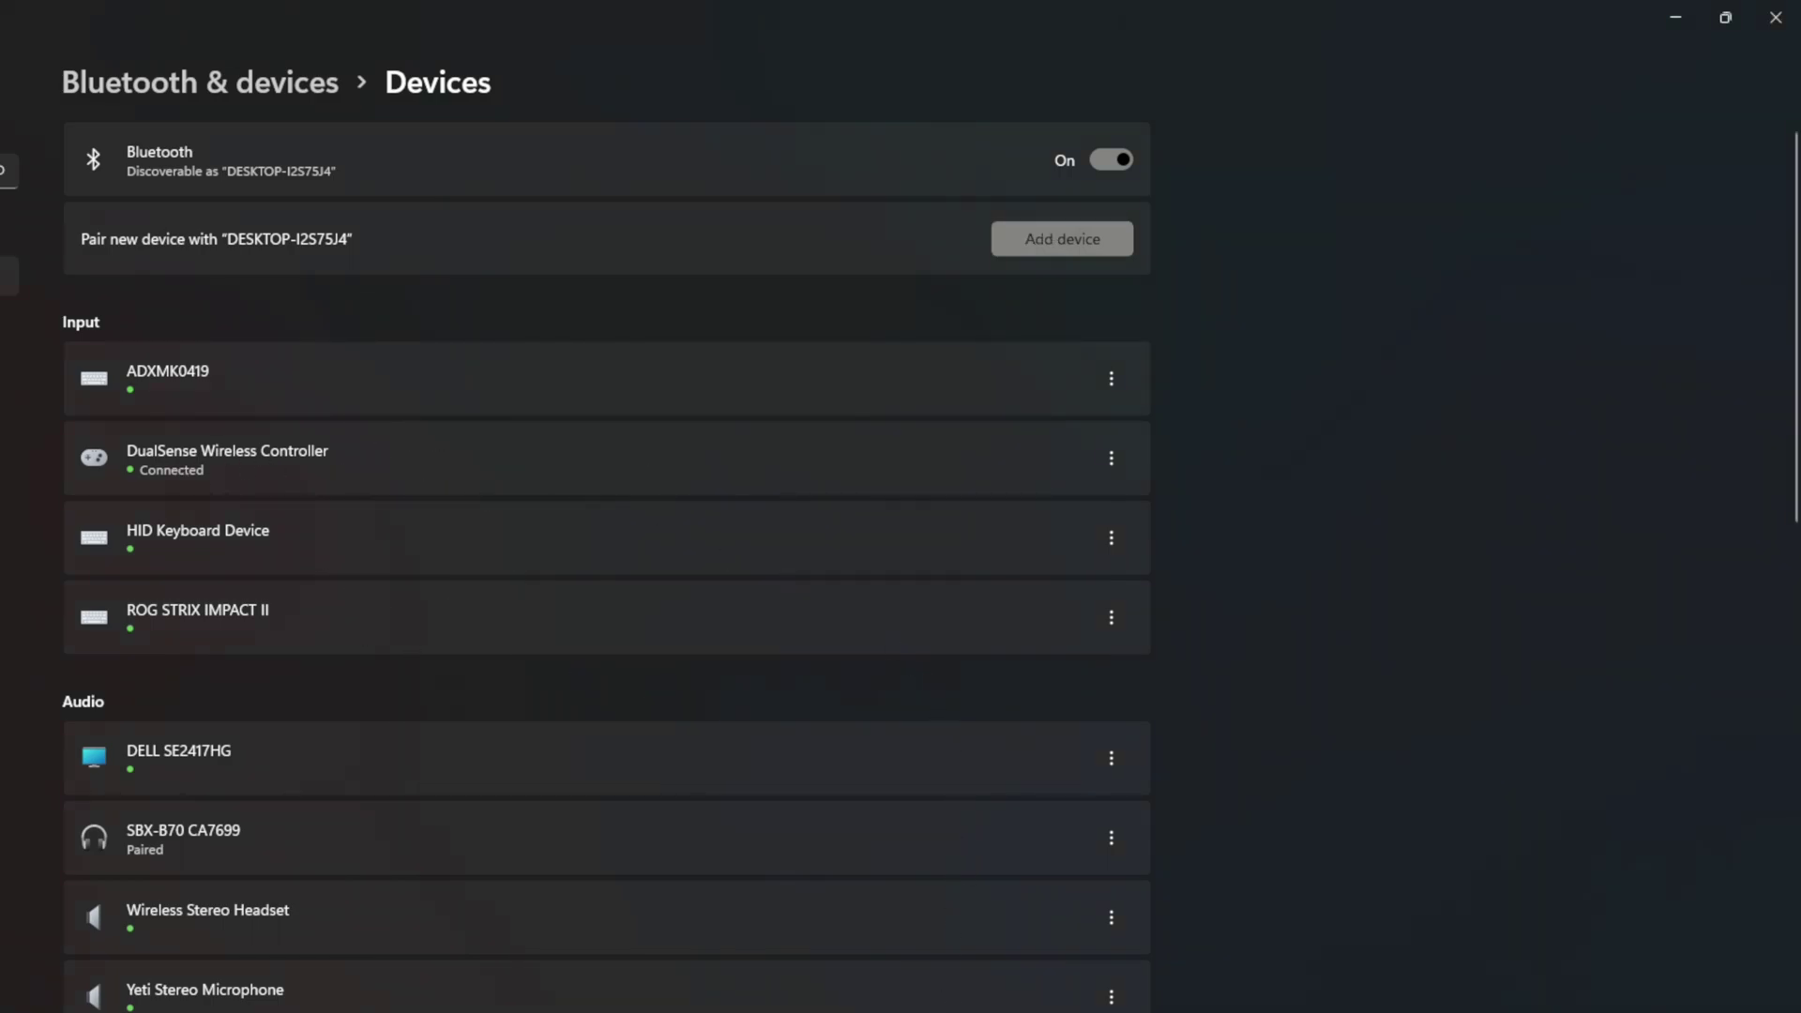
Search Windows for PCSX2 to switch back to the emulator
{"action": "key", "text": "super"}
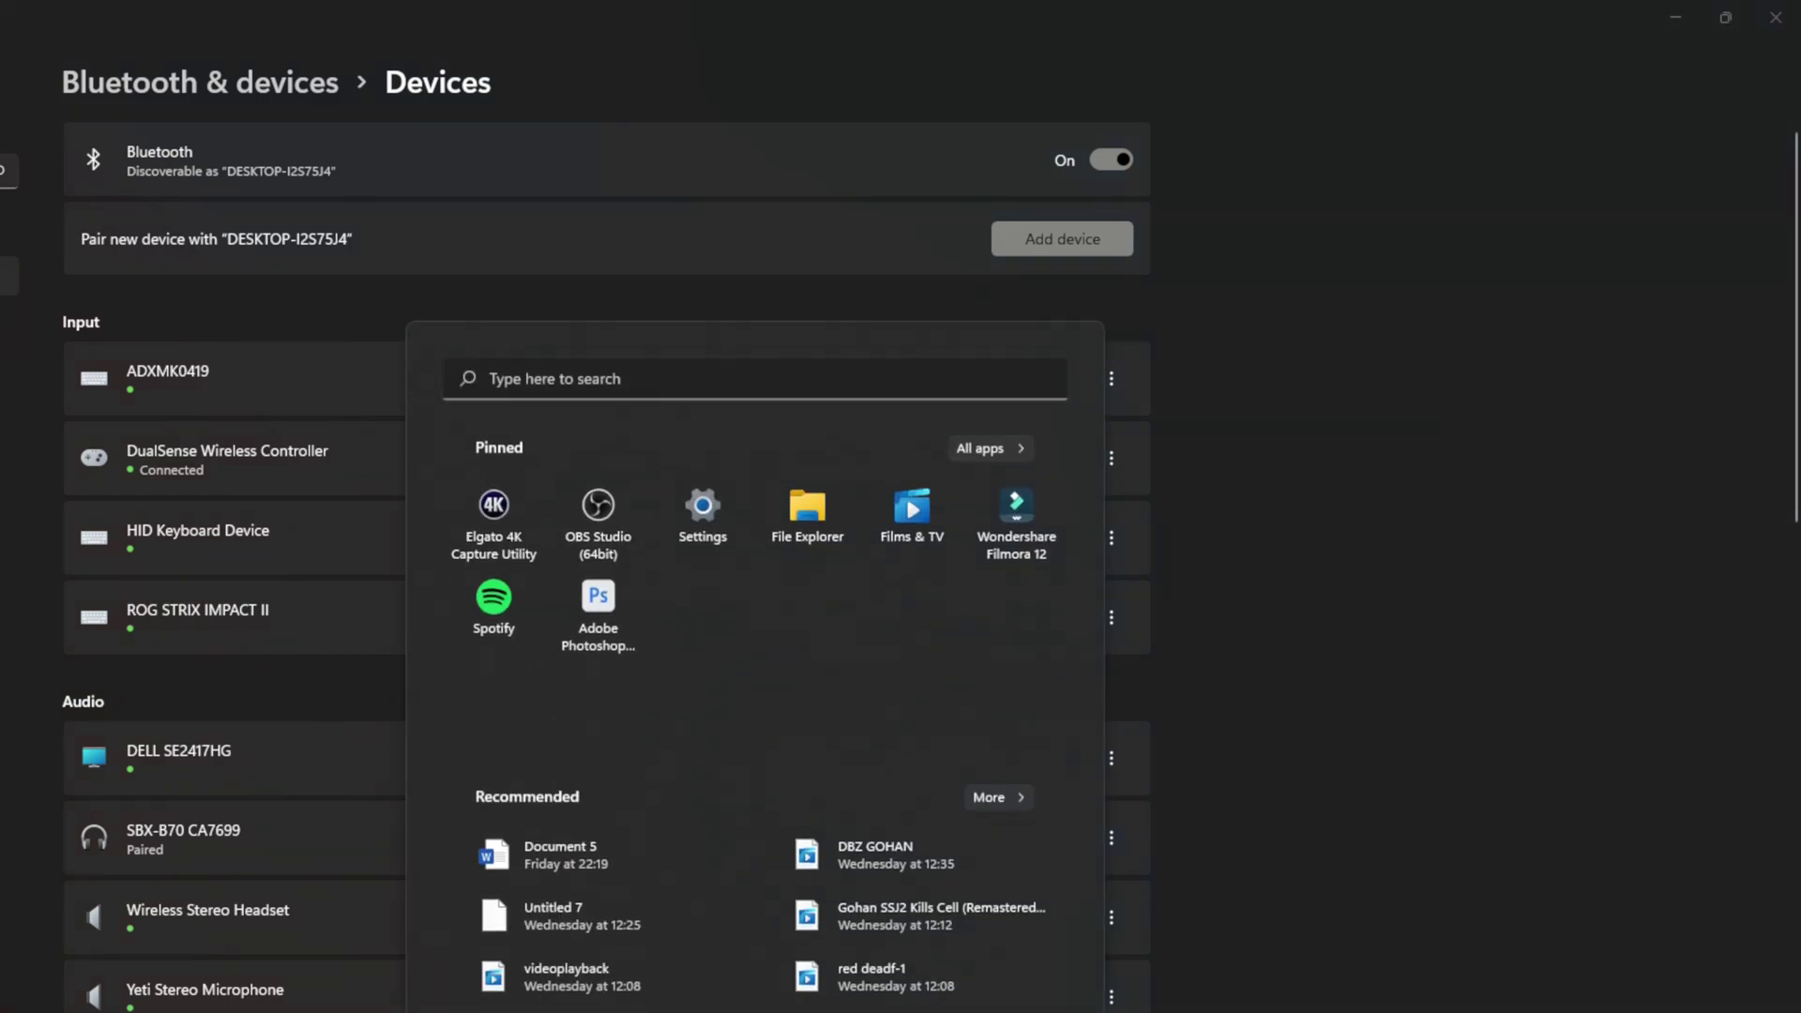
{"action": "left_click", "coordinate": [653, 366]}
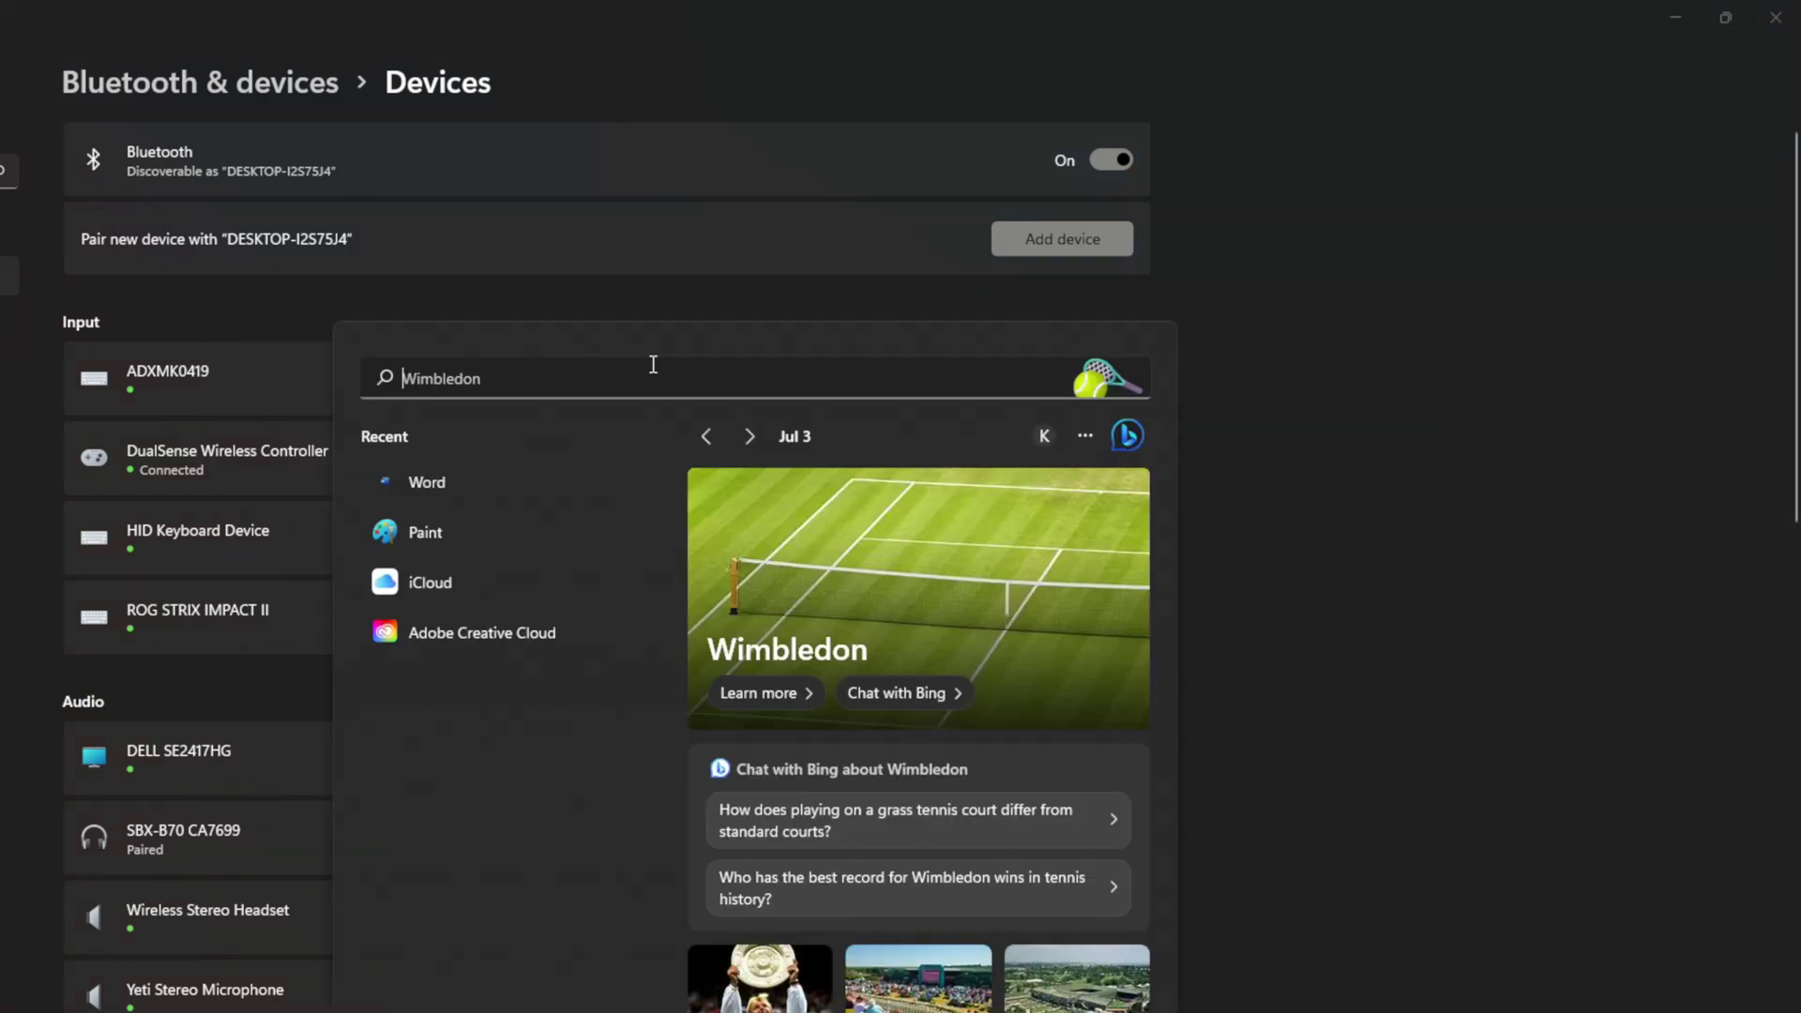
{"action": "type", "text": "PCSX2"}
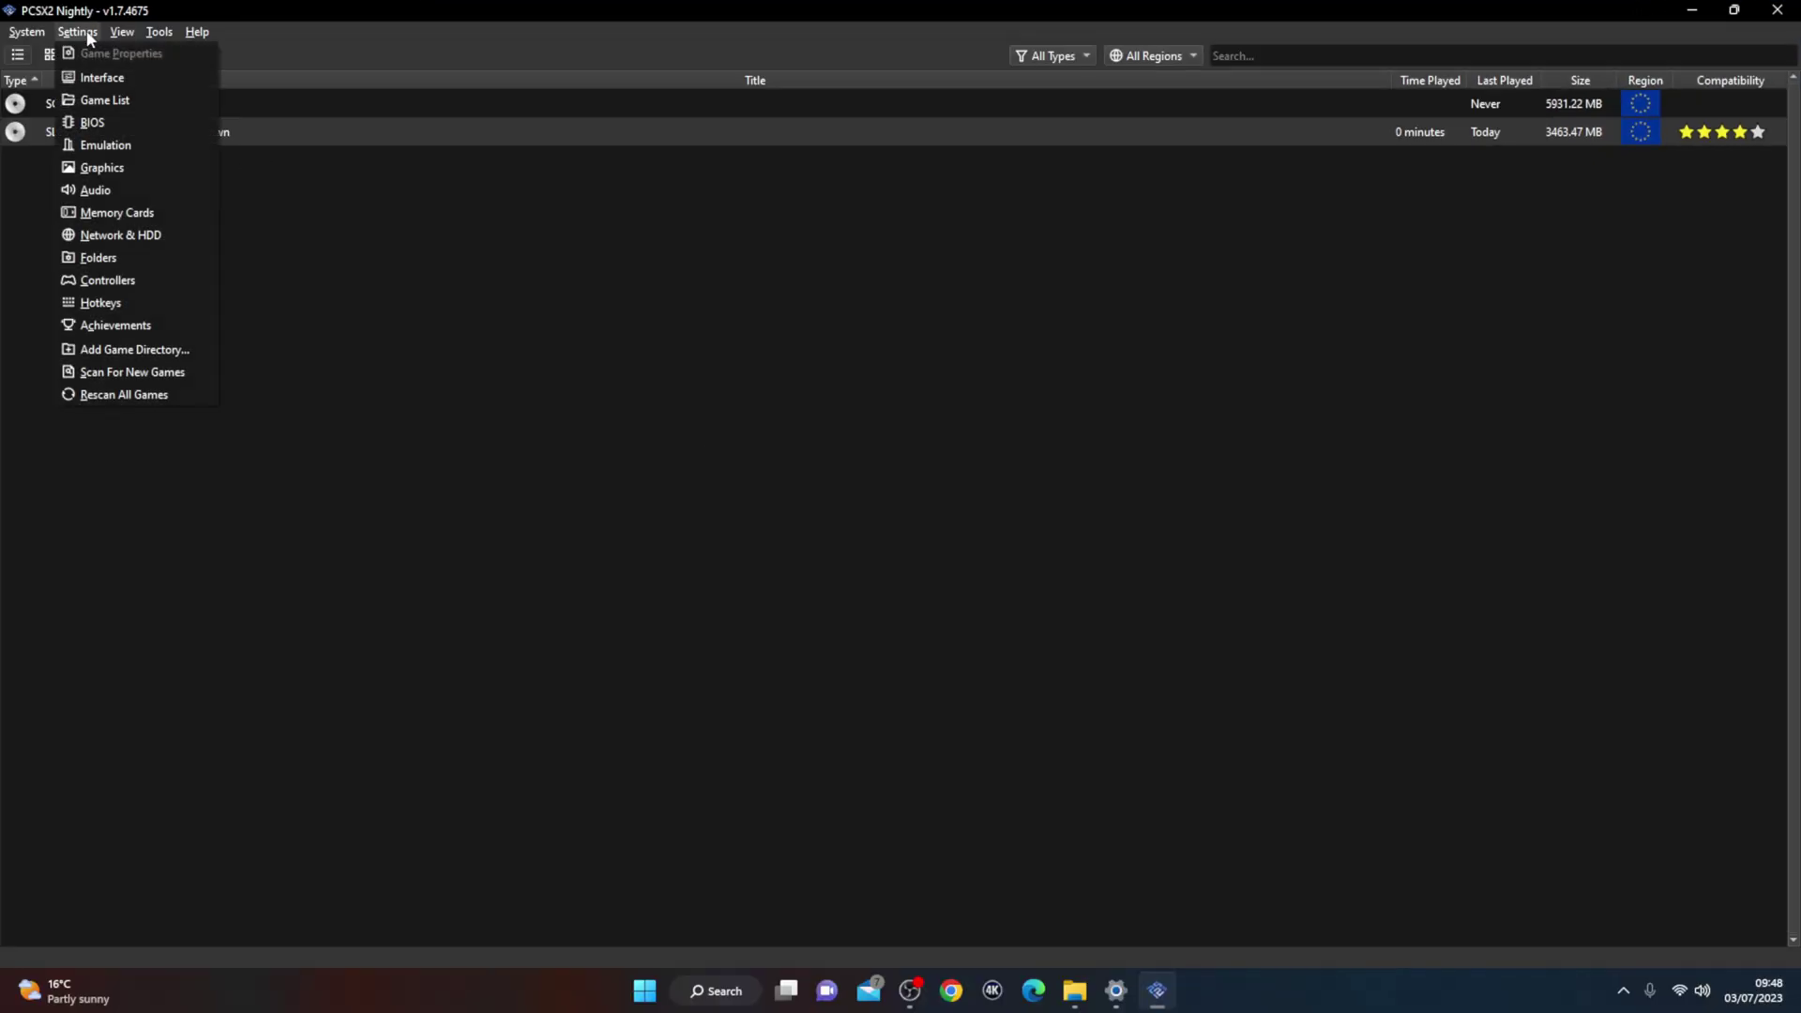
Open the controller settings, check the Controller Port 1 bindings and enable DualShock 4 / DualSense Enhanced Mode in the global settings
{"action": "left_click", "coordinate": [154, 277]}
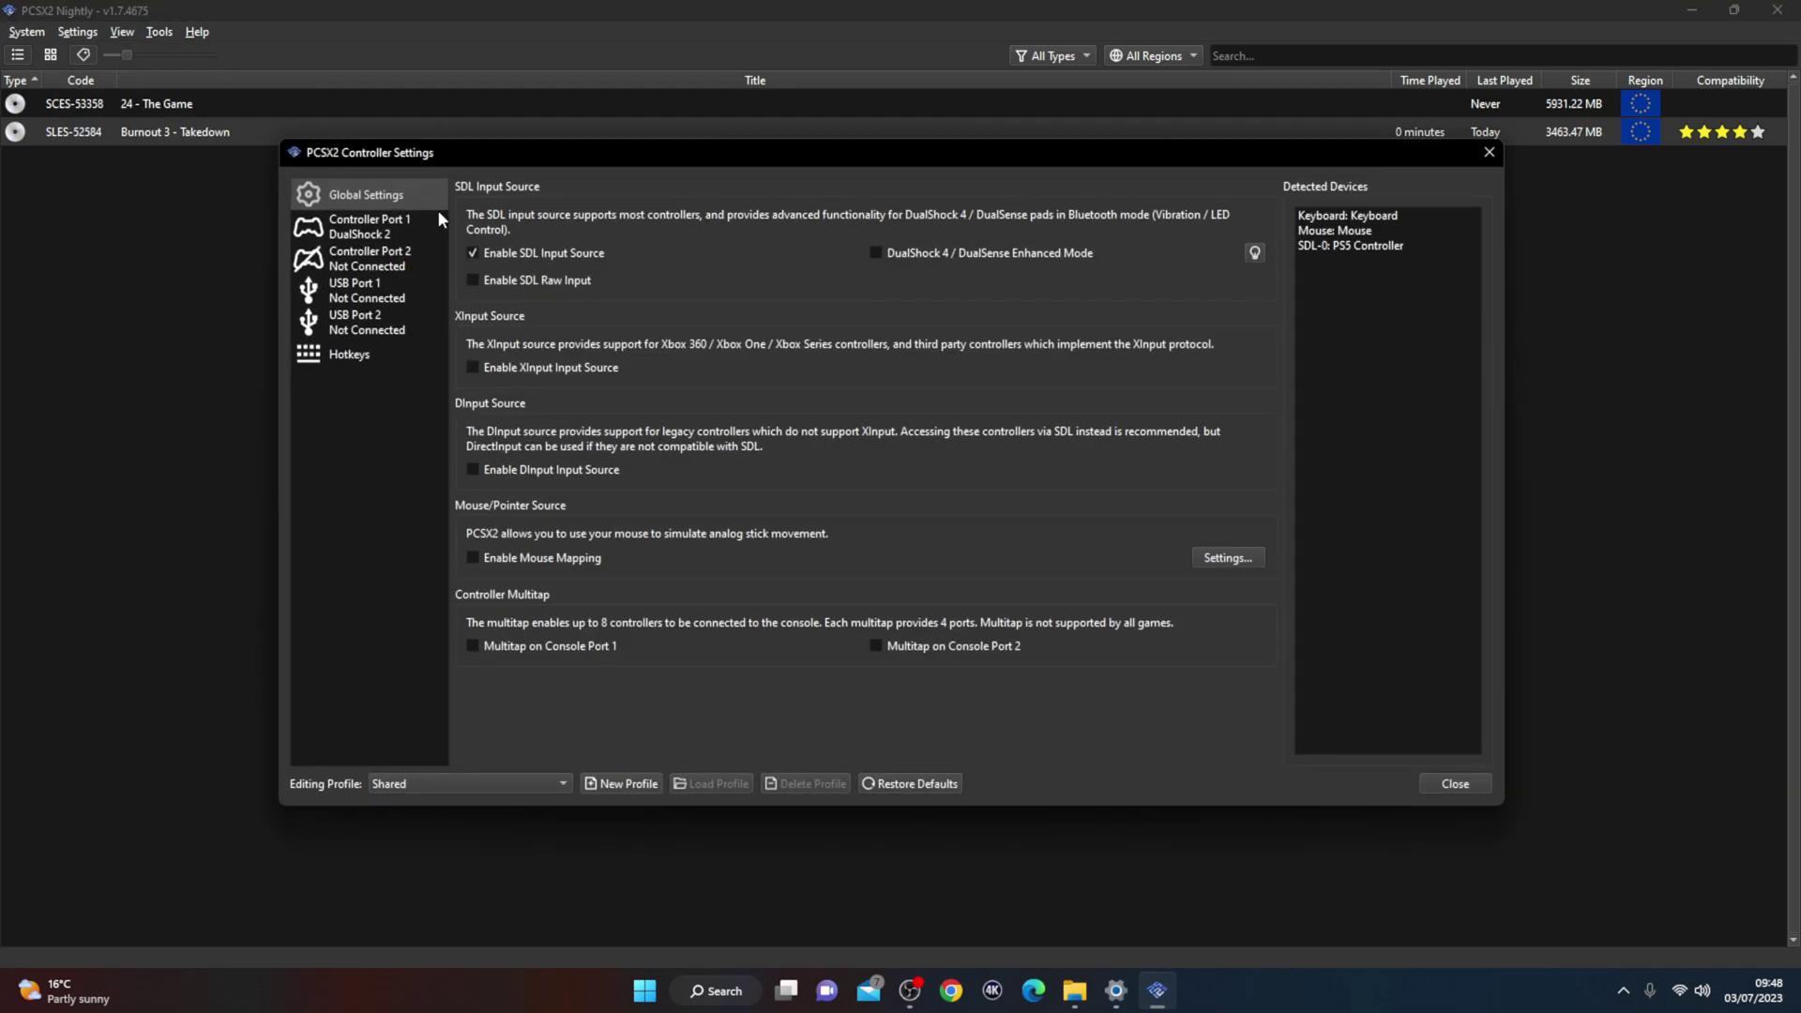
{"action": "left_click", "coordinate": [381, 228]}
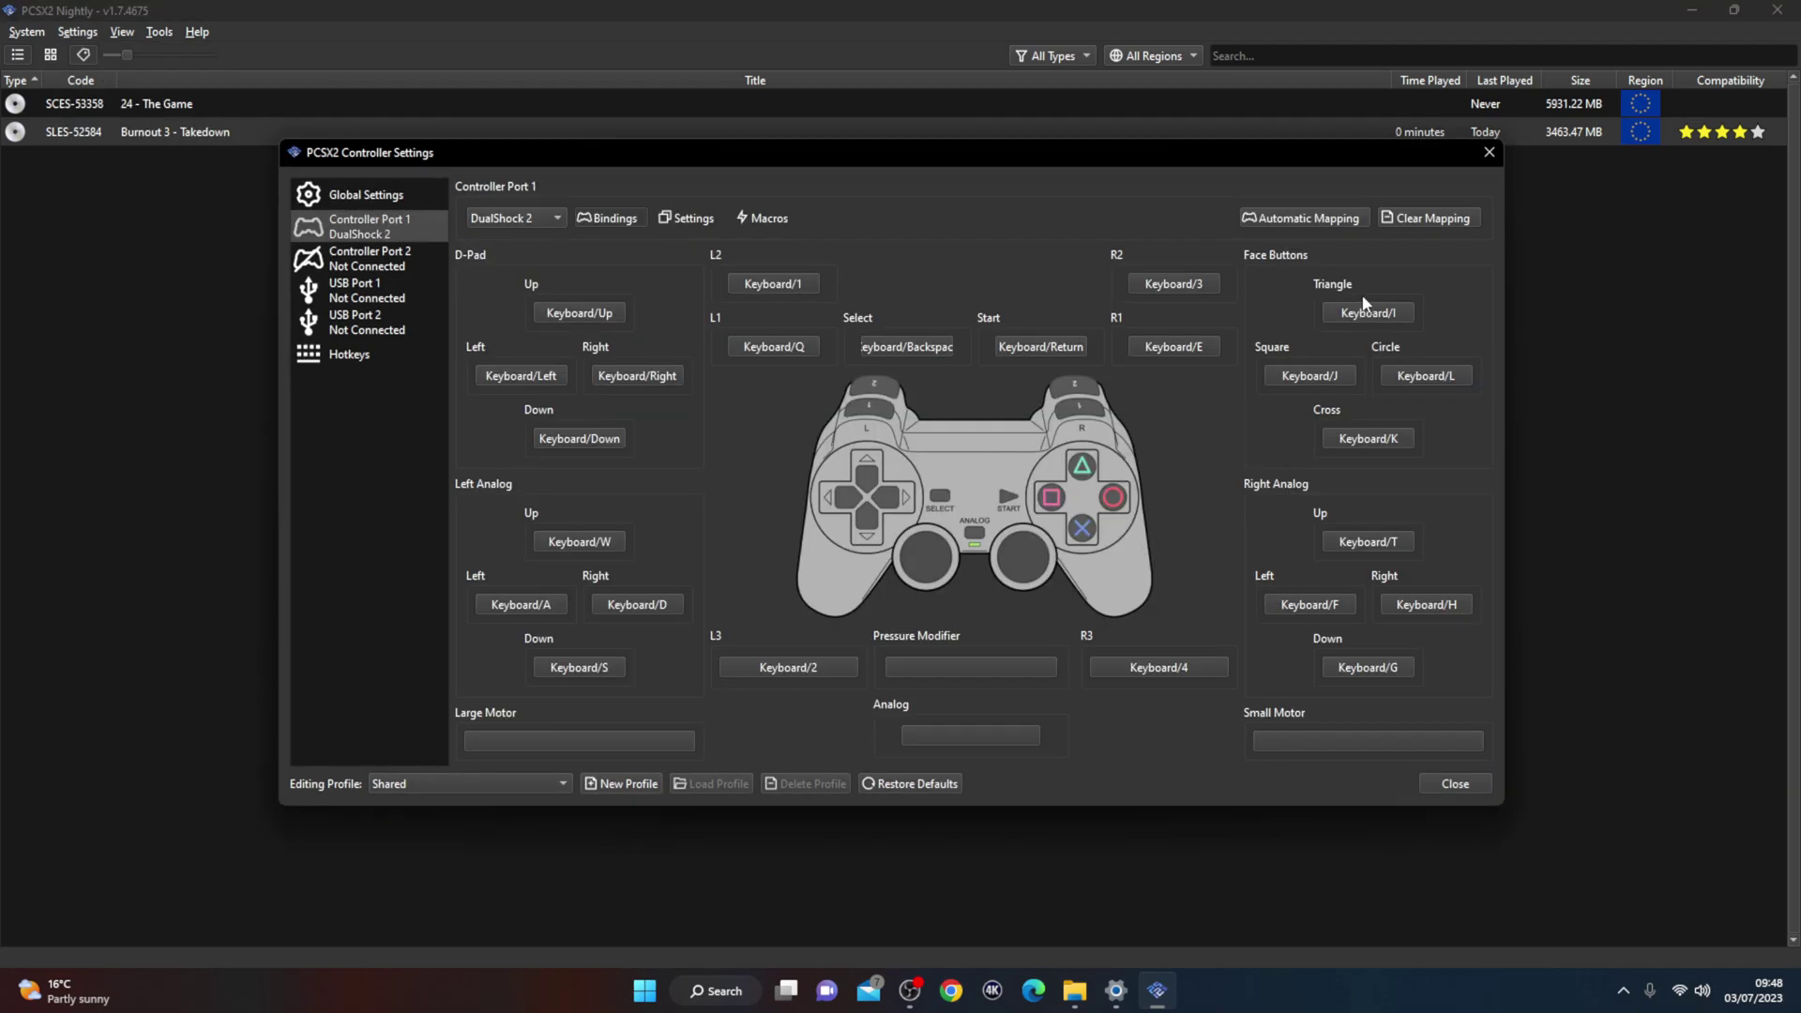
{"action": "left_click", "coordinate": [364, 195]}
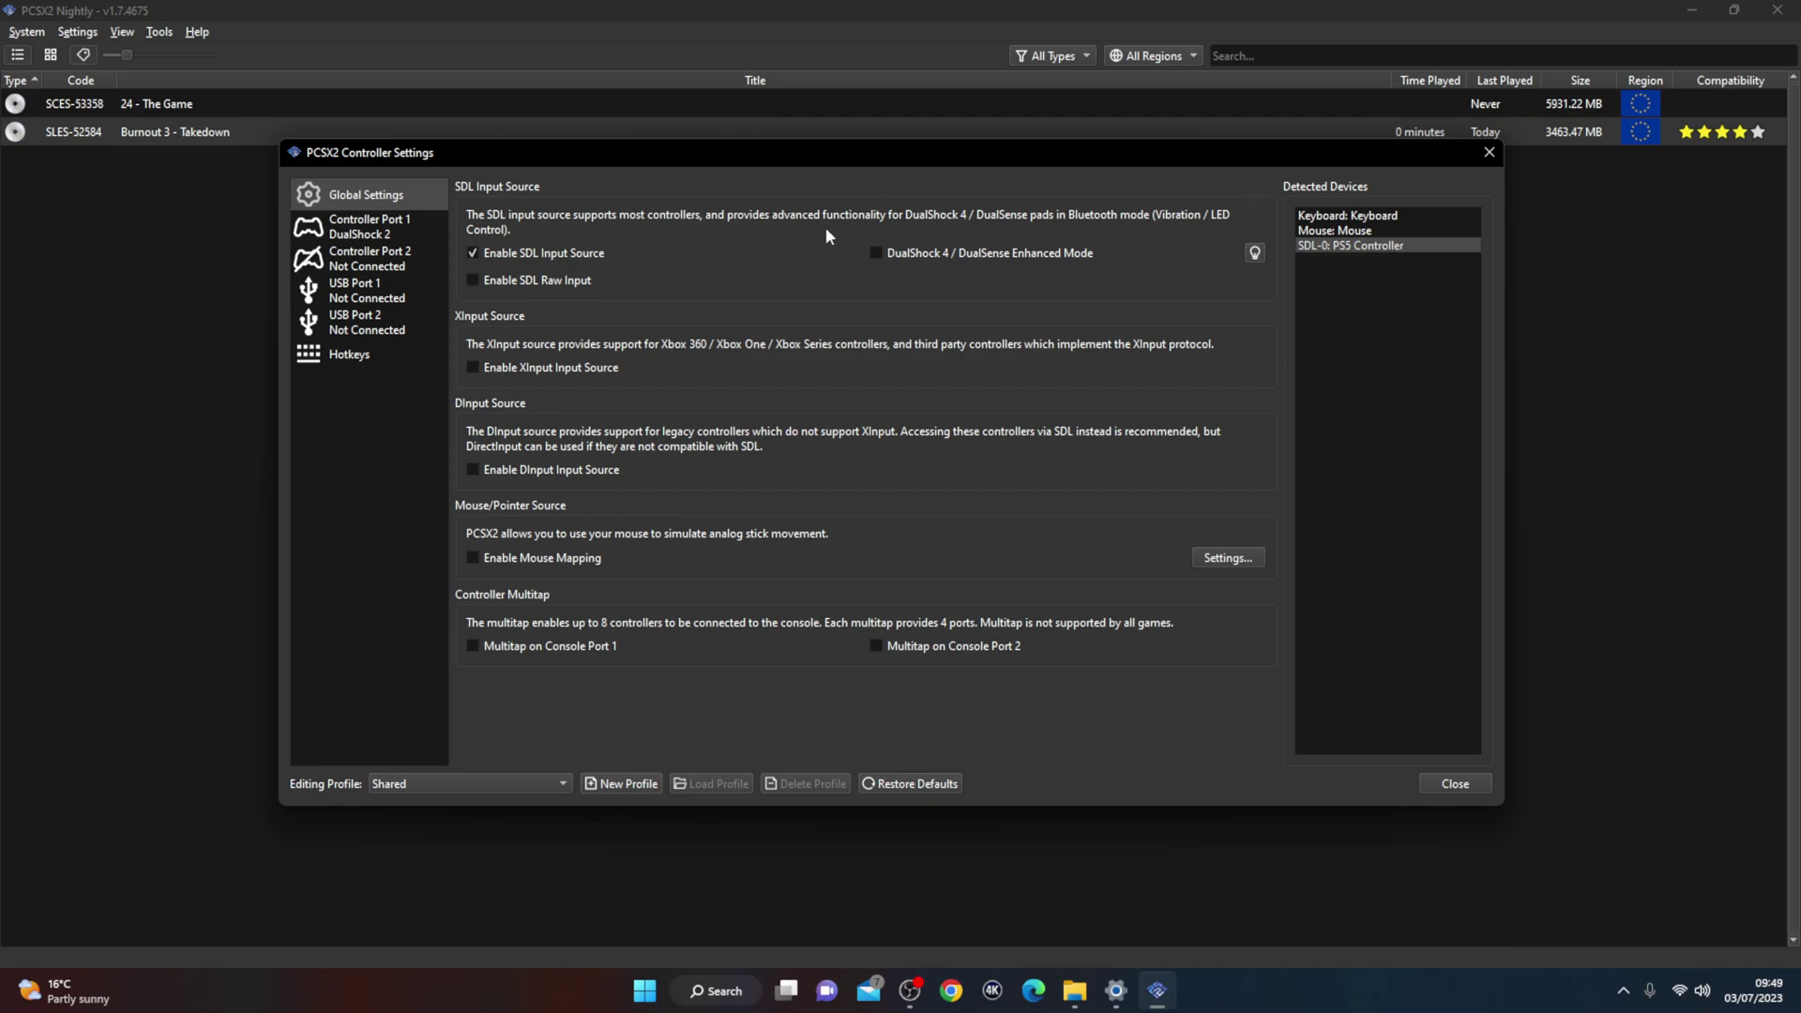
{"action": "left_click", "coordinate": [876, 254]}
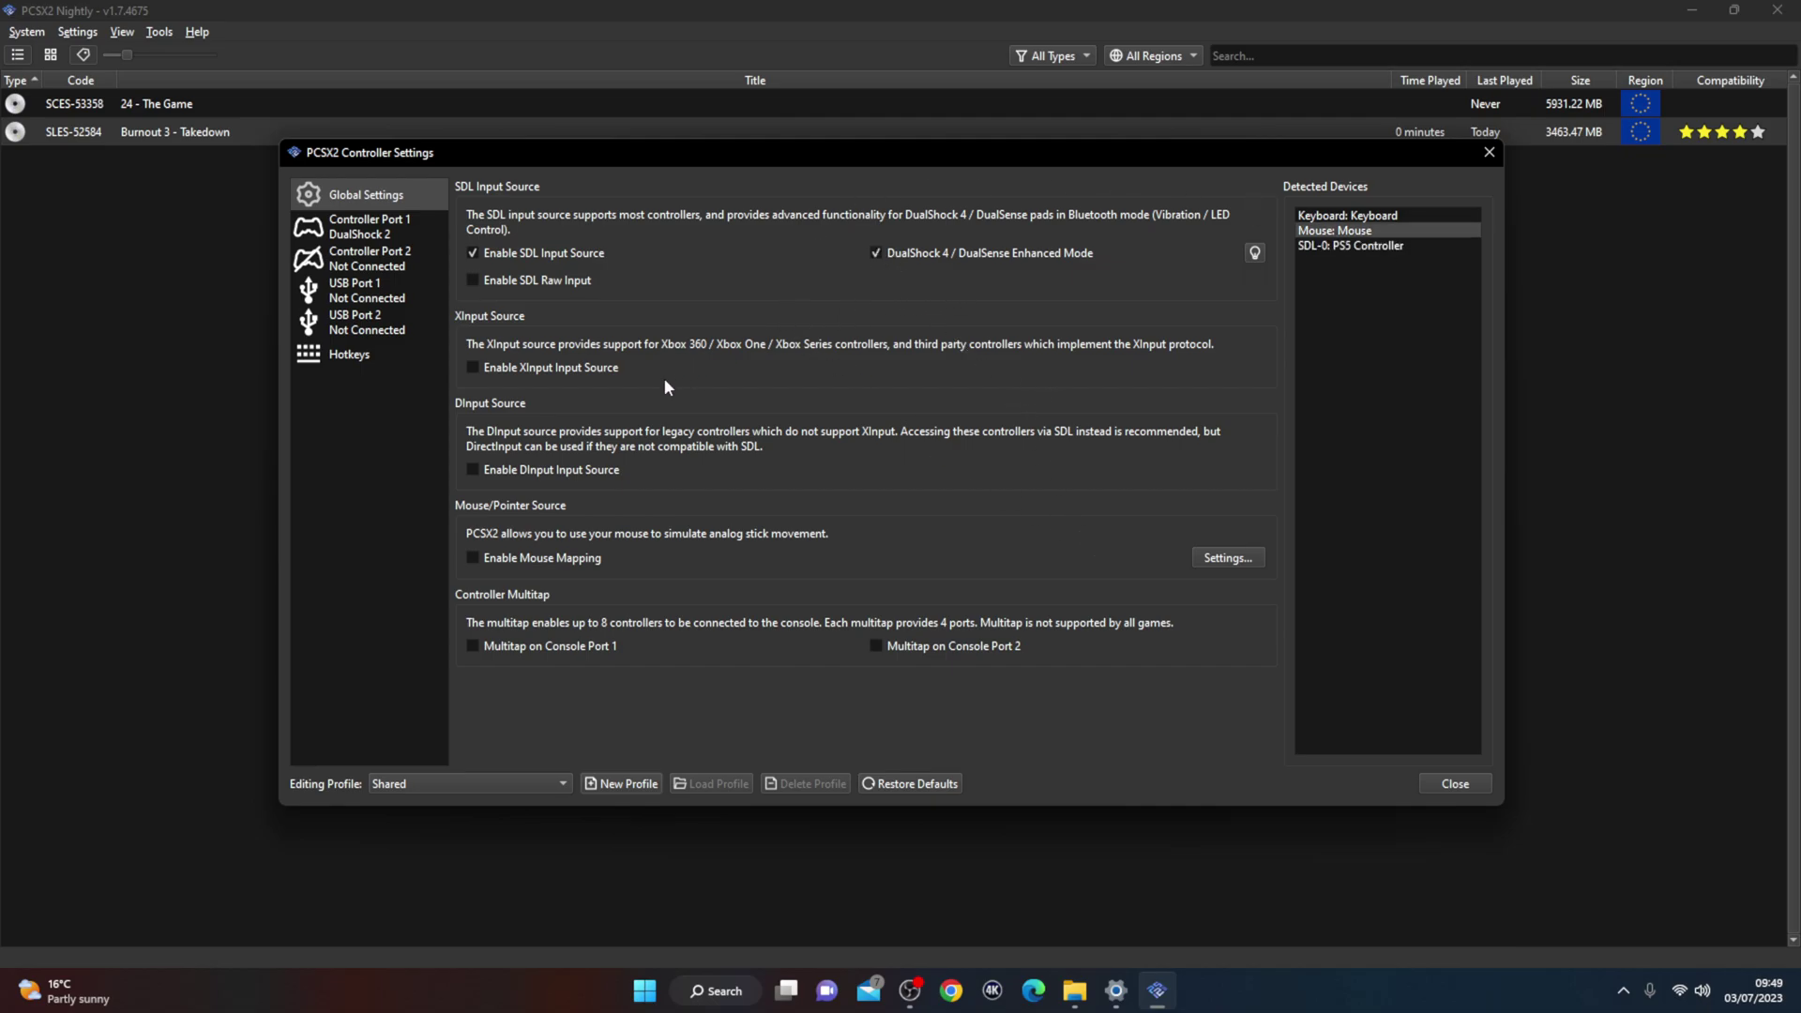
Set Controller Port 1 to DualShock 2, map it automatically to SDL-0 (PS5 Controller) and close the controller settings
{"action": "left_click", "coordinate": [369, 230]}
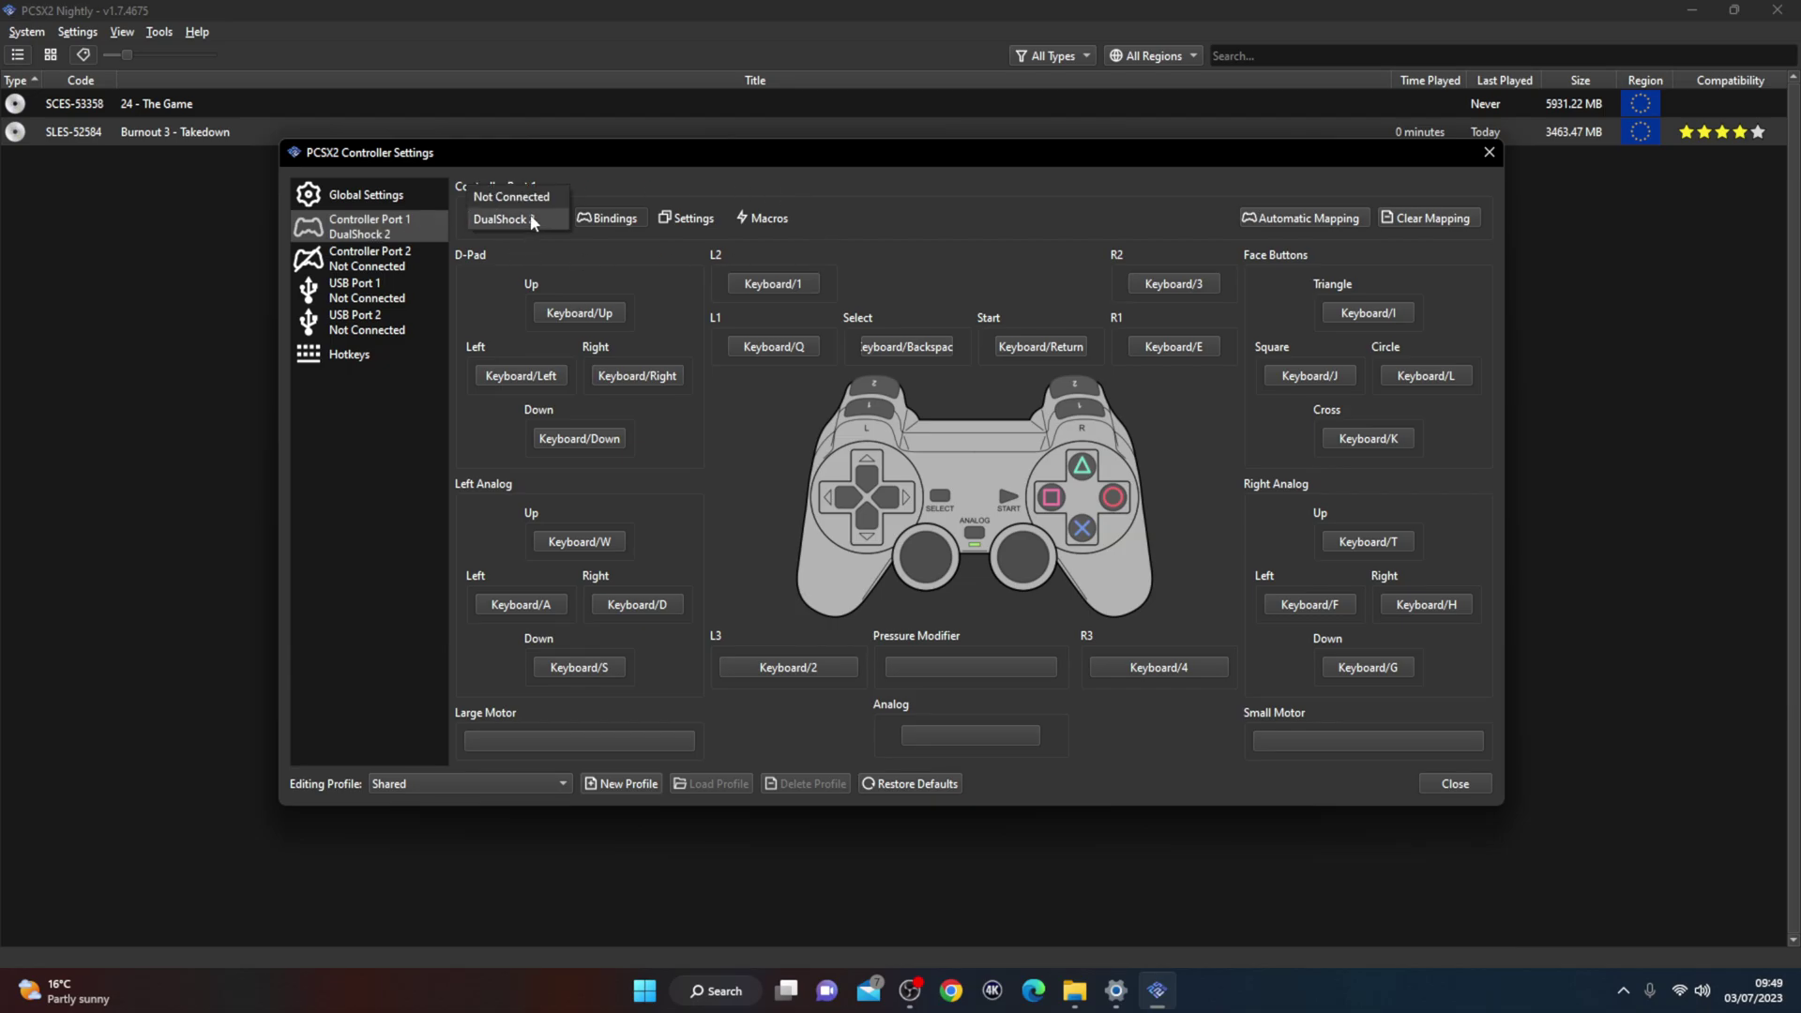
{"action": "left_click", "coordinate": [534, 217]}
{"action": "left_click", "coordinate": [1349, 221]}
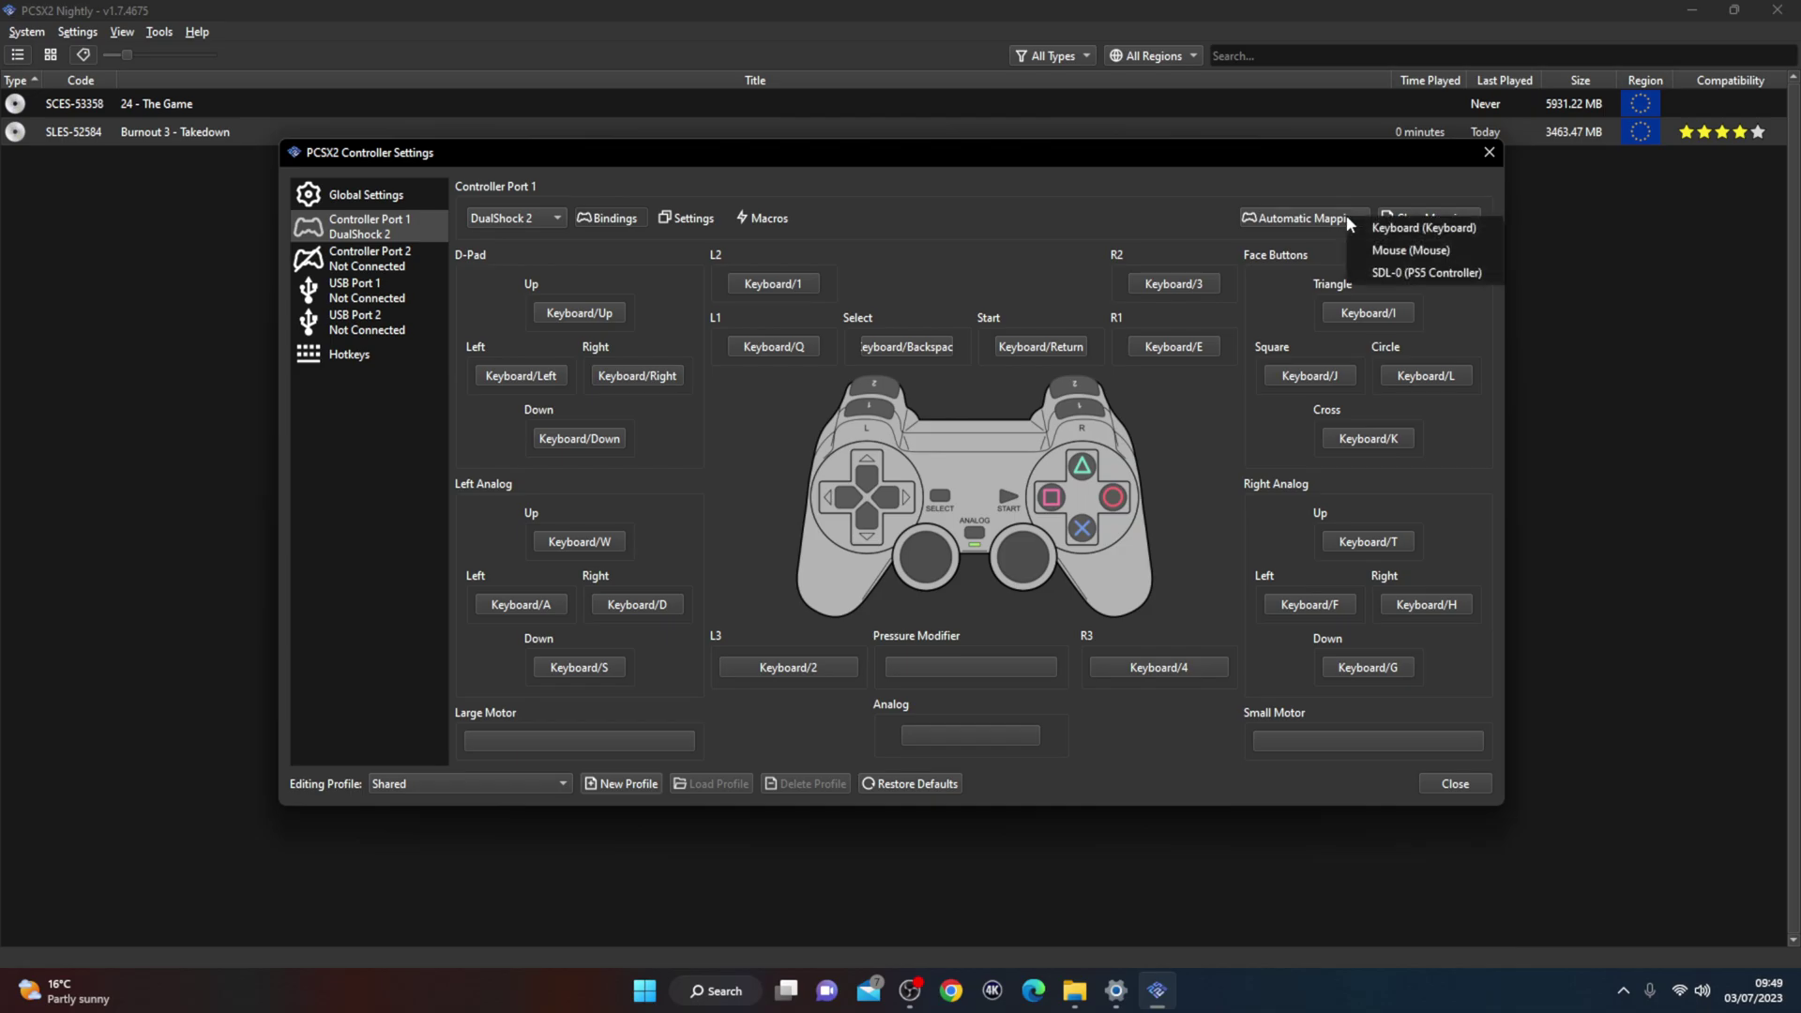
{"action": "left_click", "coordinate": [1476, 274]}
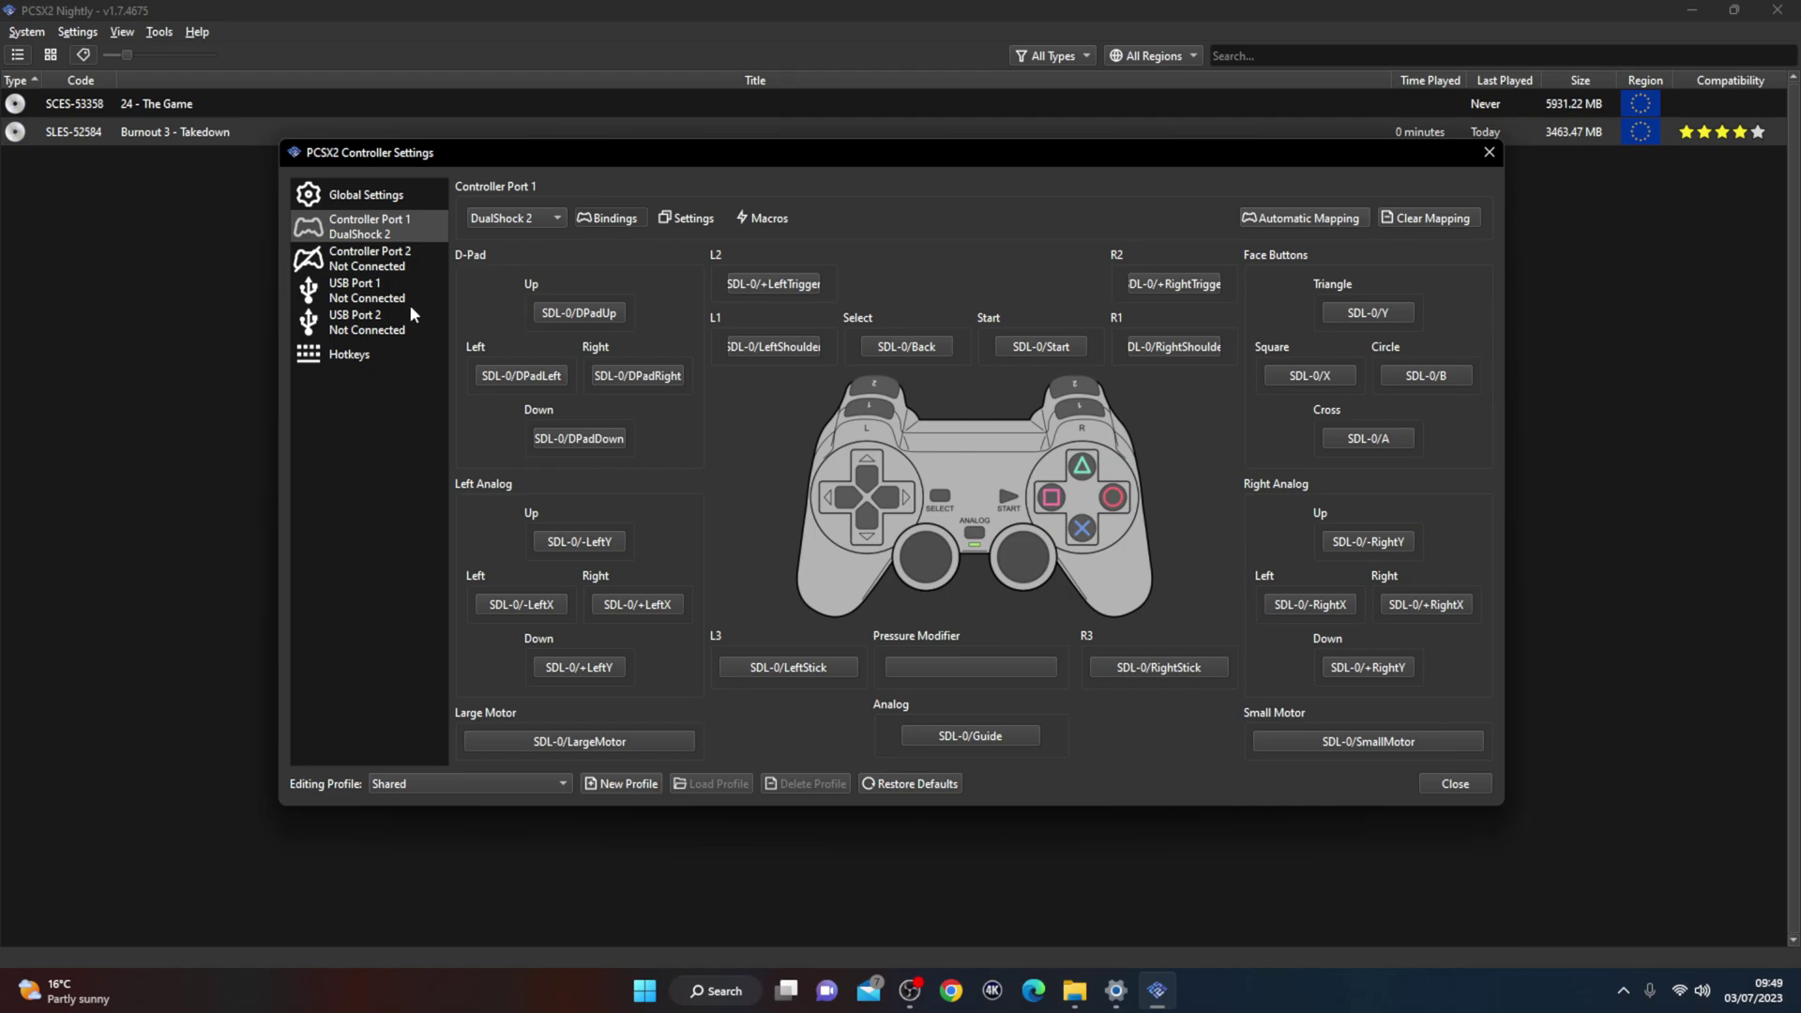
{"action": "left_click", "coordinate": [1450, 786]}
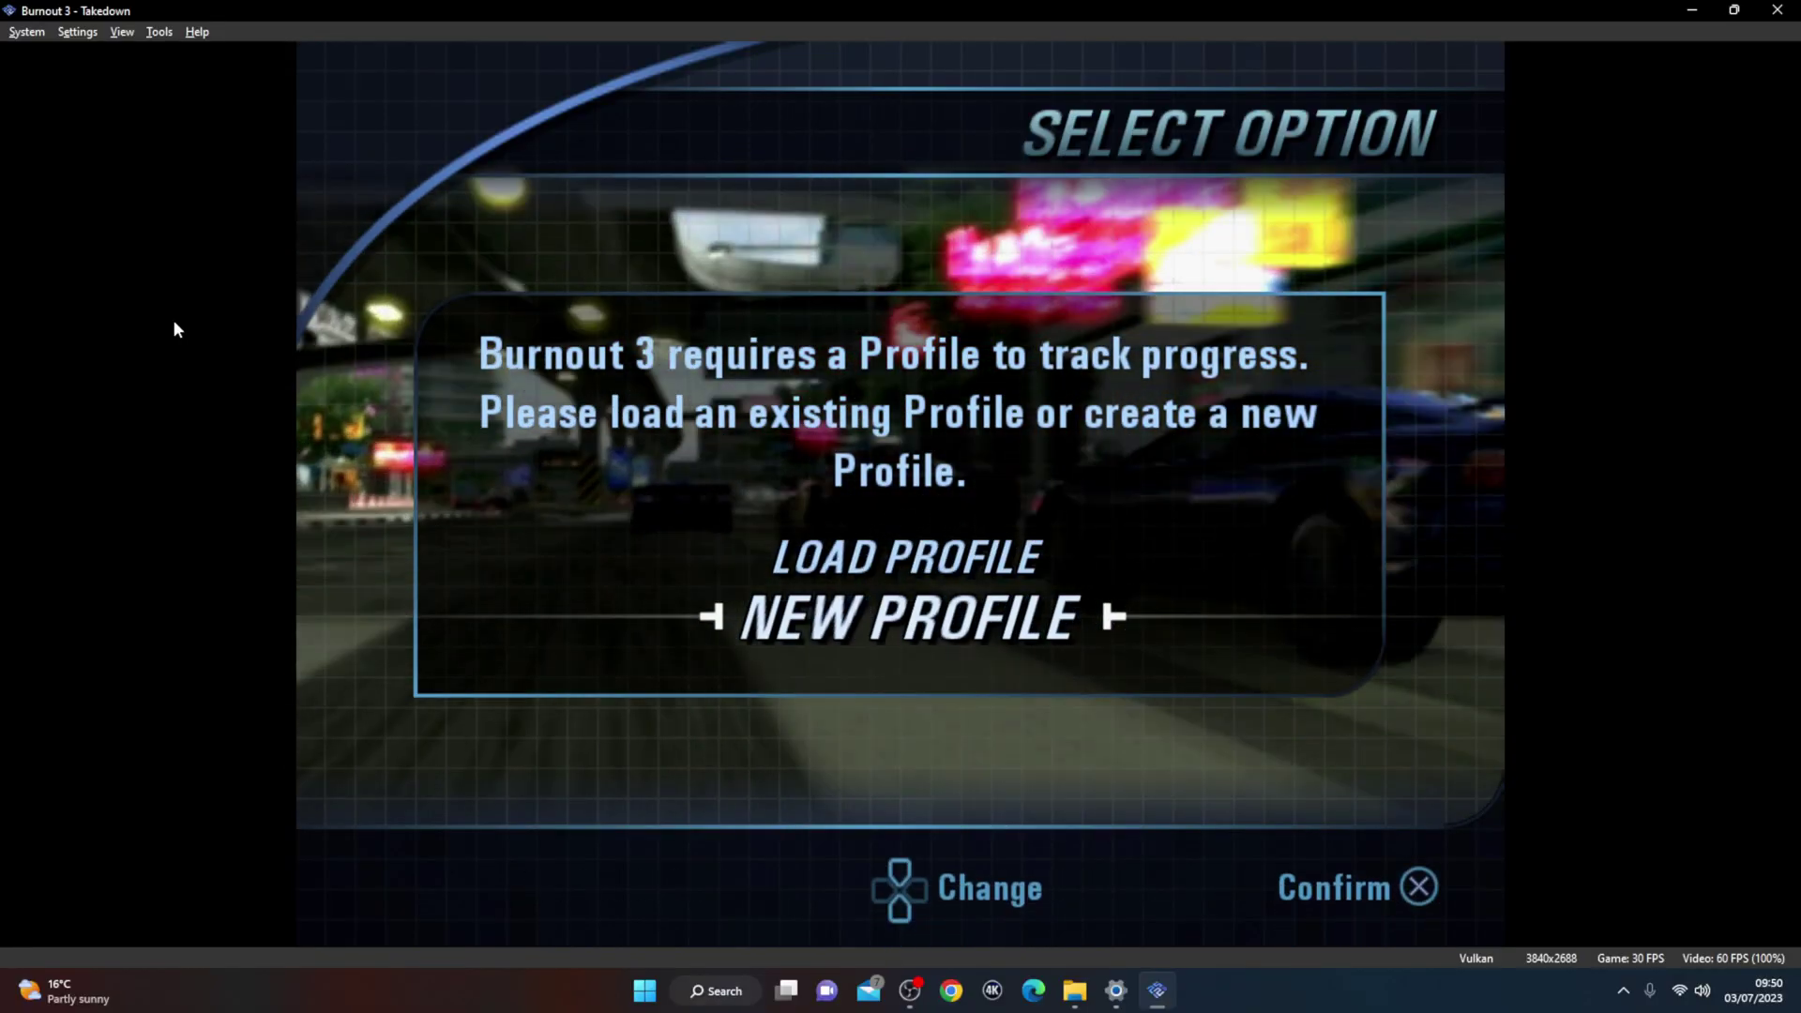
Create a new profile in Burnout 3 and enter the driver's name
{"action": "key", "text": "Return"}
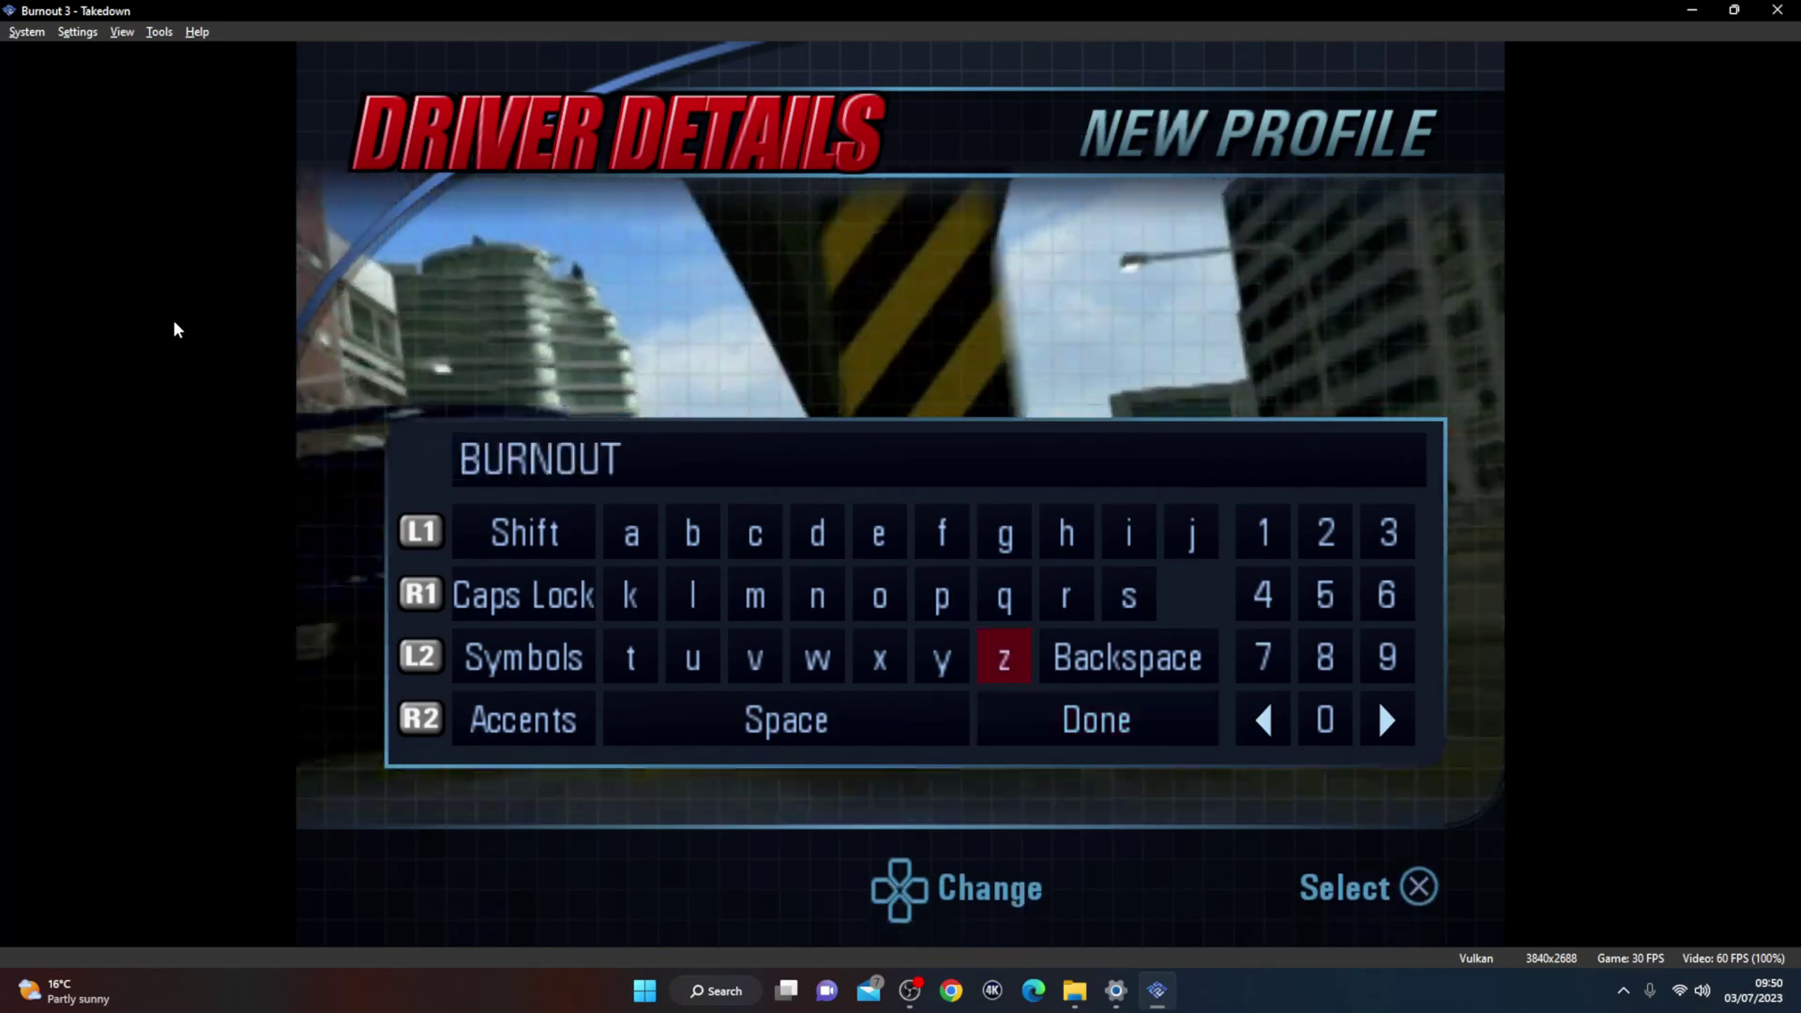
{"action": "type", "text": "kav"}
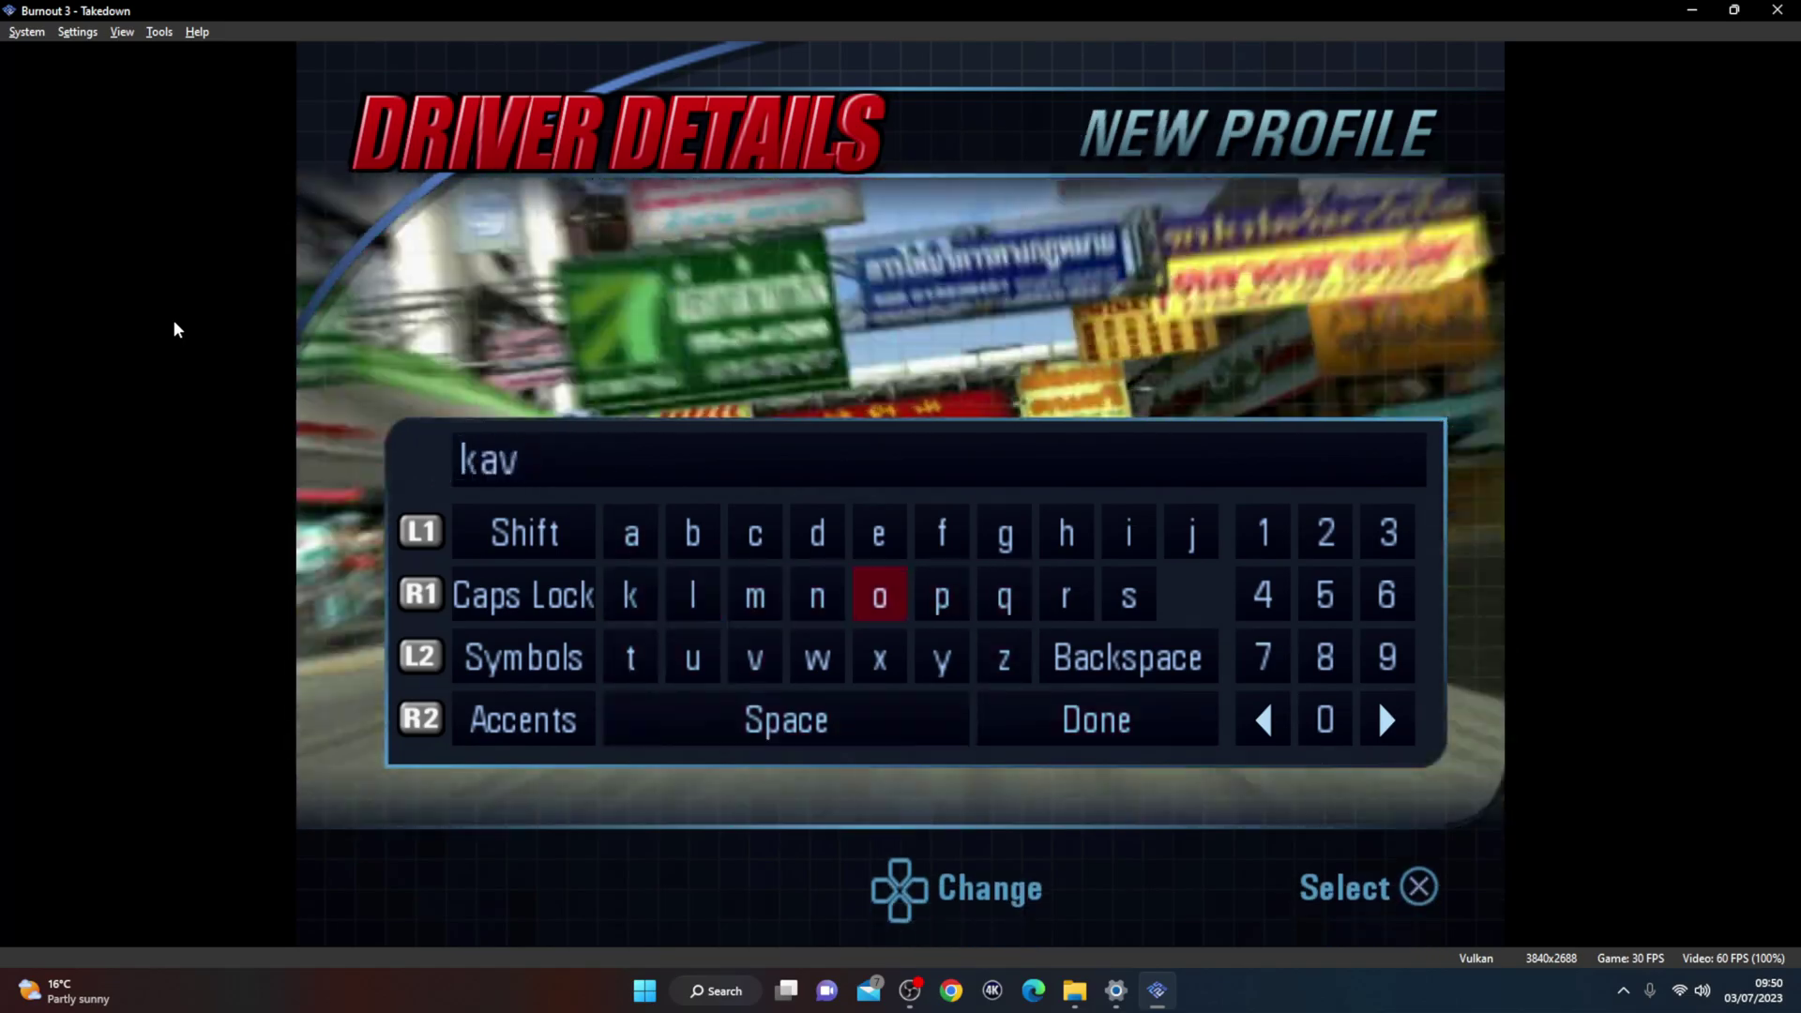
{"action": "type", "text": " game"}
{"action": "key", "text": "Return"}
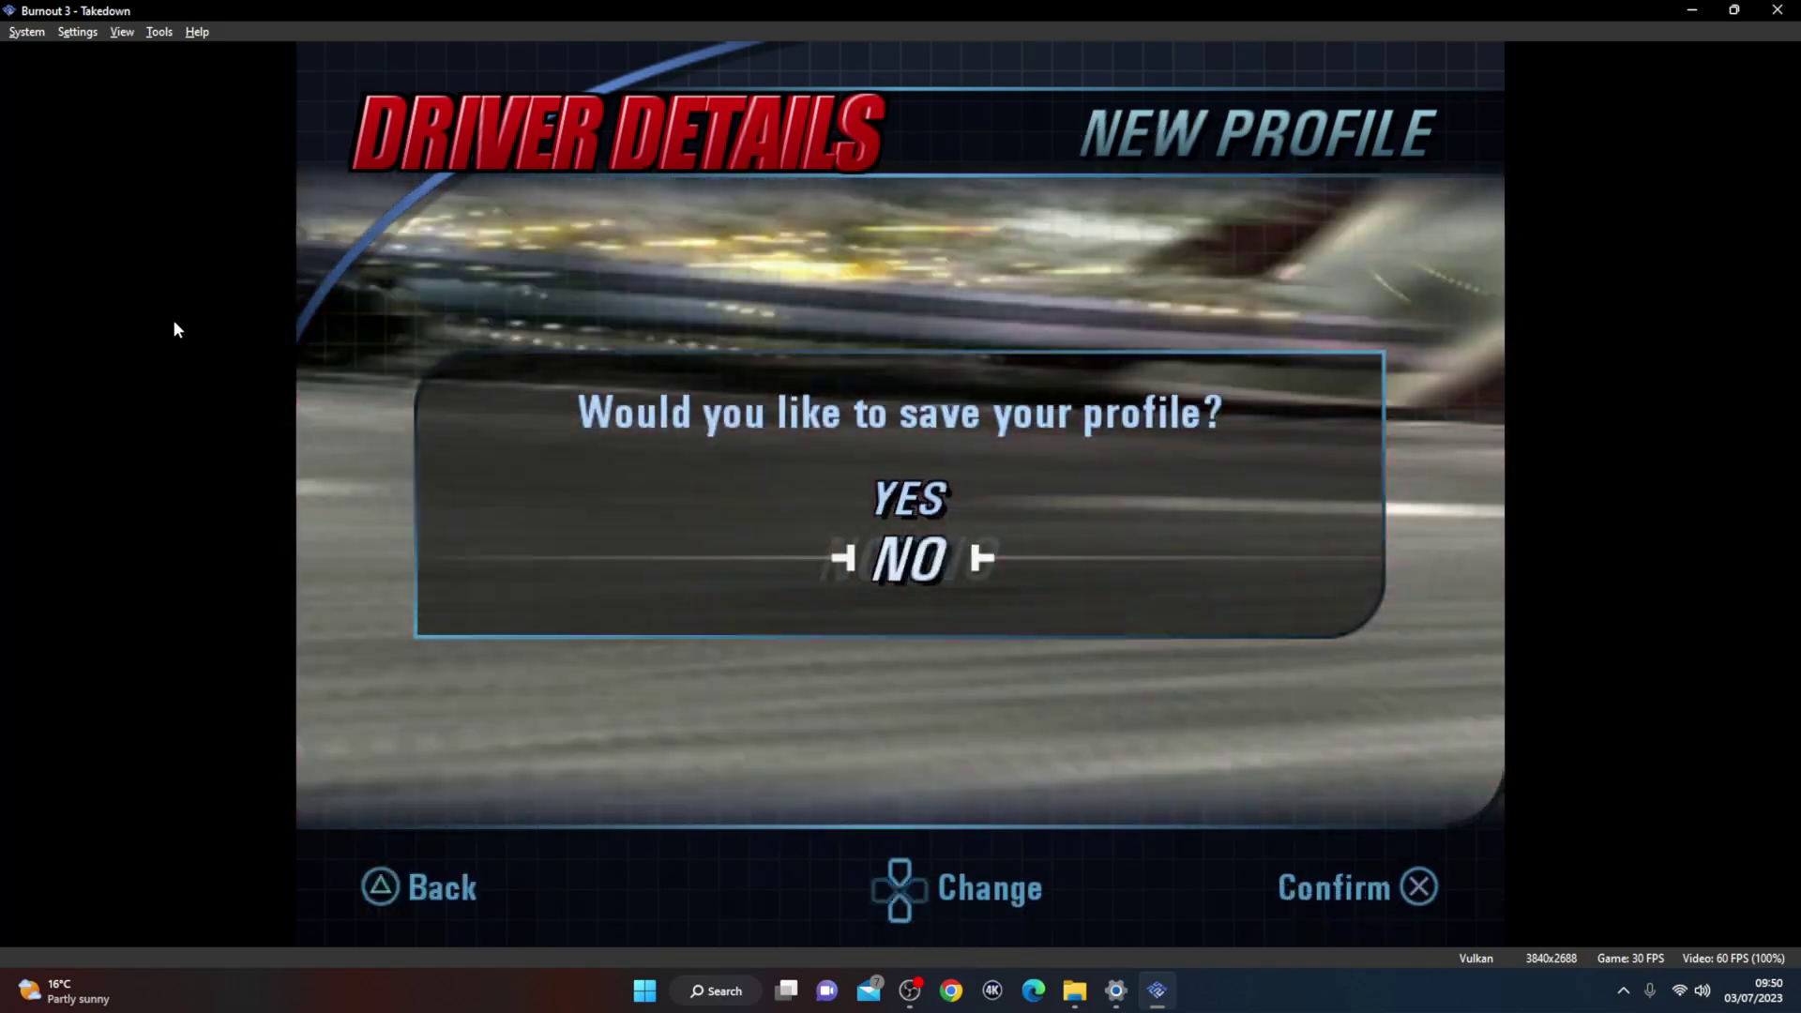
Save the new driver profile and continue to the Burnout 3 main menu
{"action": "key", "text": "Up"}
{"action": "key", "text": "Return"}
{"action": "key", "text": "Return"}
{"action": "key", "text": "Up"}
{"action": "key", "text": "Return"}
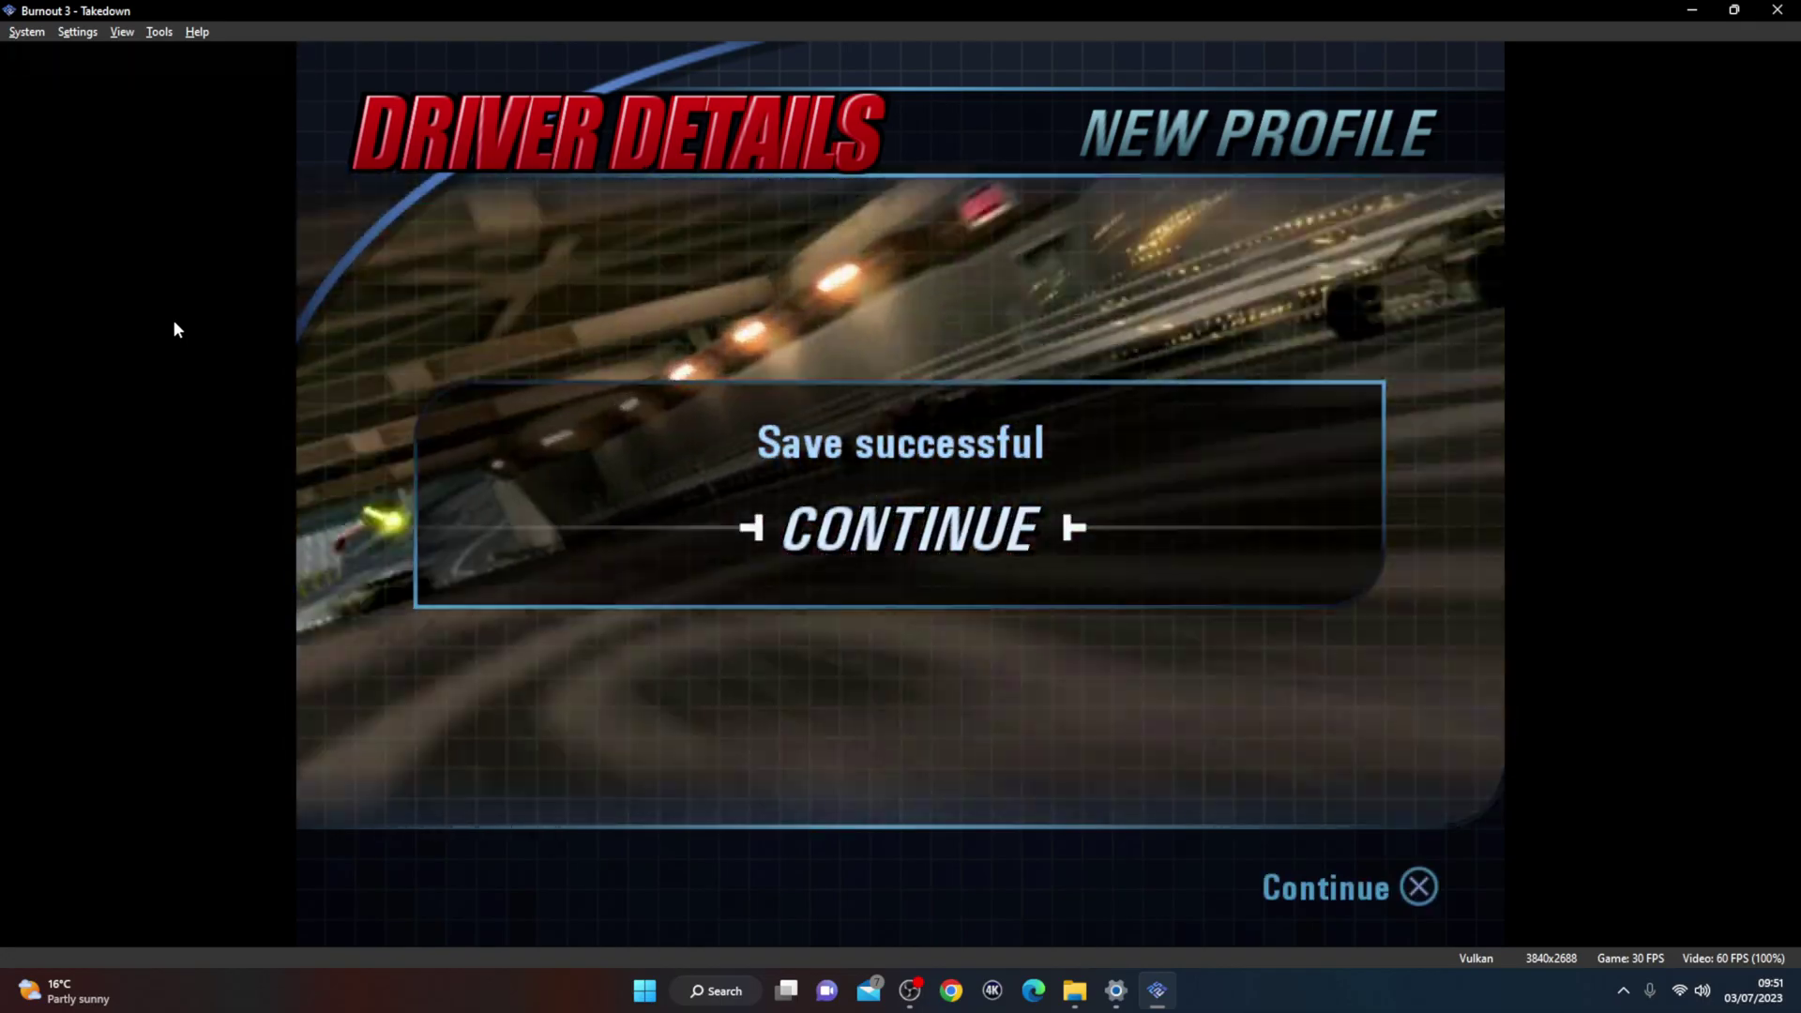
{"action": "key", "text": "Return"}
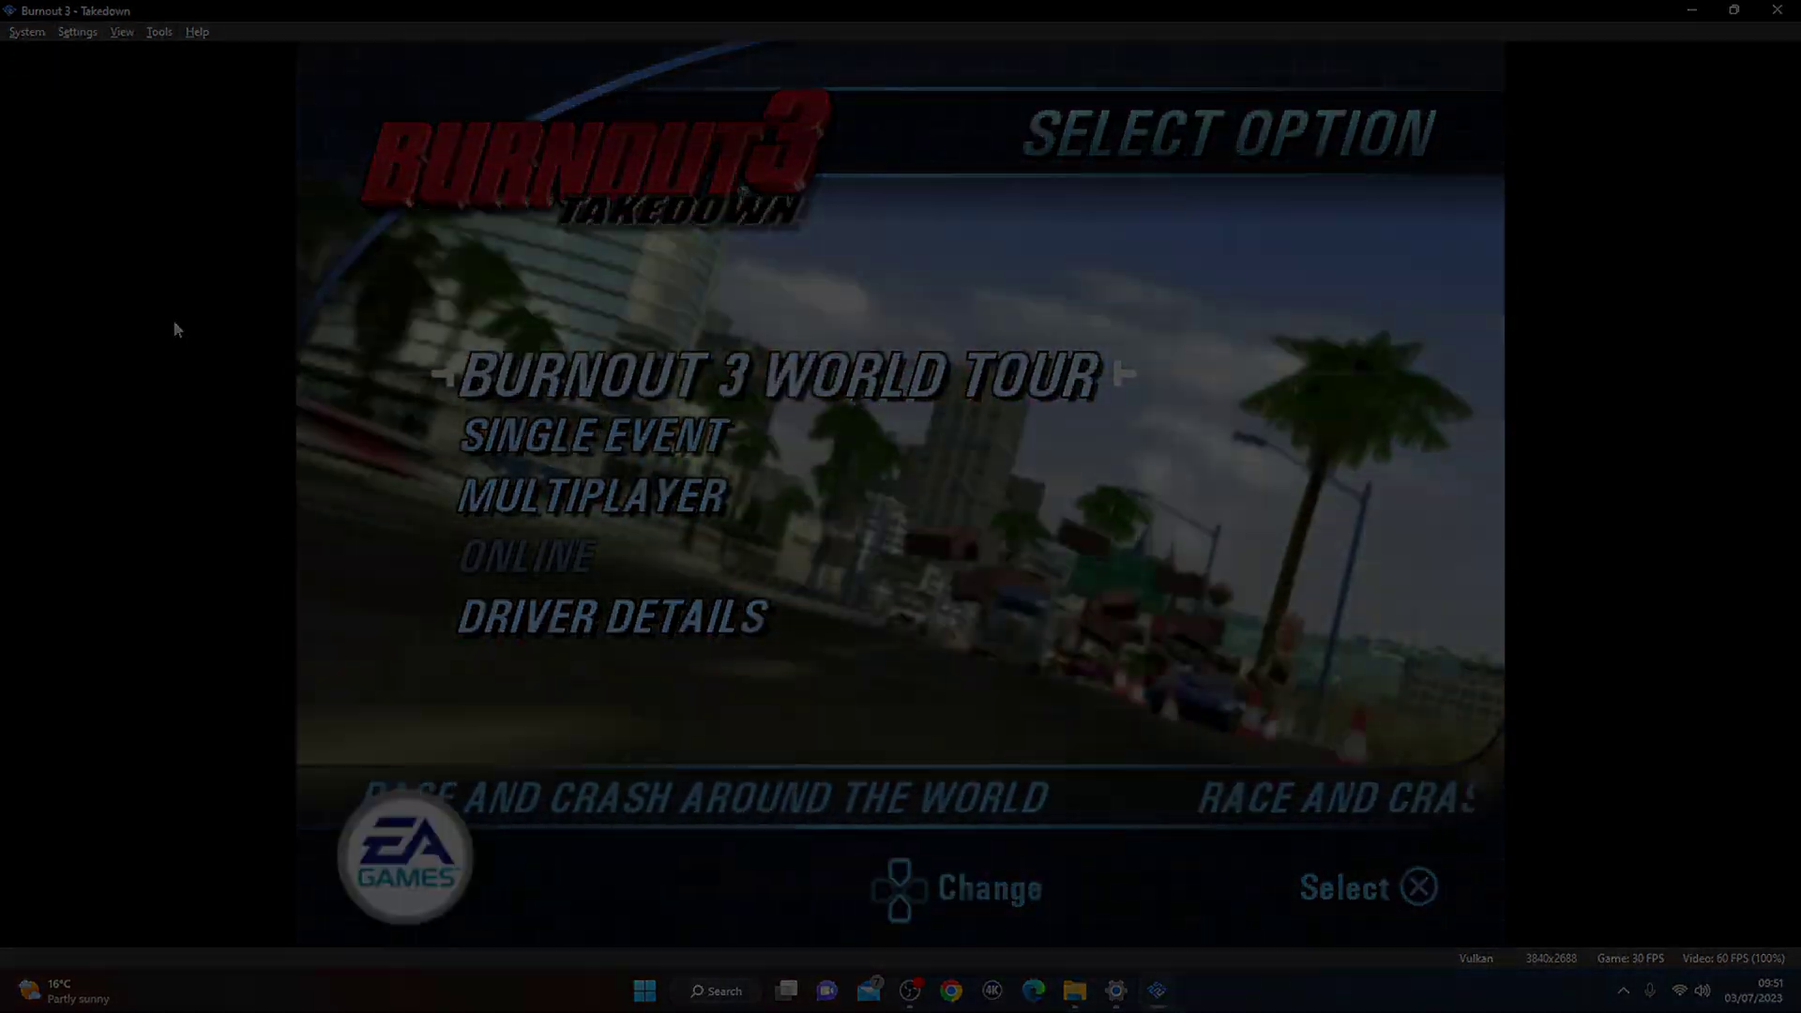